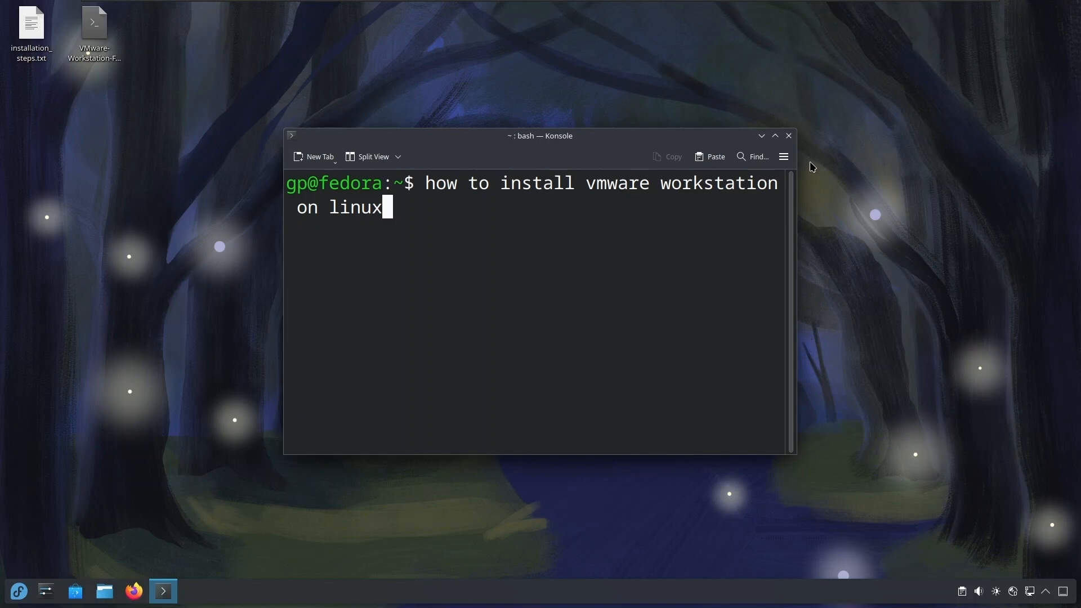
Erase the text at the terminal prompt and select the VMware Workstation bundle on the desktop.
key(BackSpace)
key(BackSpace)
key(BackSpace)
key(BackSpace)
key(BackSpace)
key(BackSpace)
key(BackSpace)
key(BackSpace)
key(BackSpace)
key(BackSpace)
key(BackSpace)
key(BackSpace)
key(BackSpace)
key(BackSpace)
key(BackSpace)
key(BackSpace)
key(BackSpace)
key(BackSpace)
key(BackSpace)
key(BackSpace)
key(BackSpace)
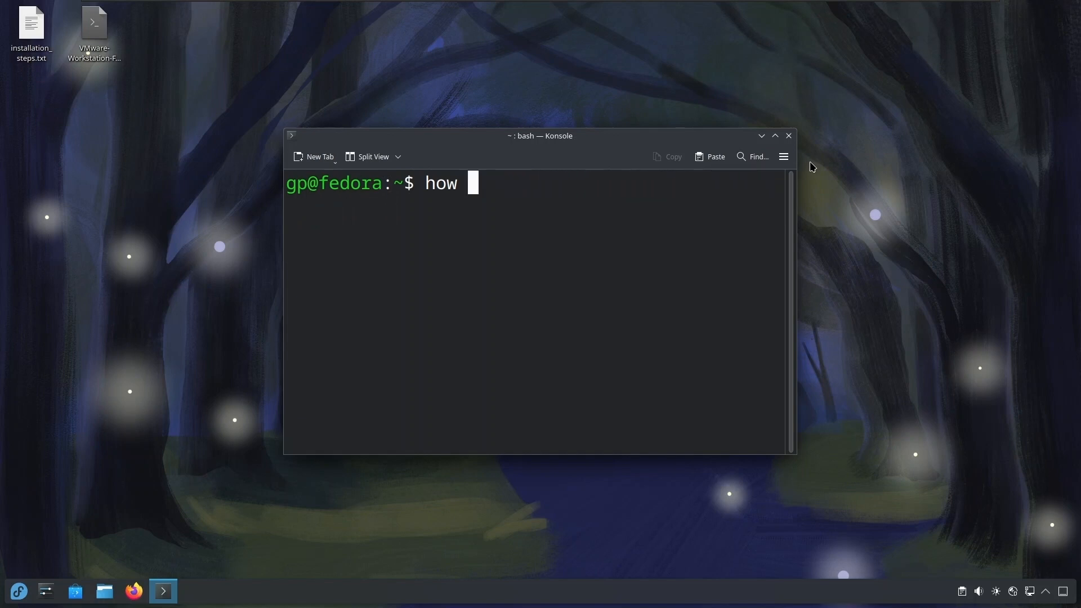
click(94, 27)
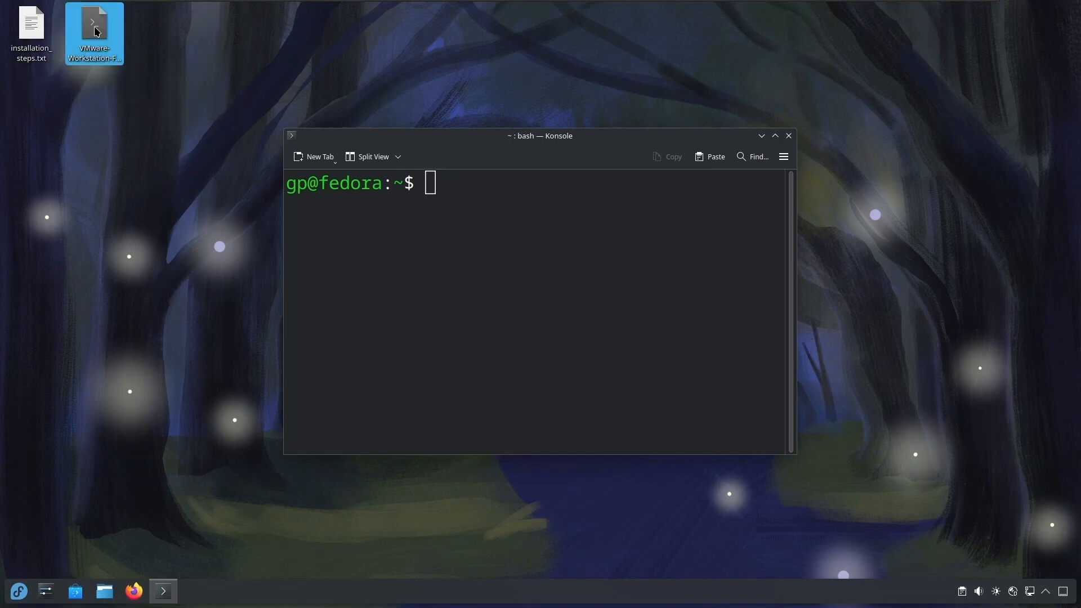
drag(95, 32, 106, 150)
Switch to Firefox and examine the VMware page in Fedora Docs, covering the Player and Workstation installation commands and resolving kernel conflicts.
click(134, 591)
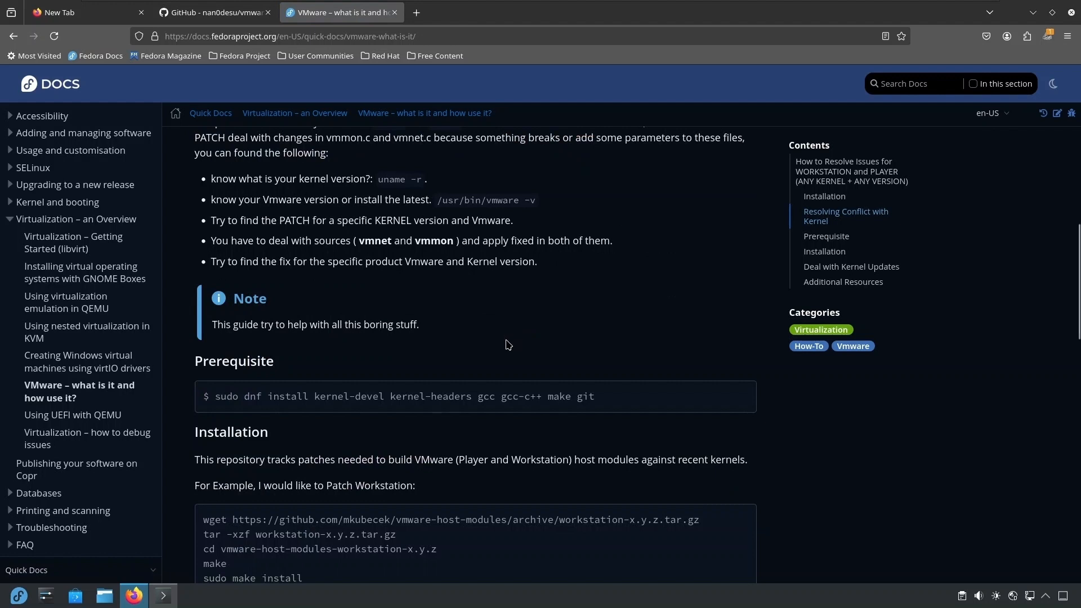
scroll(507, 338, up, 10)
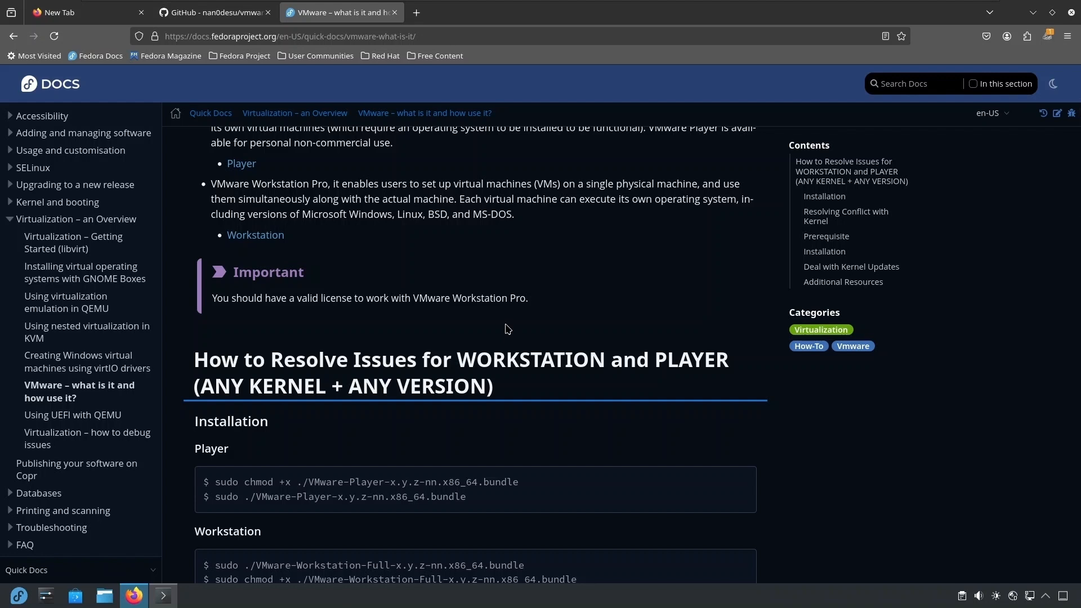
scroll(510, 326, up, 3)
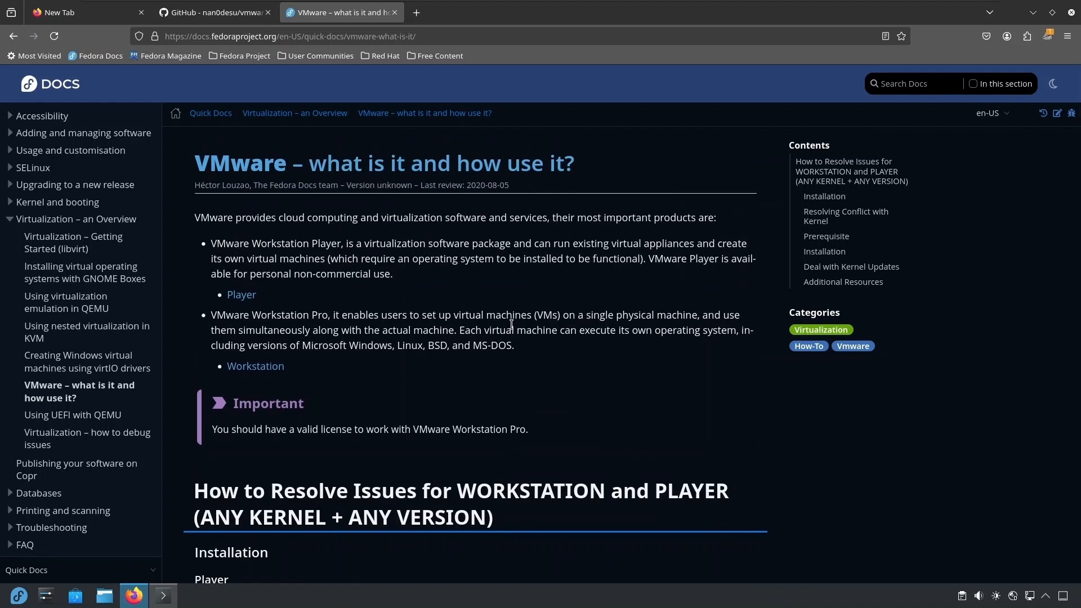
scroll(501, 332, down, 6)
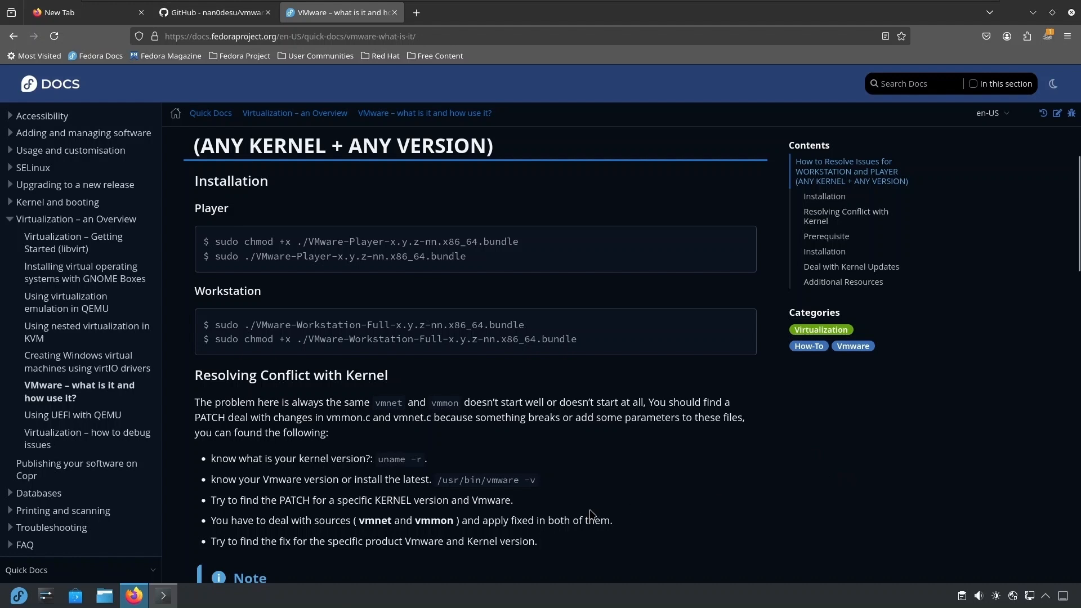
scroll(542, 501, up, 2)
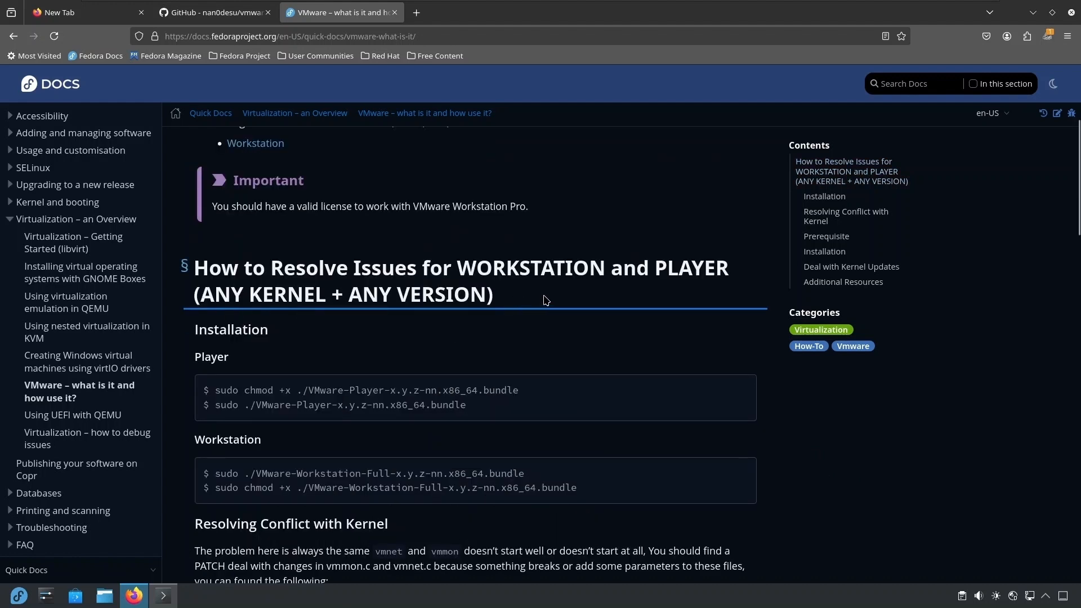
scroll(416, 342, down, 1)
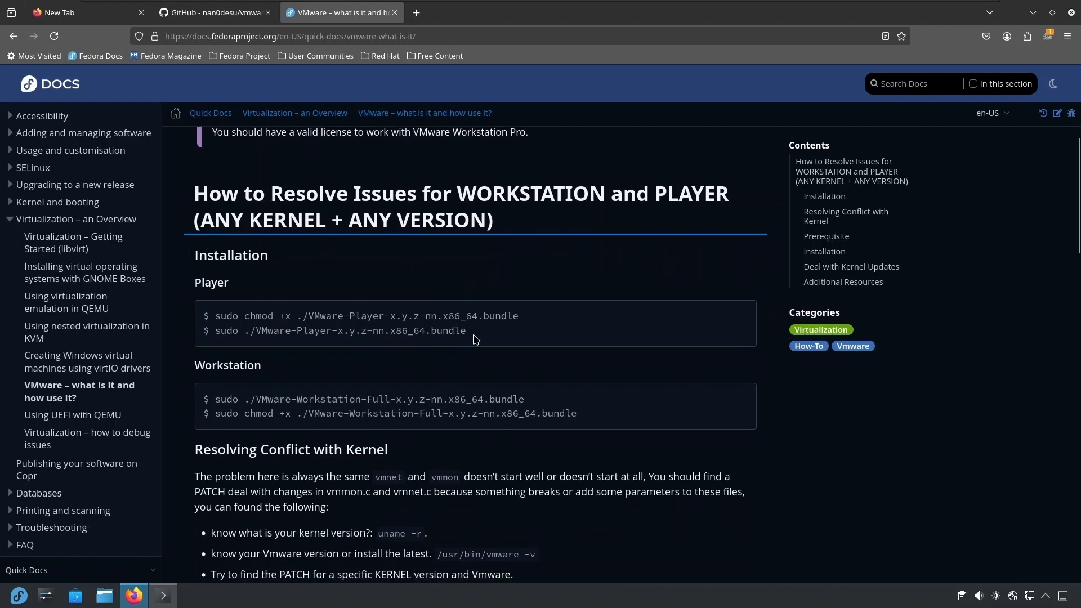
drag(462, 331, 212, 308)
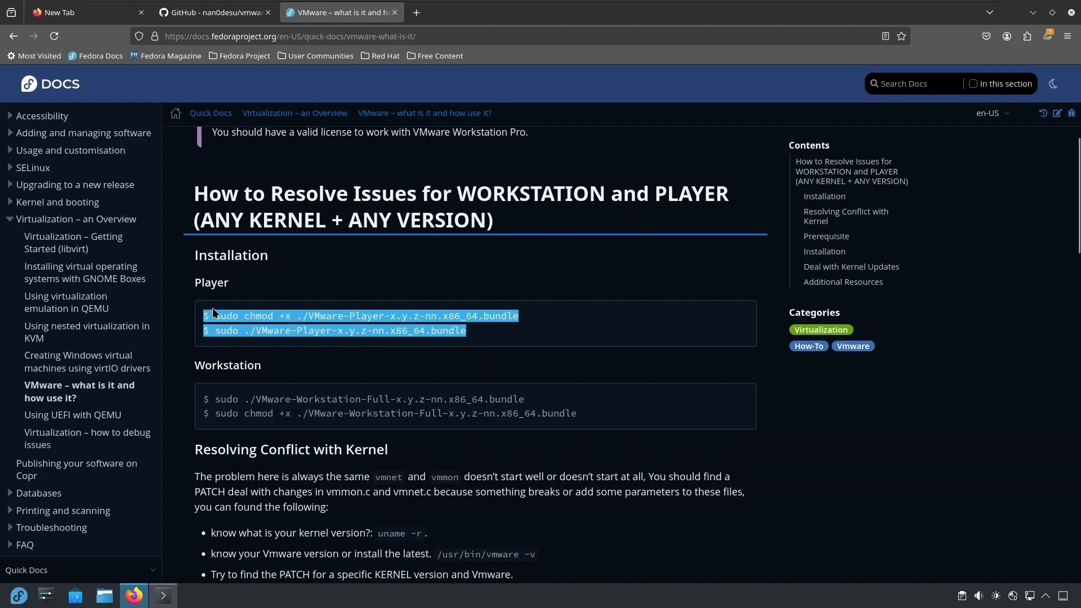
click(491, 425)
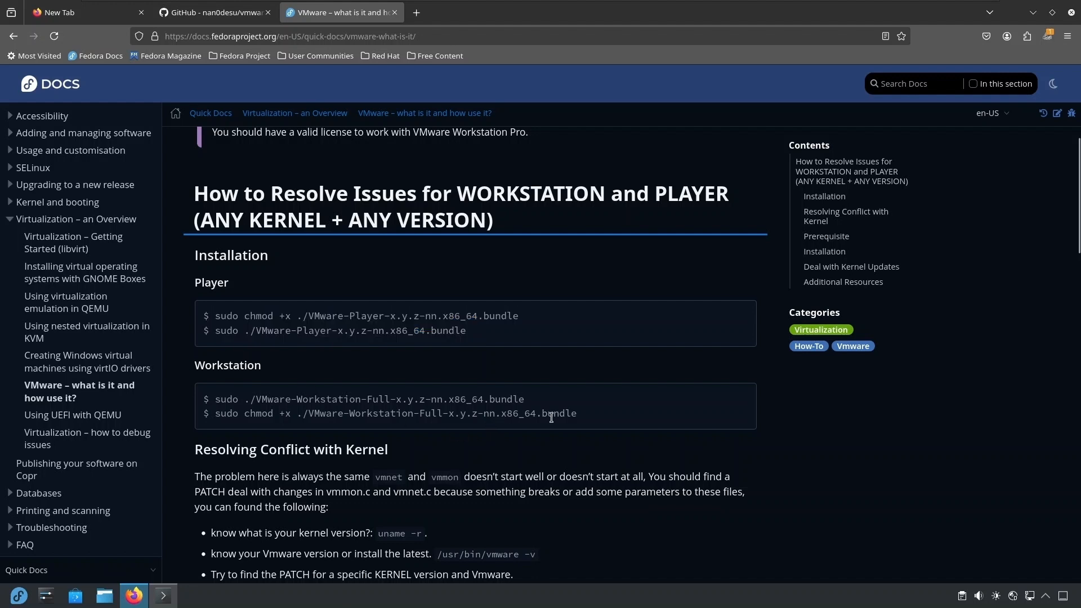
scroll(538, 426, down, 3)
scroll(526, 451, down, 2)
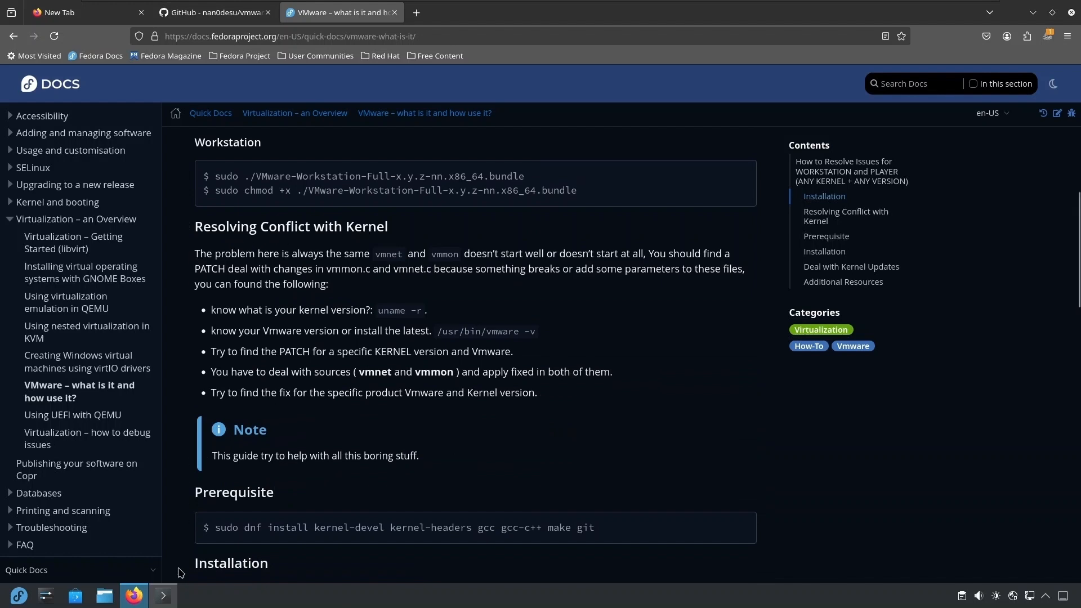
Switch to Konsole, run uname -a, and highlight the kernel version number in the output.
click(167, 594)
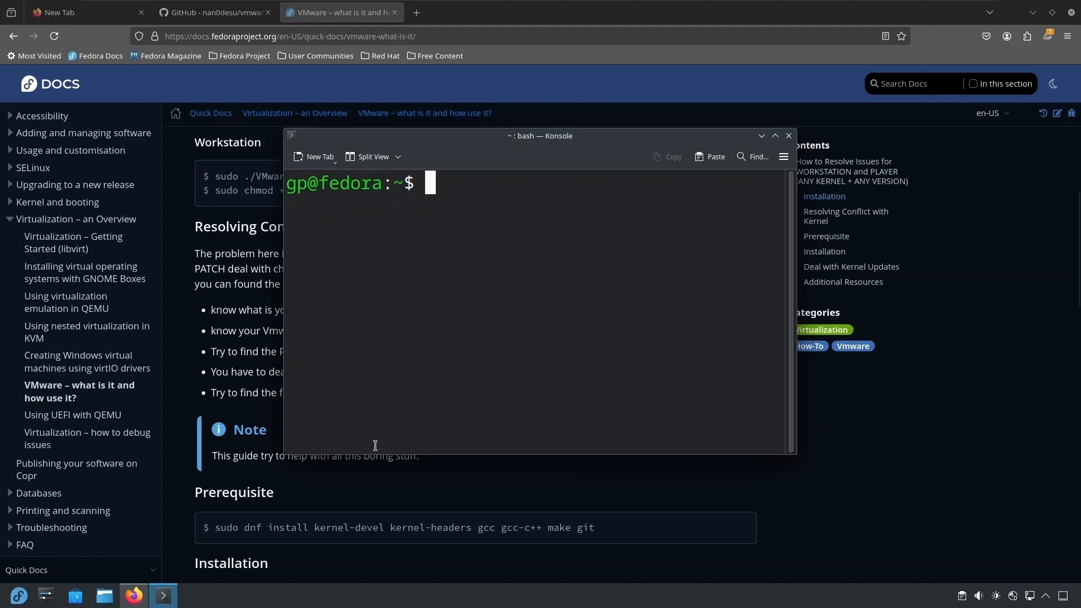
text(una)
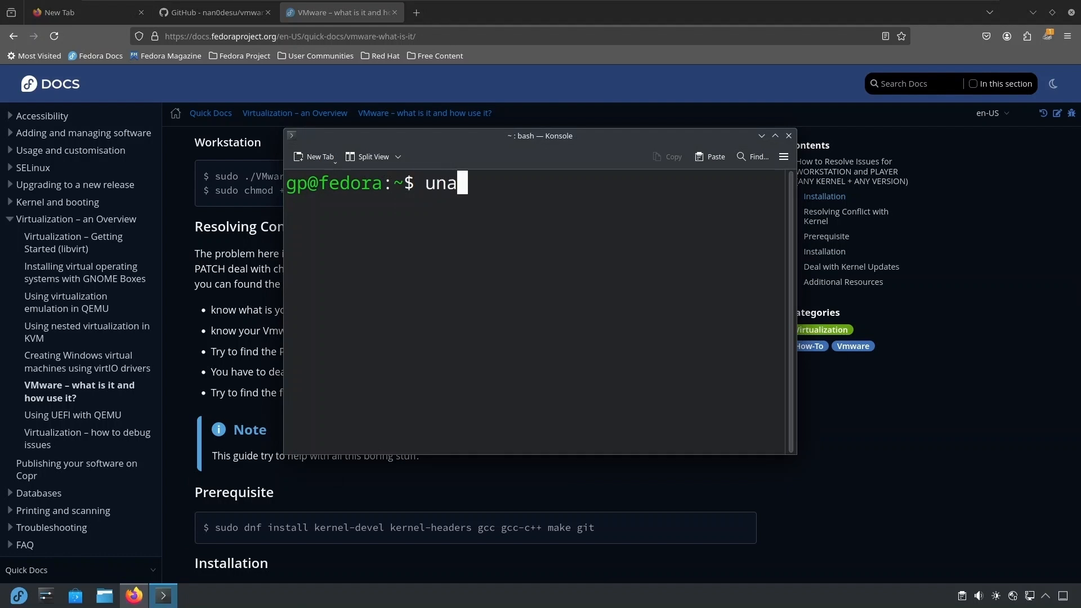
text(me -a)
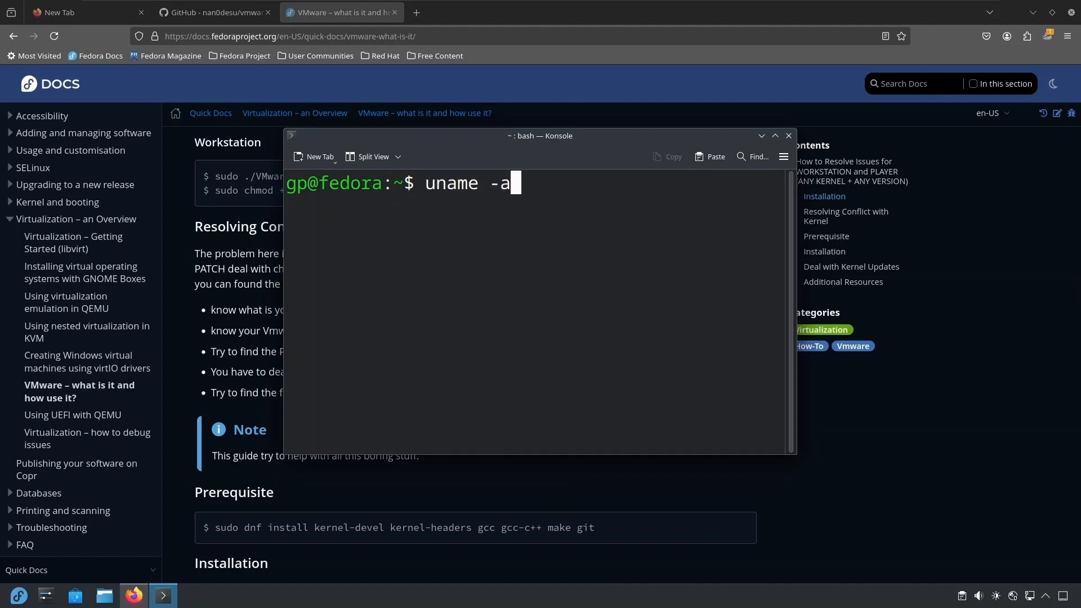
key(Return)
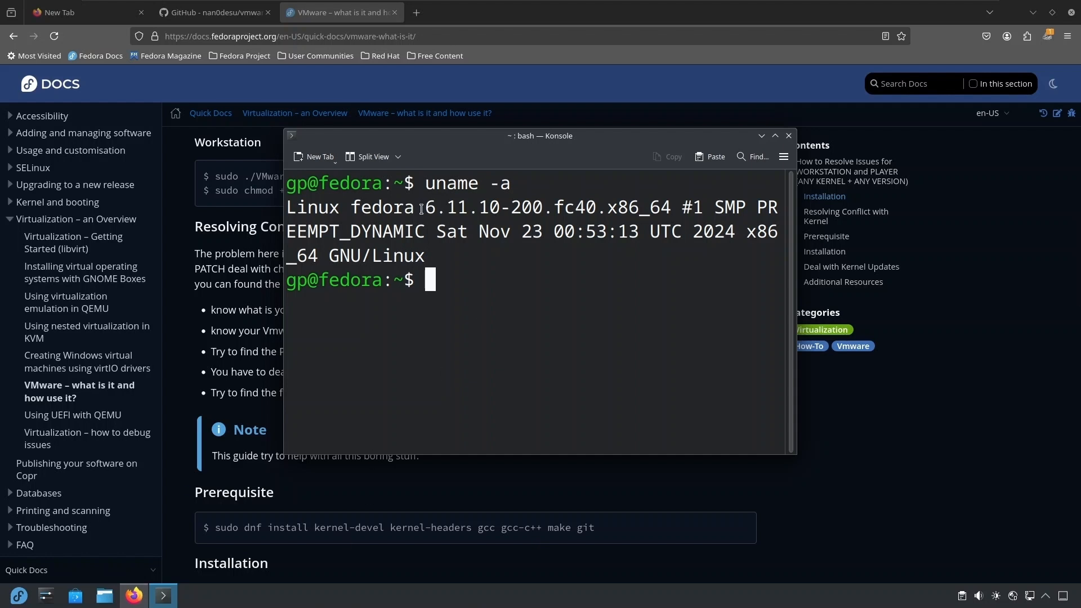
drag(421, 209, 502, 208)
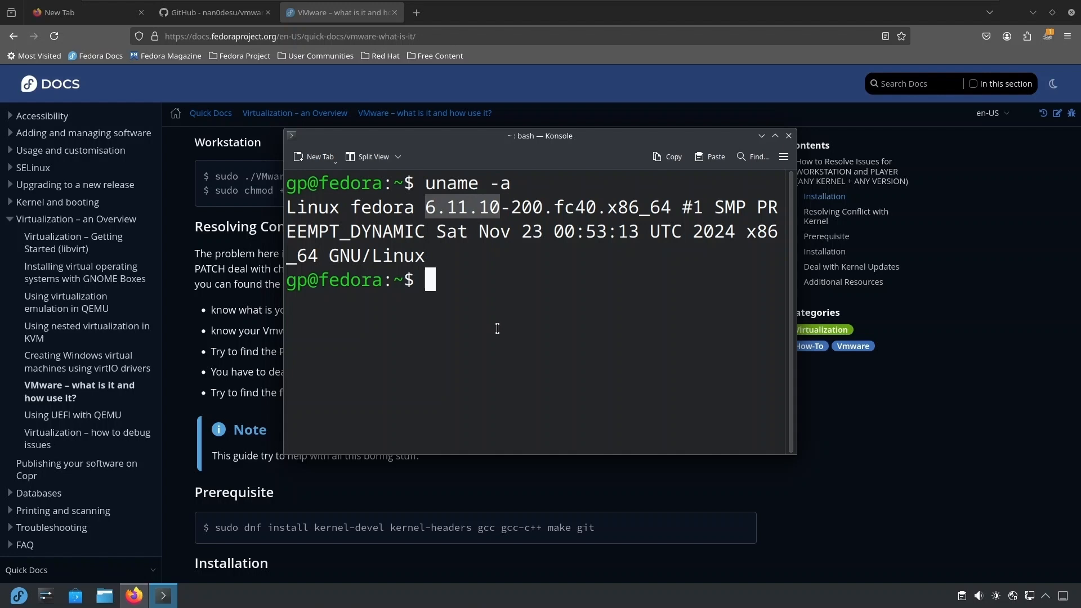
Shrink the terminal font one step and change to the Desktop directory.
click(783, 156)
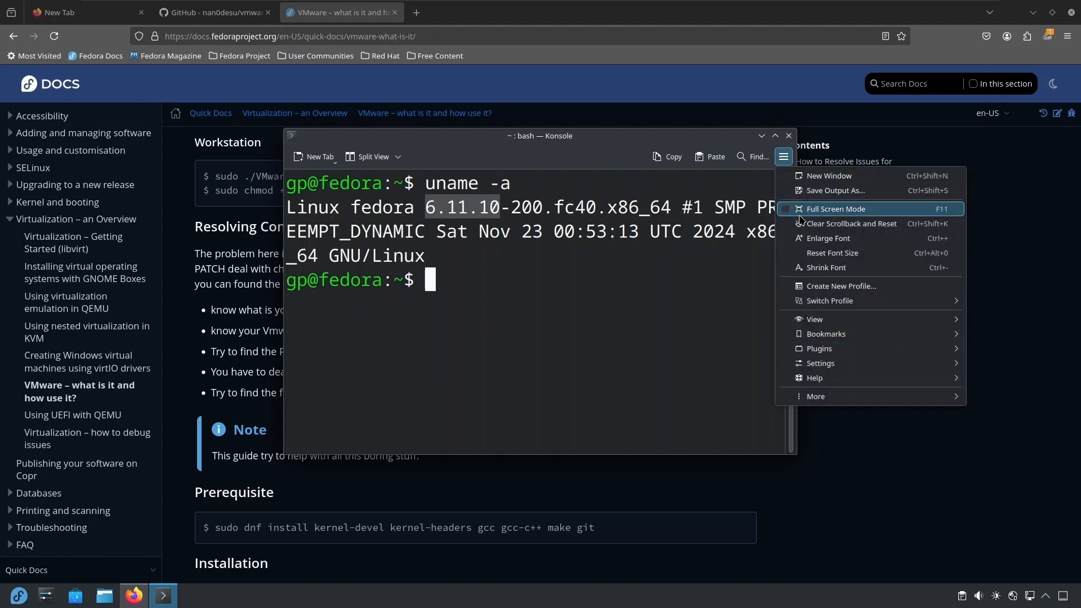
click(827, 268)
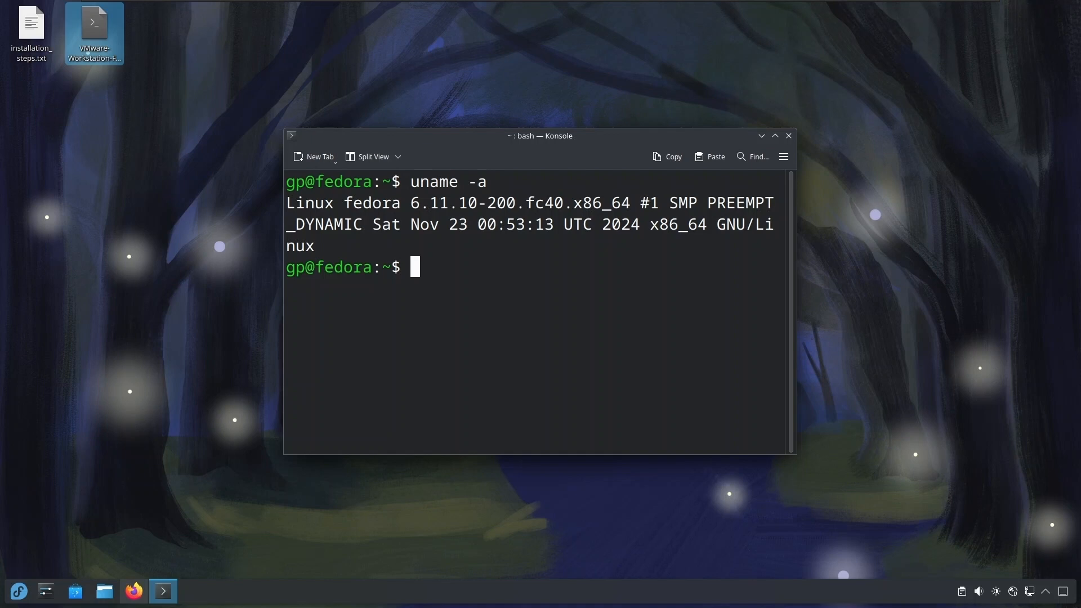
text(cd Des)
key(Tab)
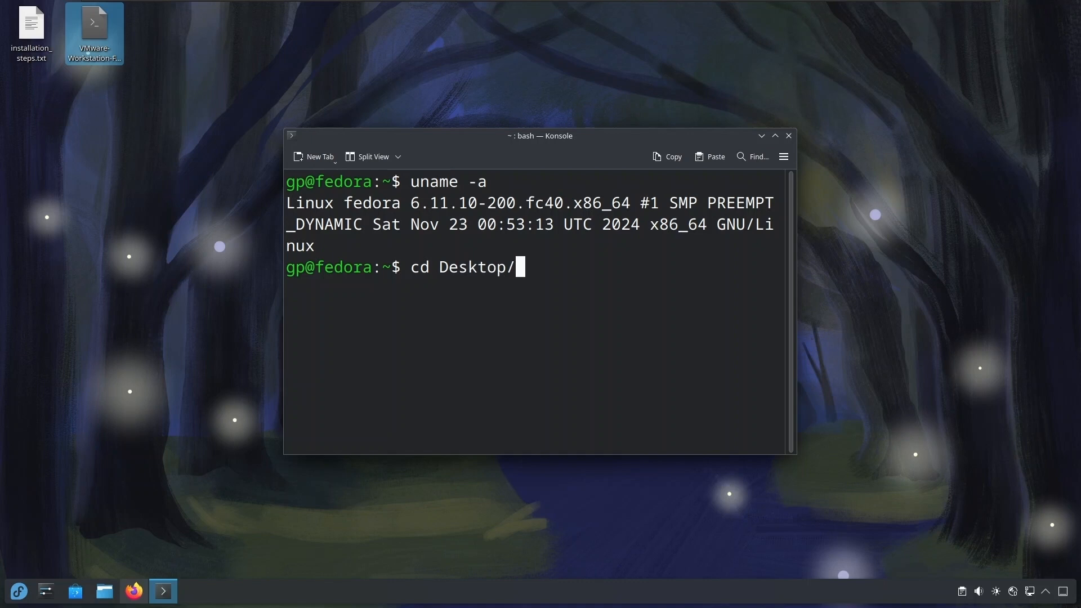
key(Return)
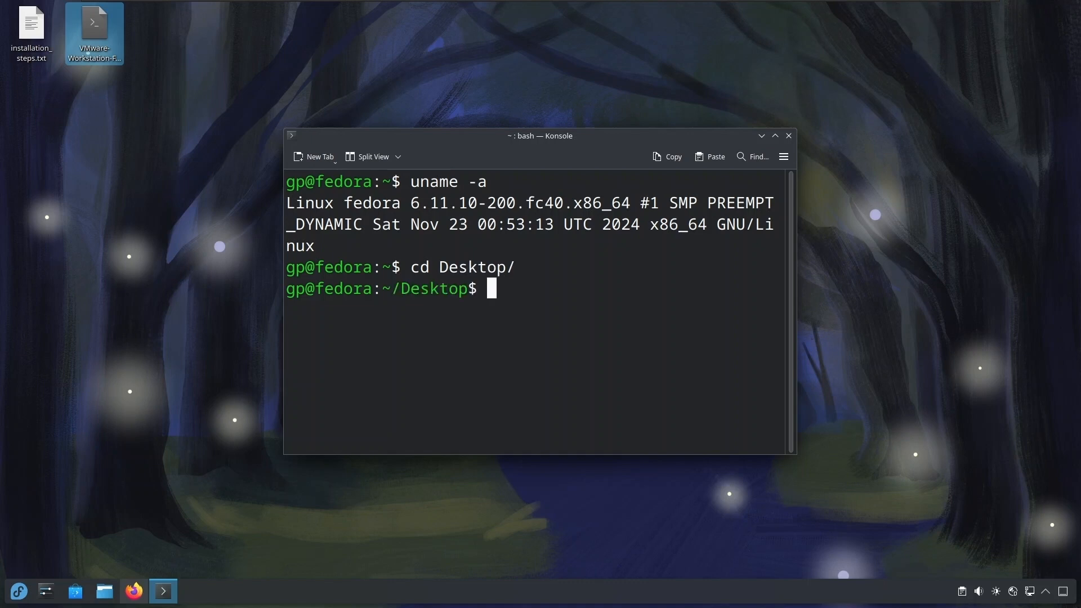
List the files in the Desktop directory with ls and clear the terminal.
text(ls)
key(Return)
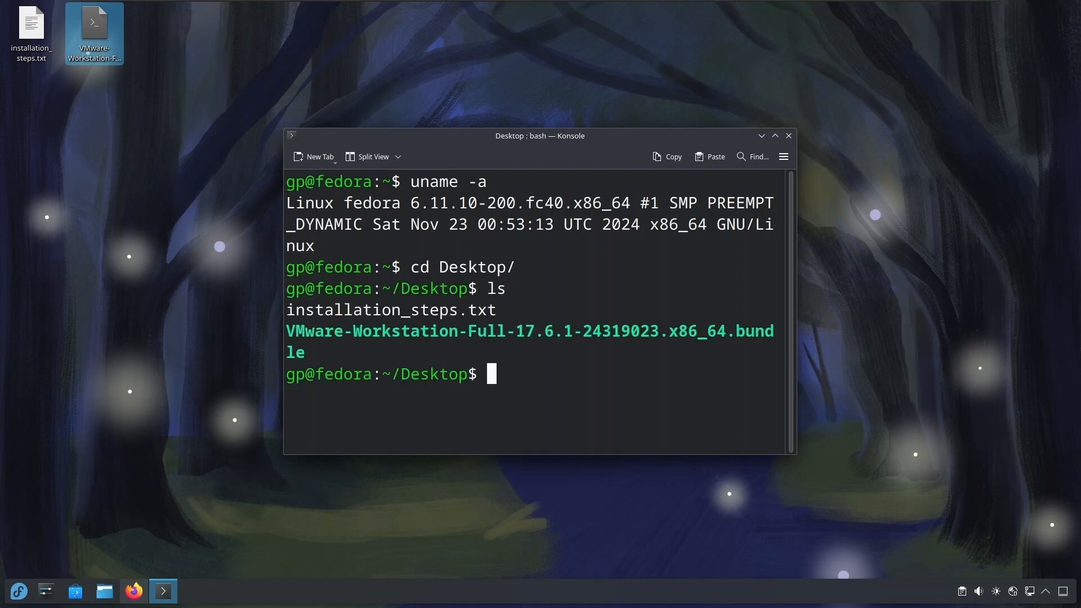
text(clear)
key(Return)
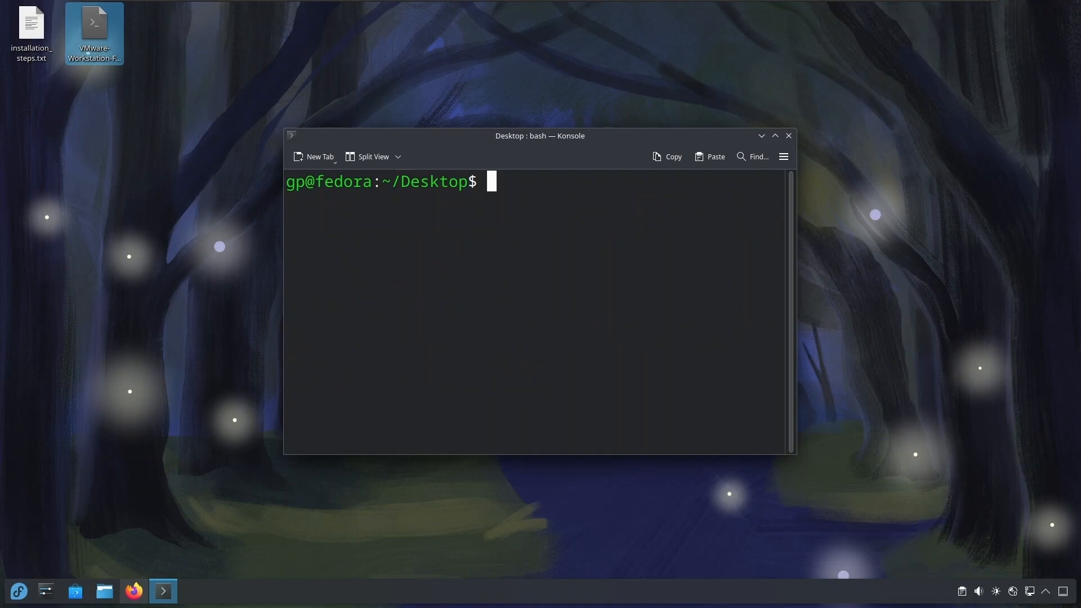
Shrink the terminal font once more and run sudo dnf update, entering the account password.
key(ctrl+minus)
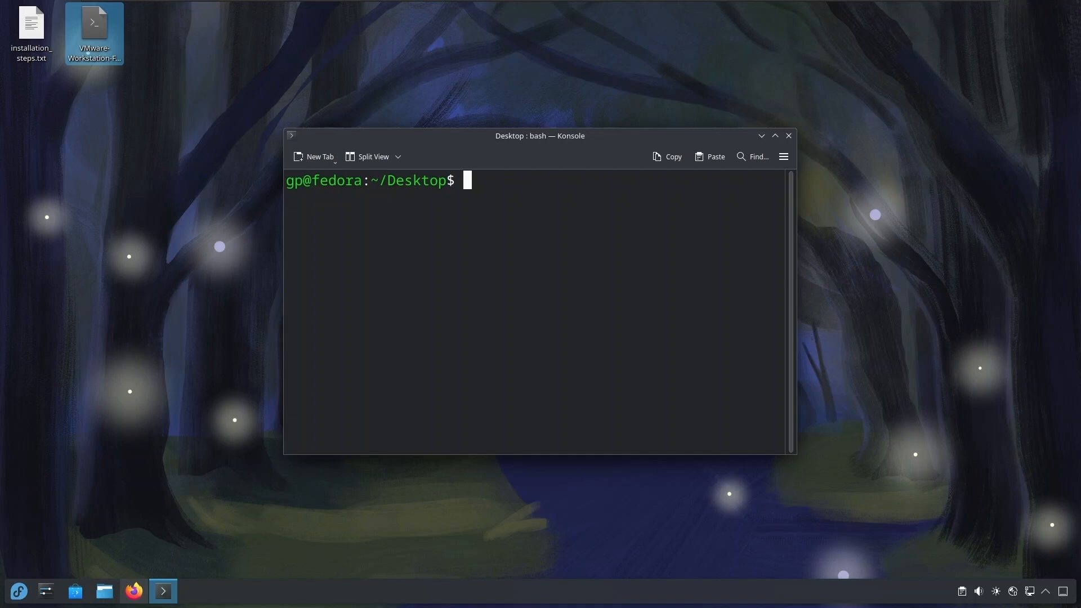
text(sudo dng)
key(BackSpace)
key(BackSpace)
text(f update)
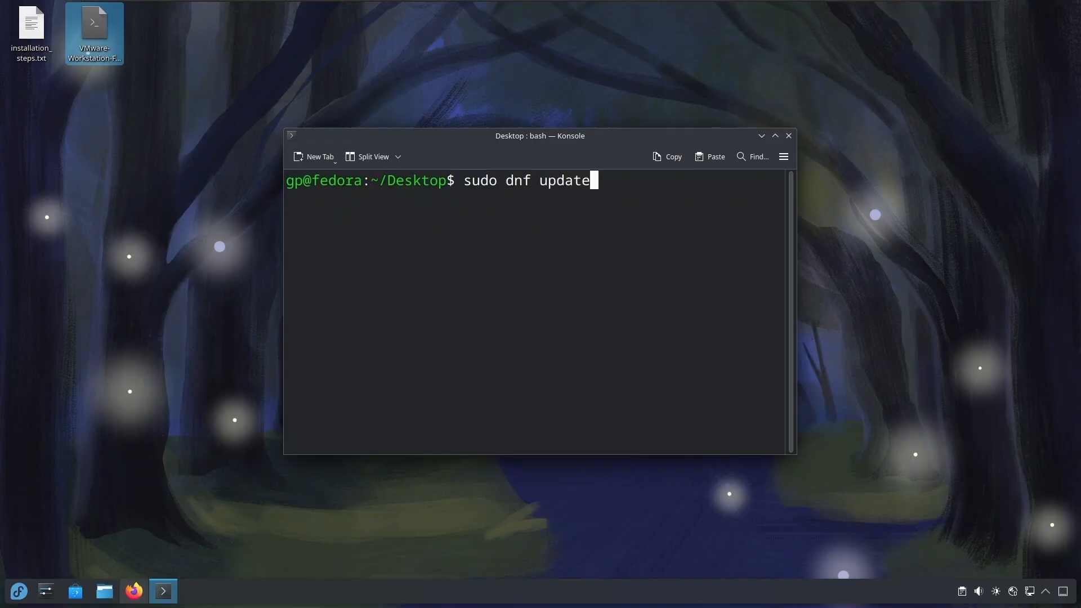
key(Return)
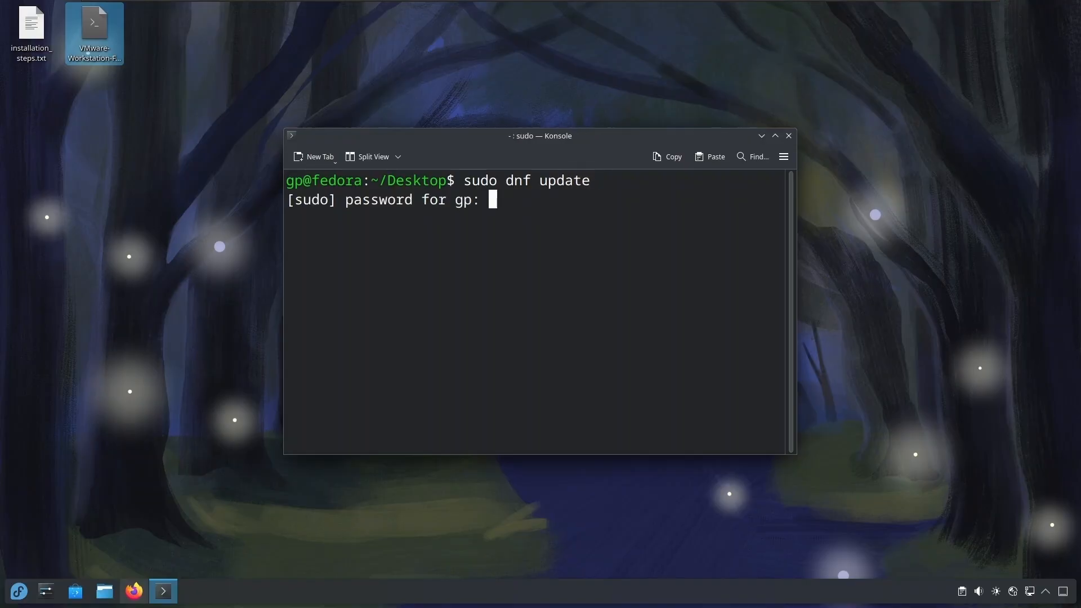
key(Return)
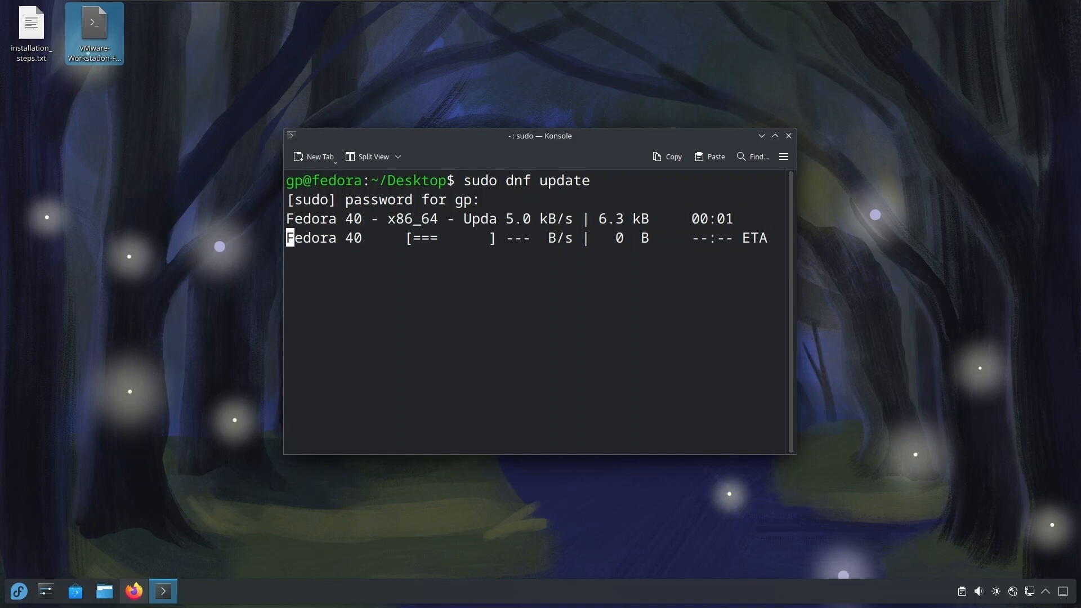
Reduce the terminal font several more steps and answer y to approve the package upgrade.
key(ctrl+minus)
key(ctrl+minus)
key(ctrl+minus)
key(ctrl+minus)
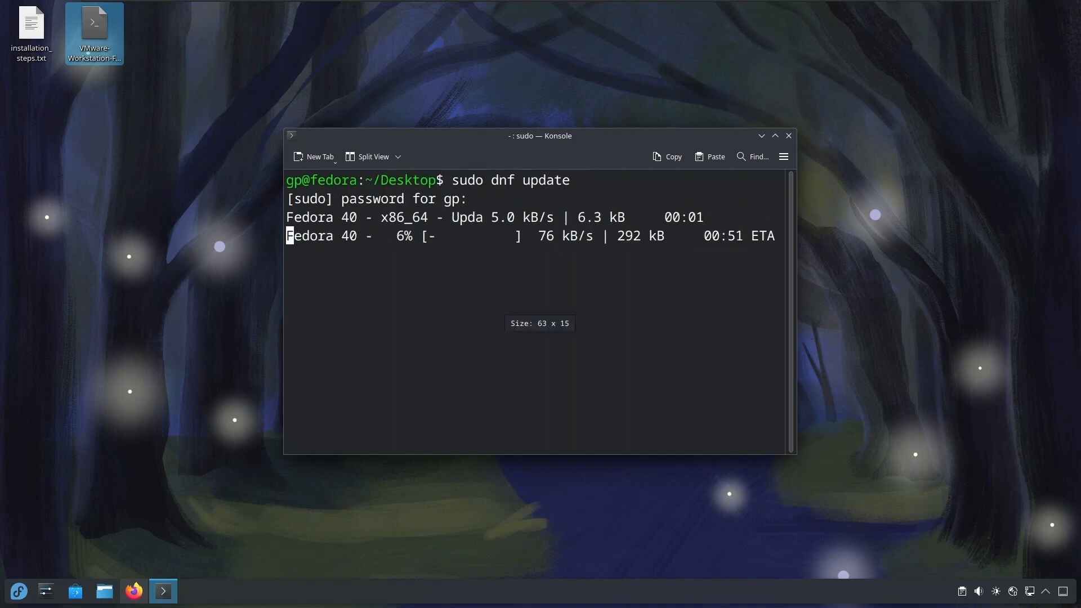
key(ctrl+minus)
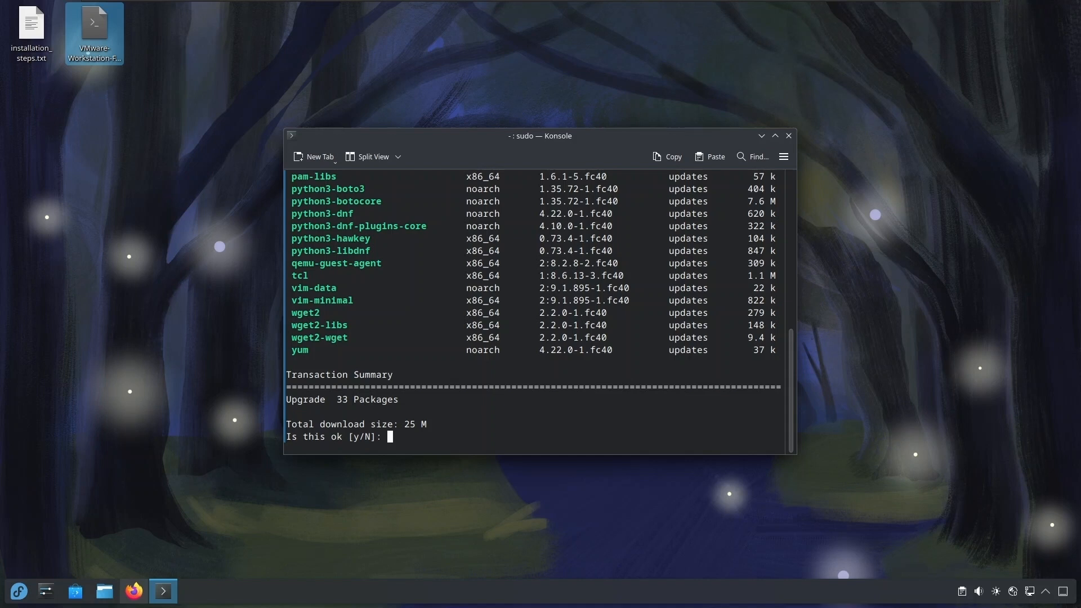
text(y)
key(Return)
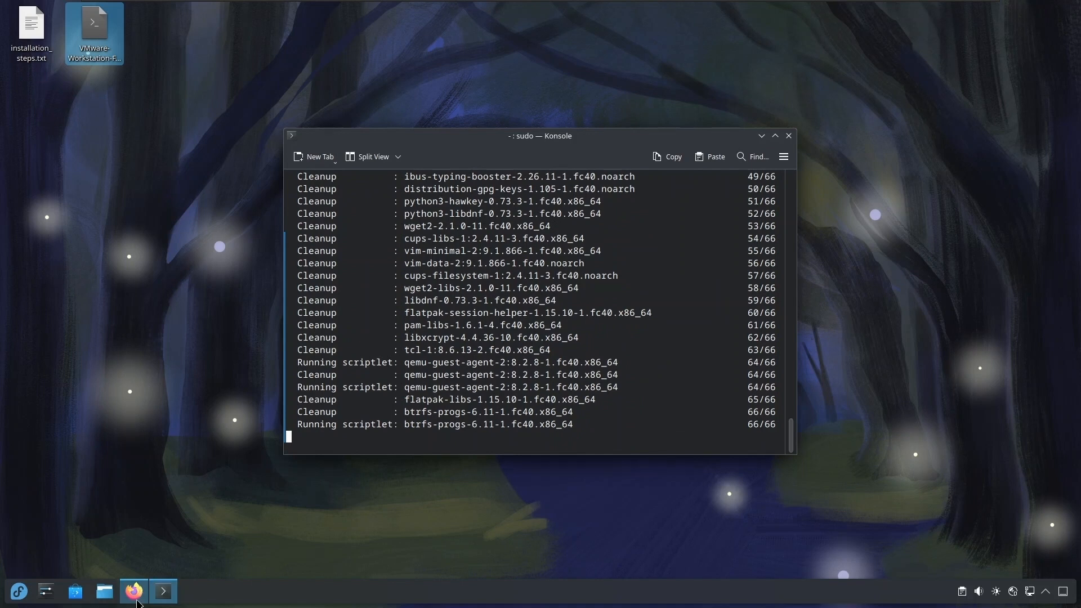
Check the Prerequisite section of the Fedora Docs page in Firefox, and return to Konsole to clear the terminal.
click(134, 591)
scroll(388, 405, down, 3)
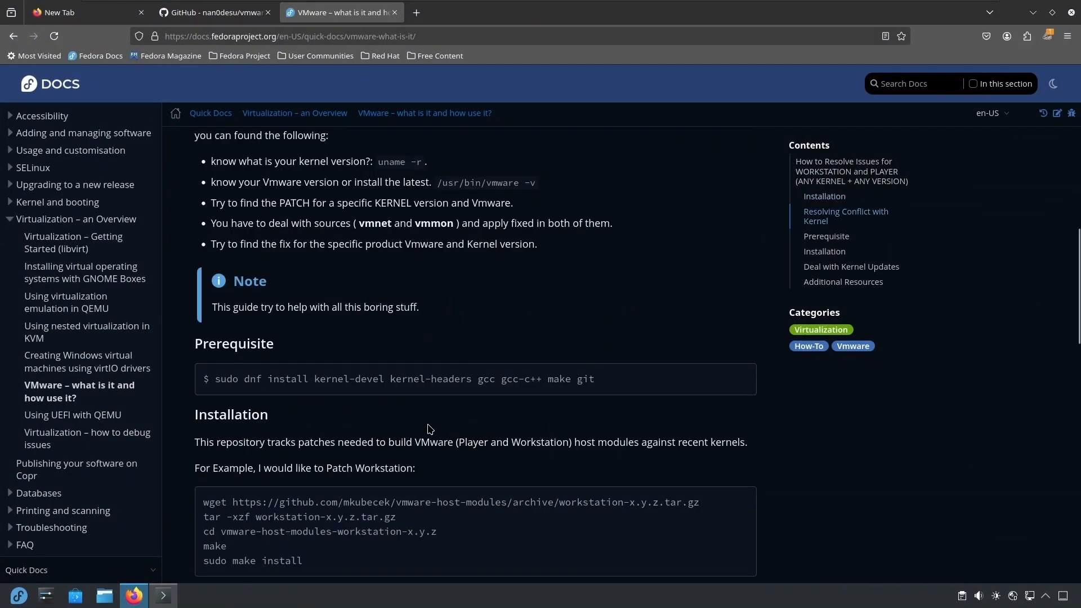
click(163, 596)
text(clear)
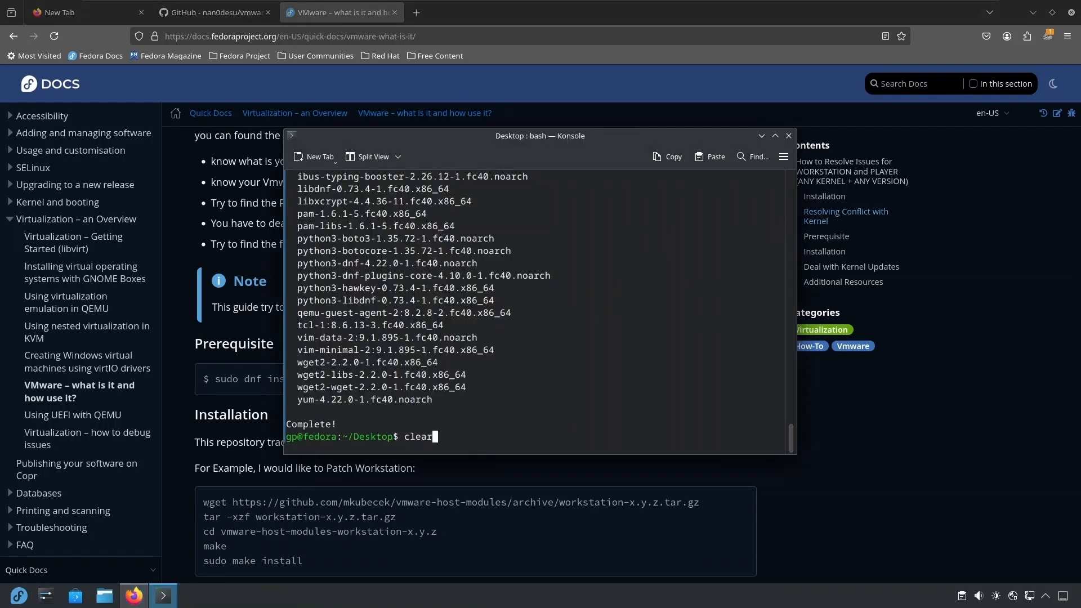
key(Return)
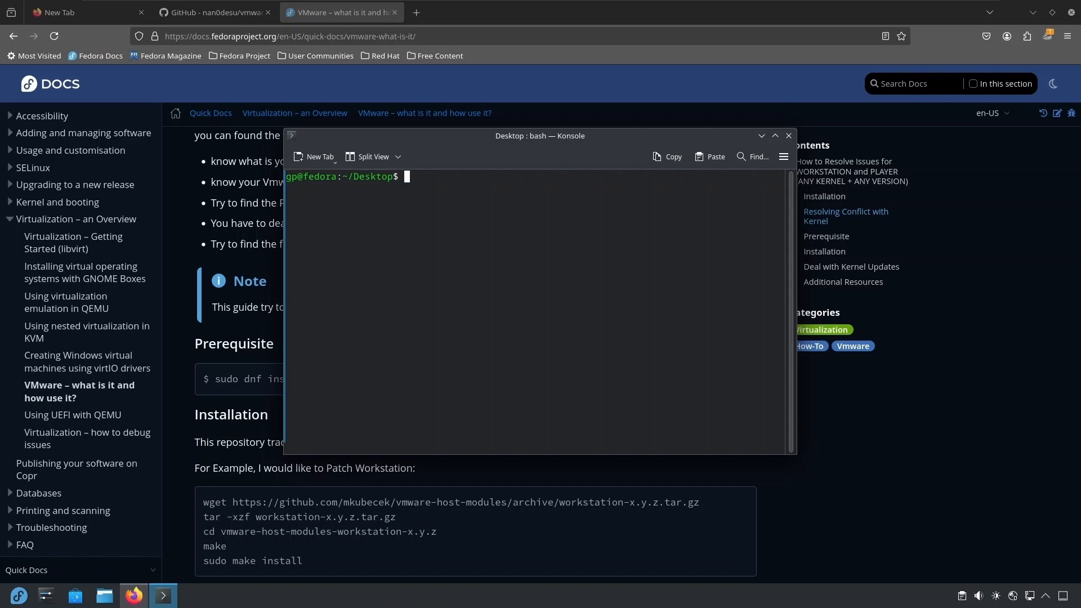
Run sudo dnf install for the packages glib2 and glib2-devel.
text(sudo dnf instrall)
key(BackSpace)
key(BackSpace)
key(BackSpace)
key(BackSpace)
key(BackSpace)
text(all glib)
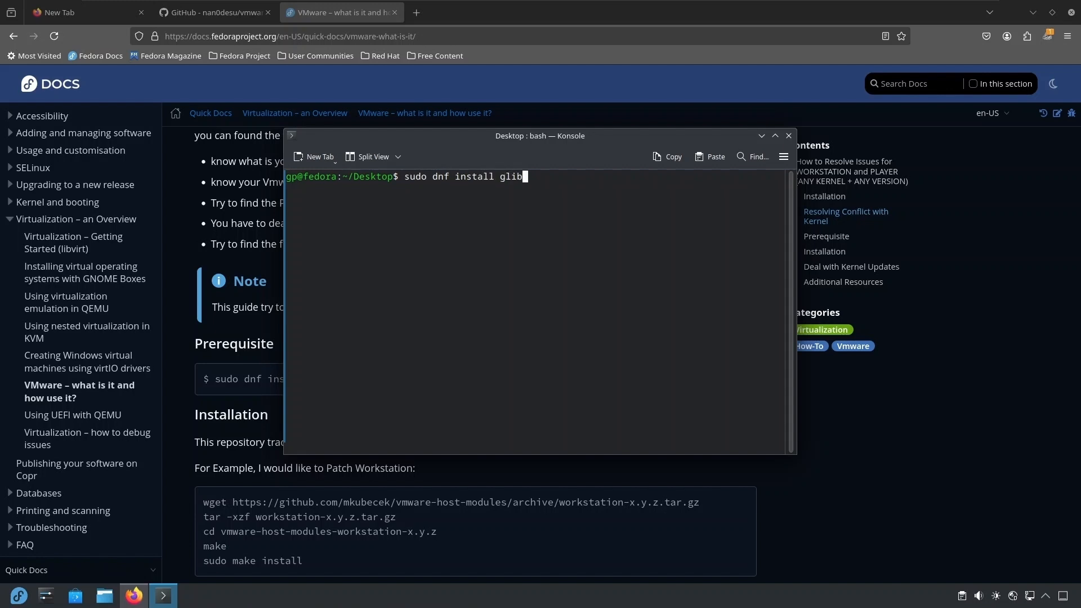
text(2 glib20devel)
key(Left)
key(Left)
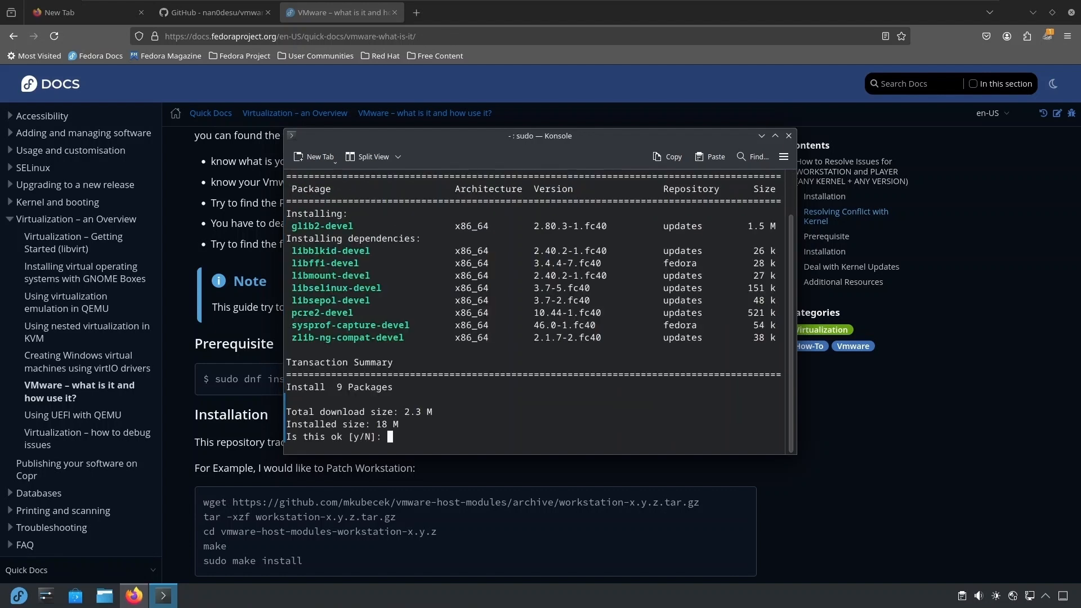
Check the Prerequisite command in the Fedora Docs, return to Konsole and answer y to approve the glib2-devel installation.
click(266, 362)
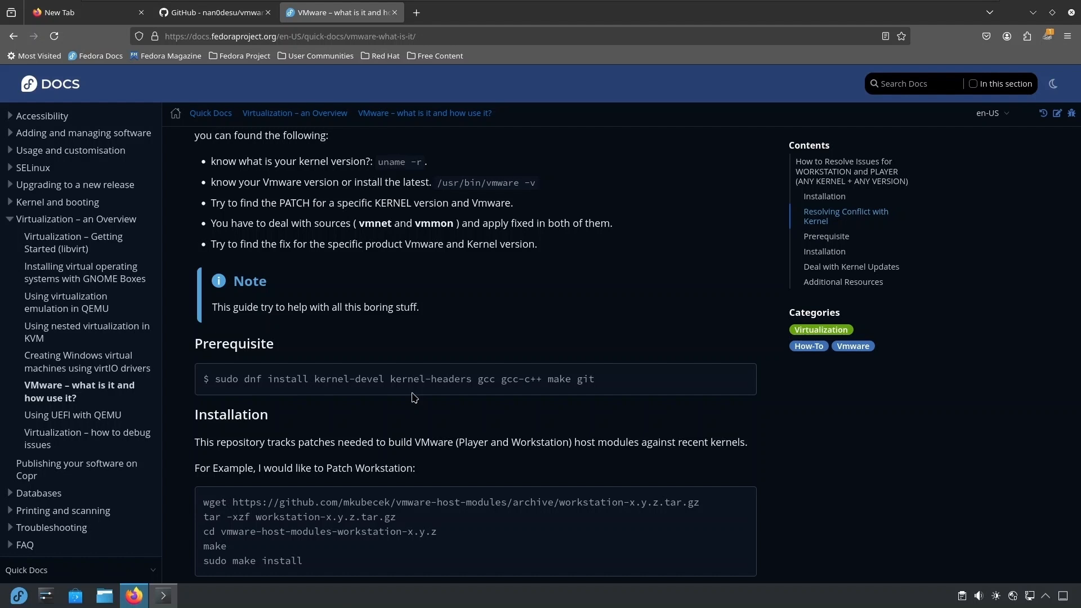
key(alt+Tab)
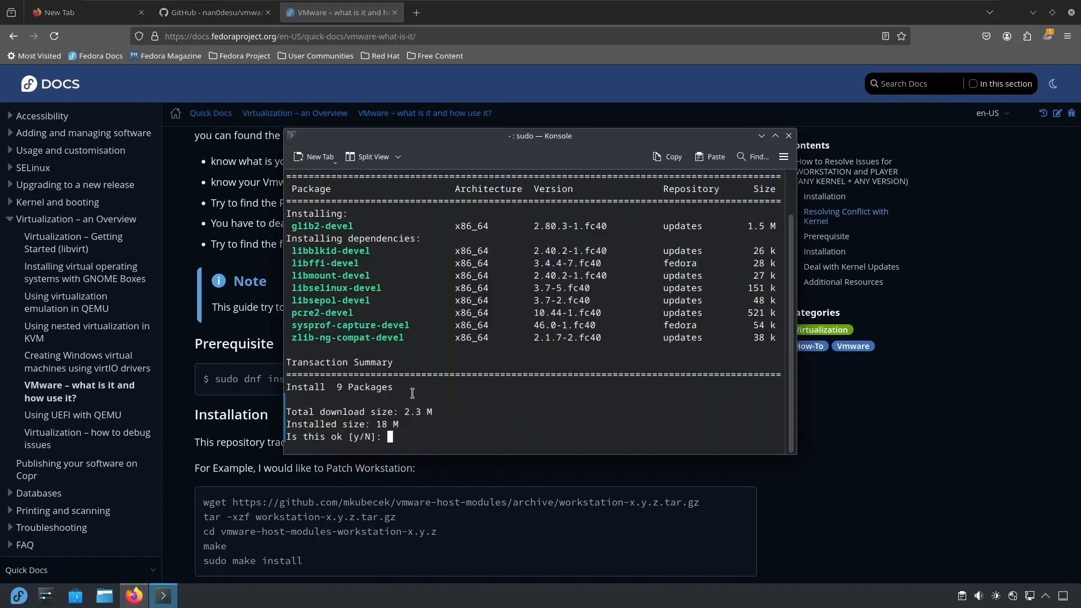
text(y)
key(Return)
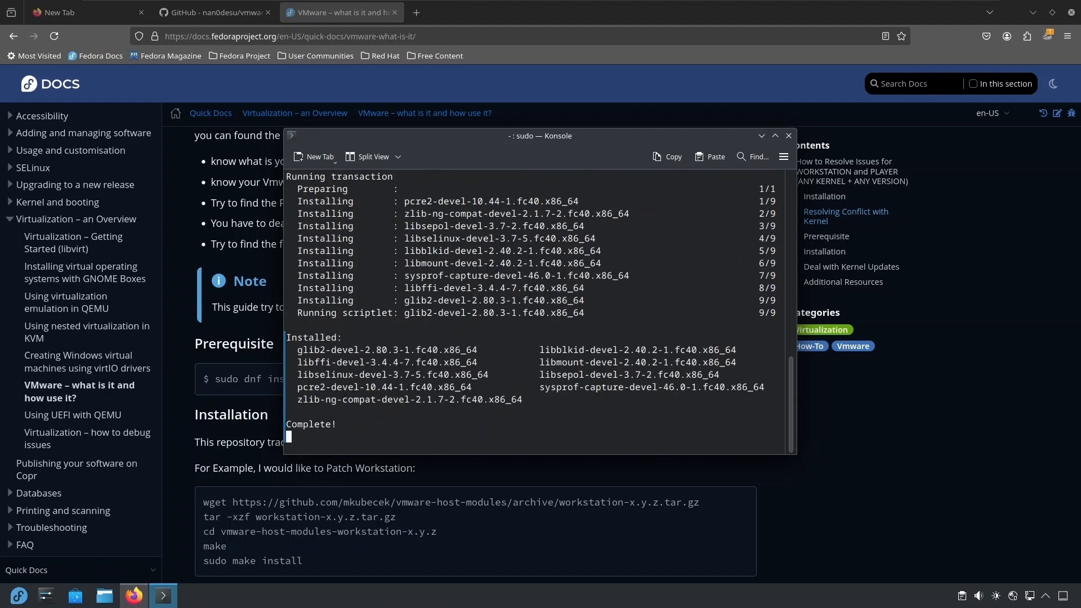
key(ctrl+l)
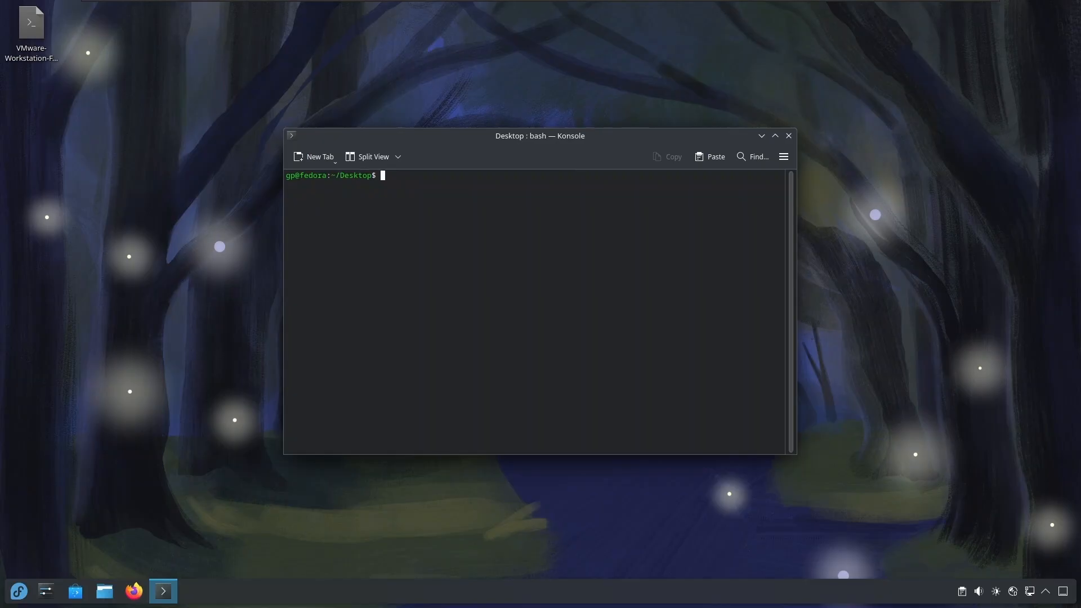
Make VMware-Workstation-Full-17.6.1-24319023.x86_64.bundle on the Desktop executable with chmod +x.
text(chmod +)
text(VM)
key(BackSpace)
key(BackSpace)
text(x V)
key(Tab)
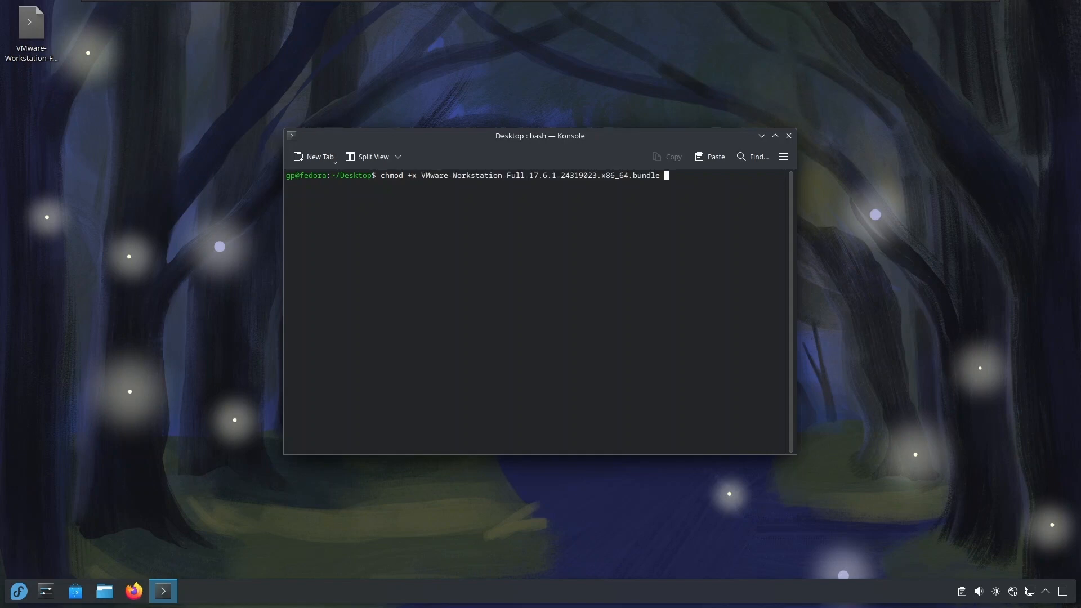
key(Return)
Run the VMware-Workstation-Full-17.6.1-24319023.x86_64.bundle installer with sudo, entering the account password.
text(sudo ./VM)
key(Tab)
key(Return)
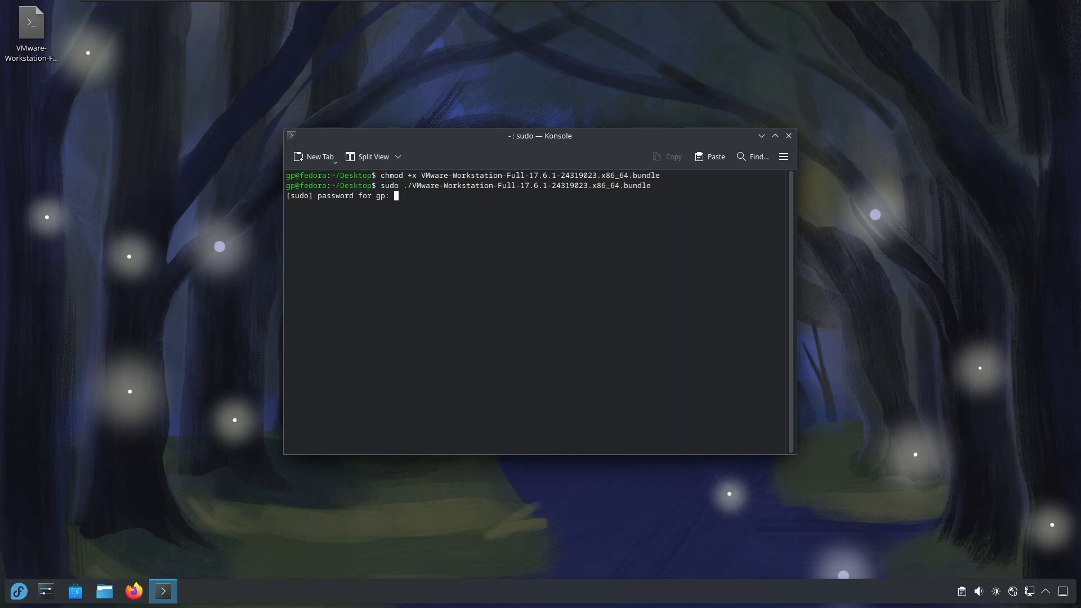
key(Return)
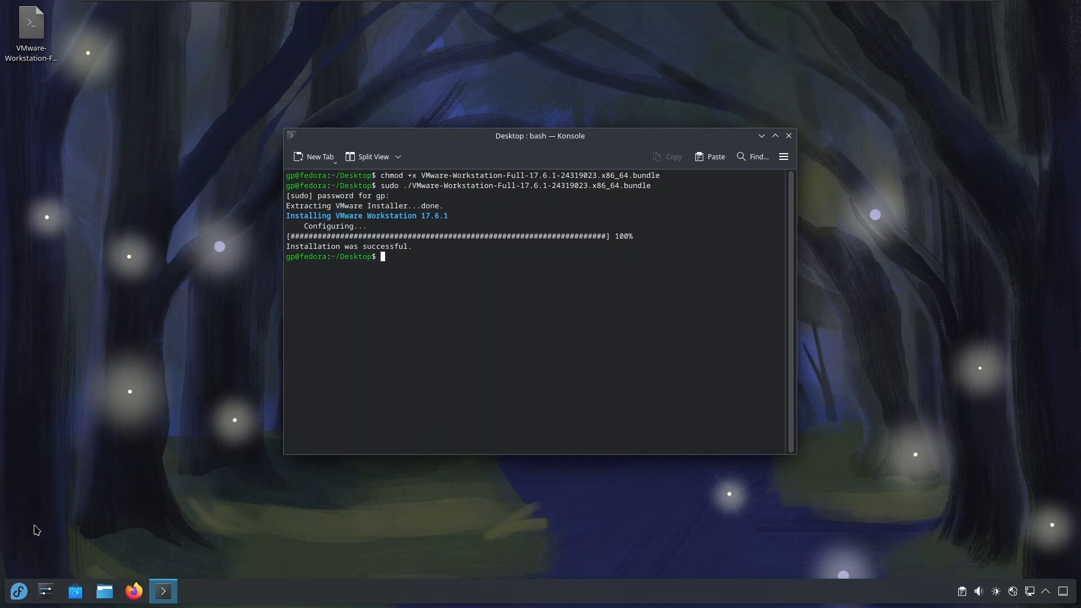
Search the applications for vmware and launch VMware Workstation.
click(11, 599)
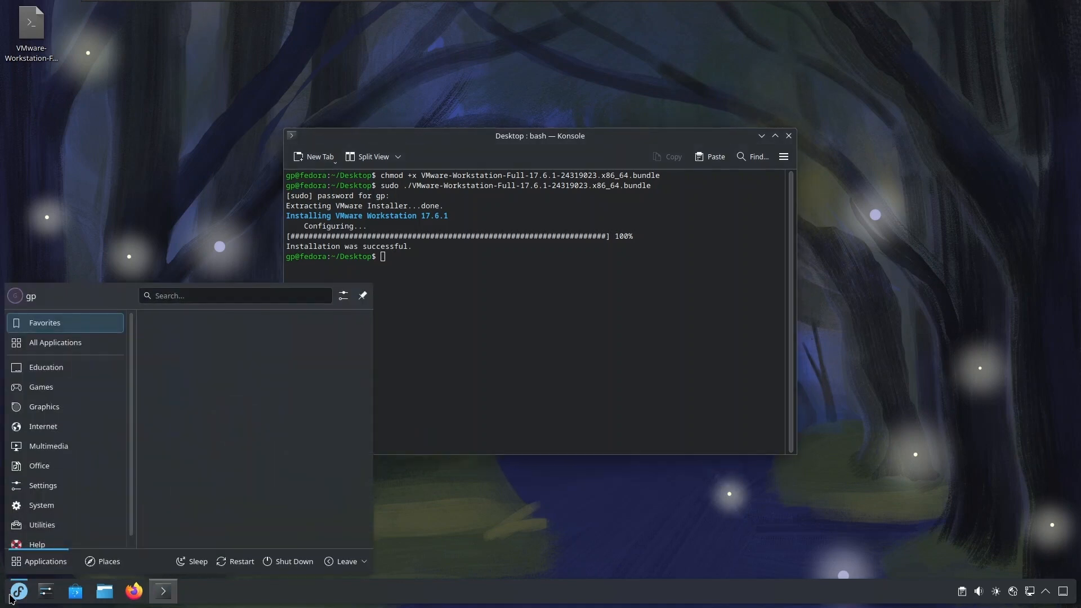
text(vmware)
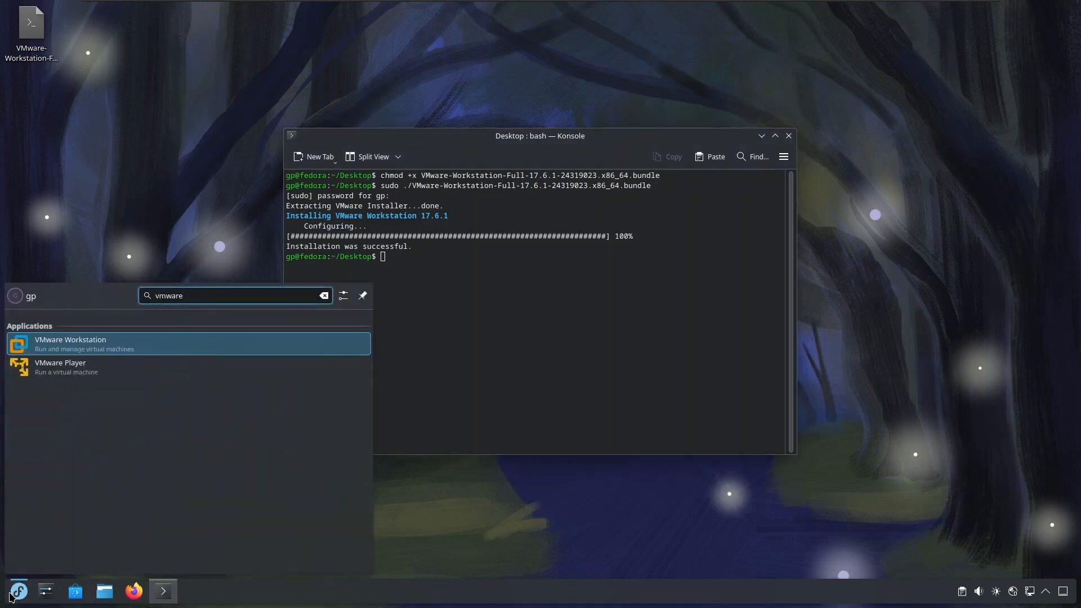
click(93, 344)
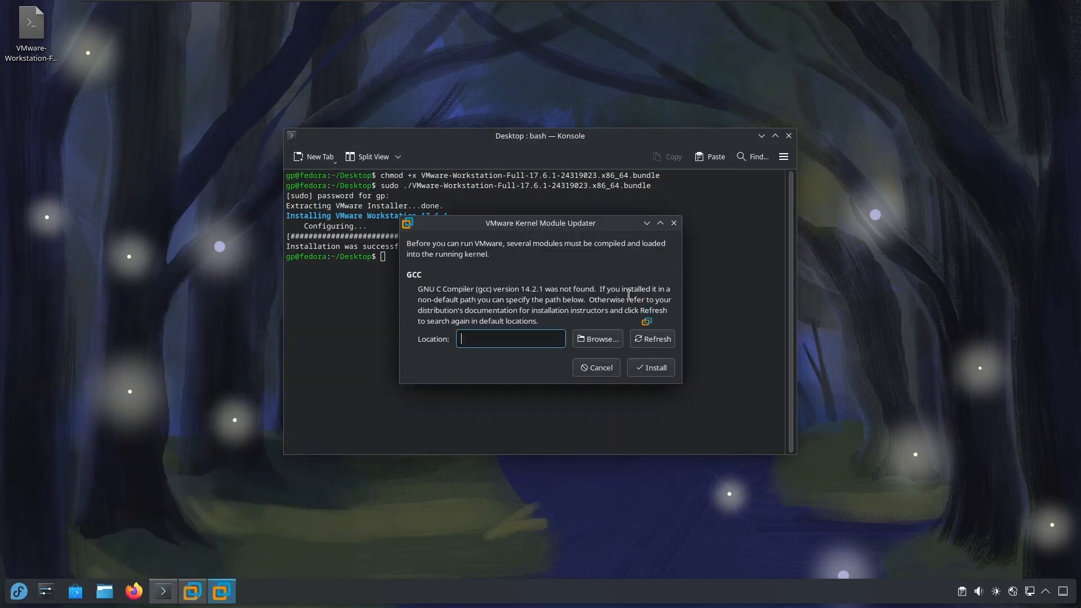
Arrange the Konsole window and the VMware Kernel Module Updater dialog side by side without overlap.
drag(500, 141, 367, 77)
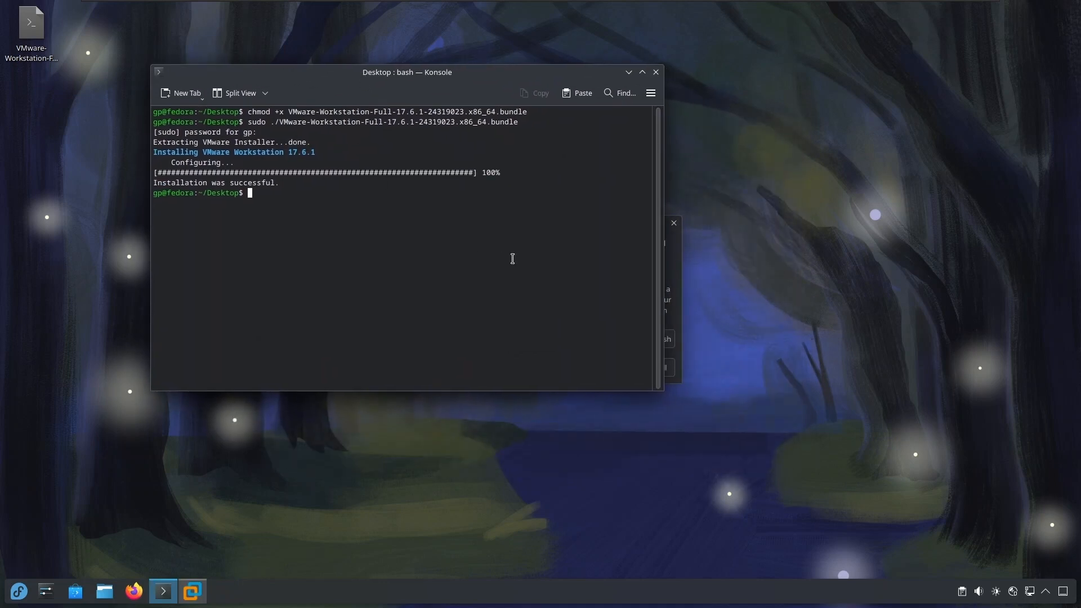
click(678, 269)
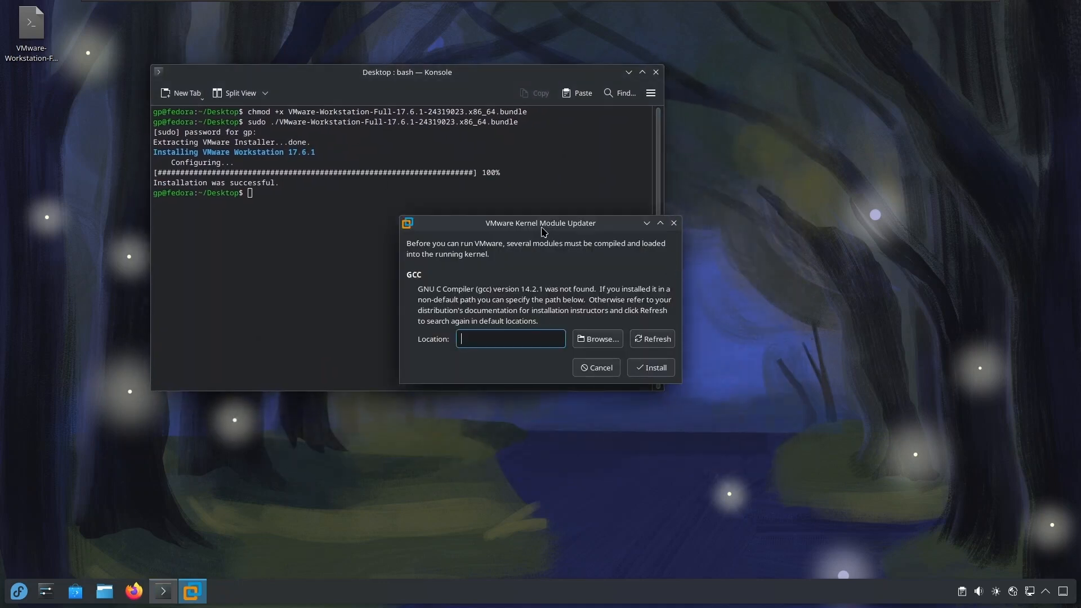
drag(544, 231, 556, 386)
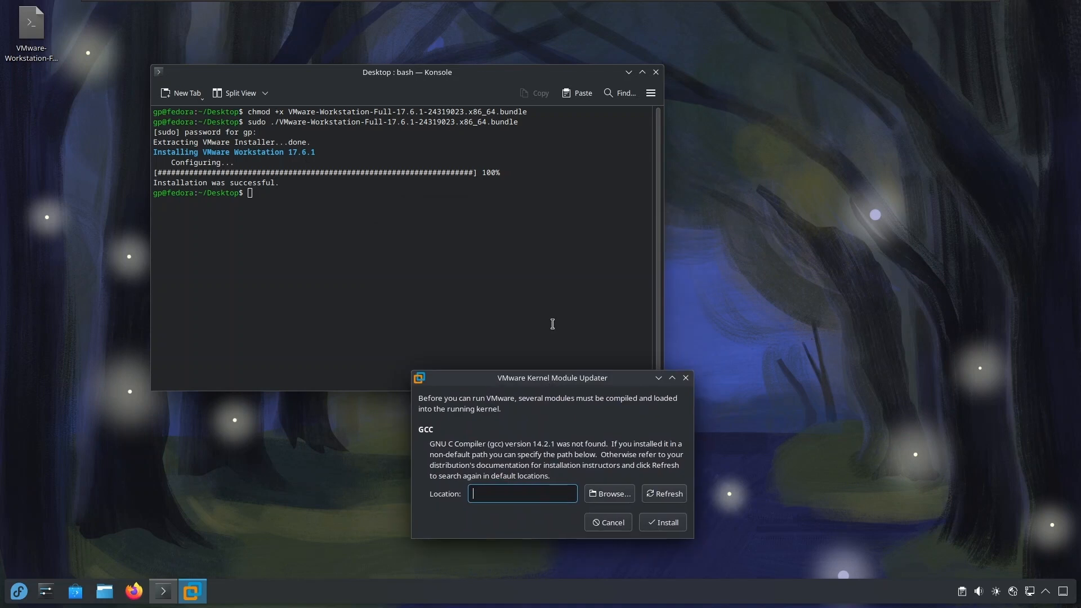
drag(482, 77, 645, 107)
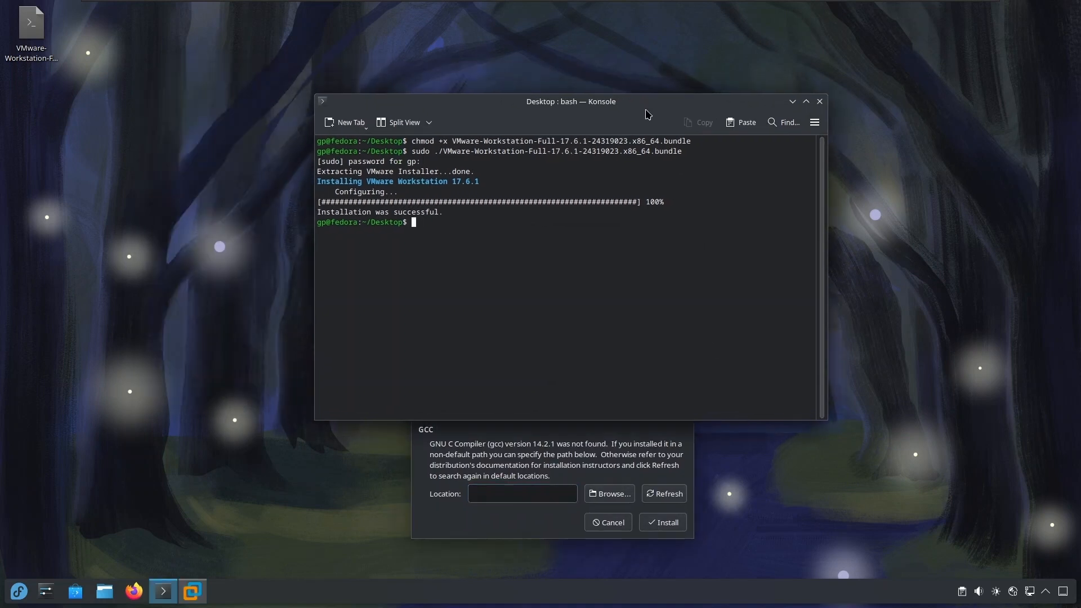
click(598, 436)
drag(560, 382, 552, 265)
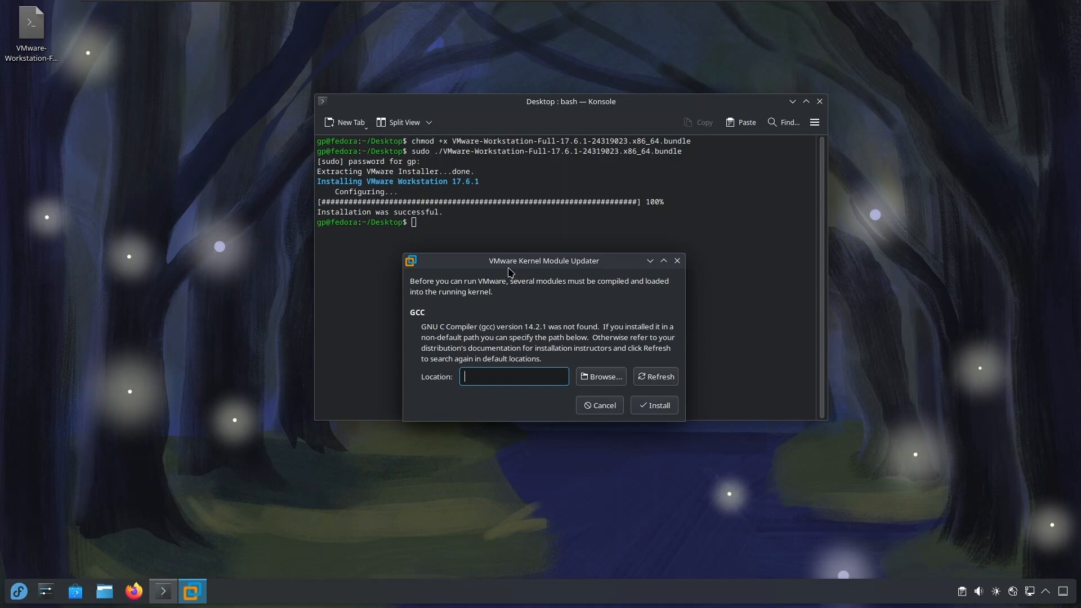
drag(508, 270, 830, 380)
drag(547, 105, 406, 98)
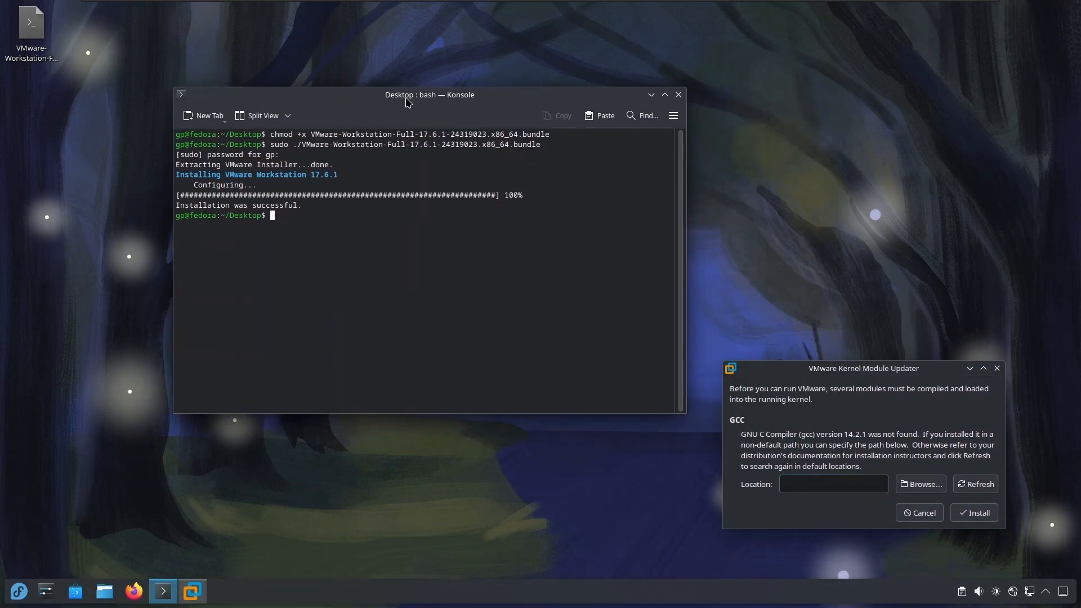
Check for the compiler with gcc --version, and install it with sudo dnf install gcc, answering y to approve.
text(gcc --version)
key(Return)
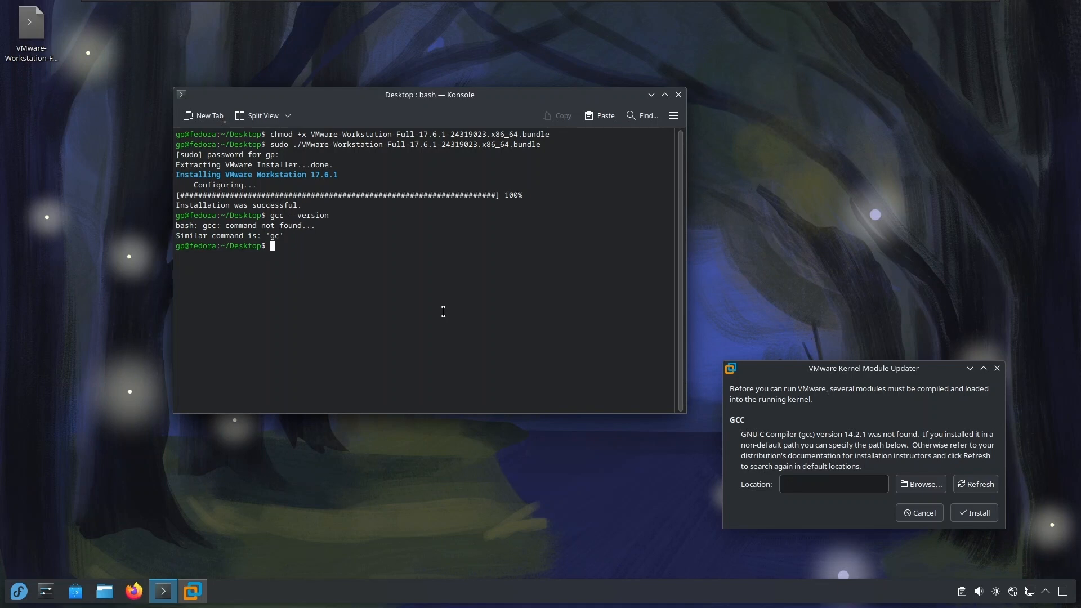
right_click(378, 290)
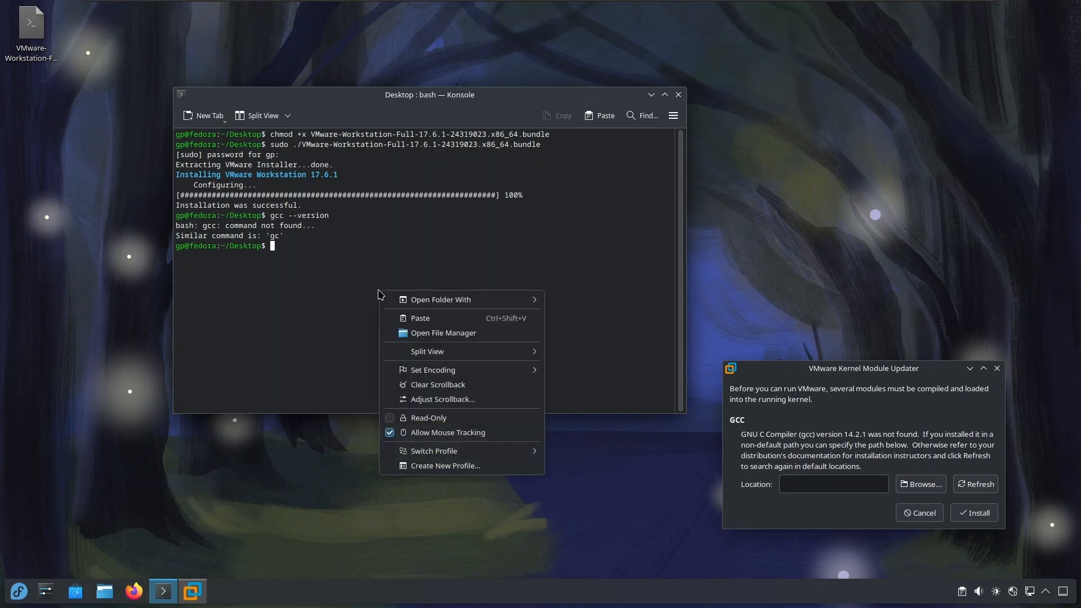
click(417, 314)
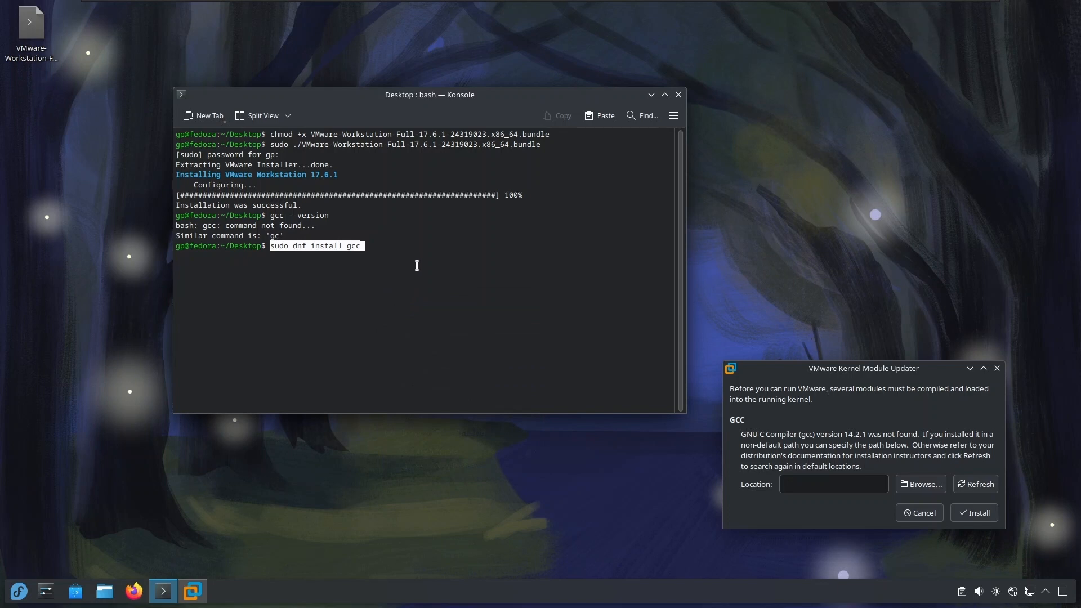
key(Return)
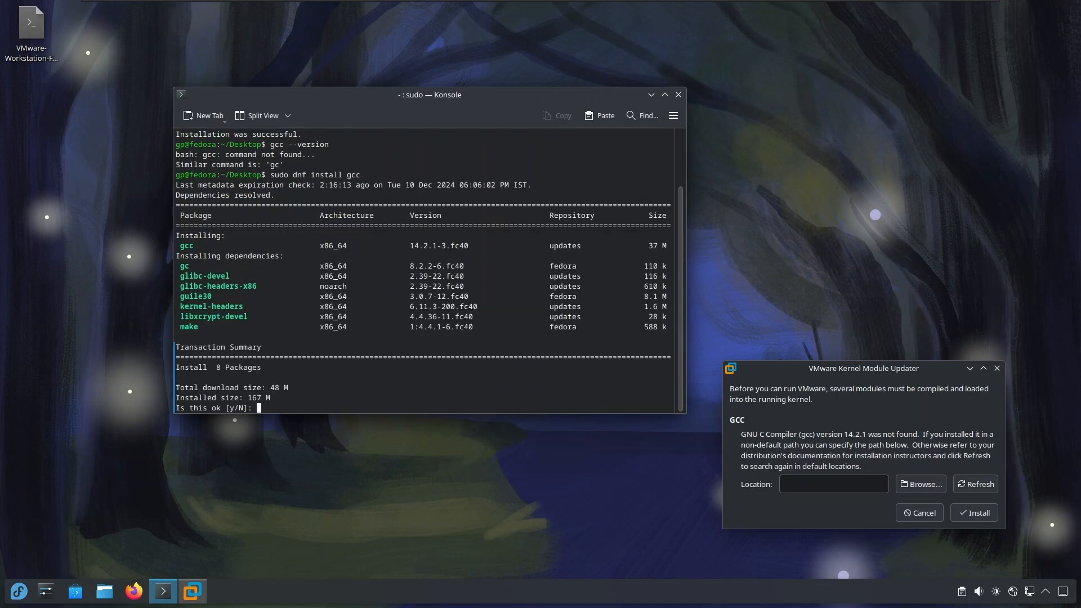
text(y)
key(Return)
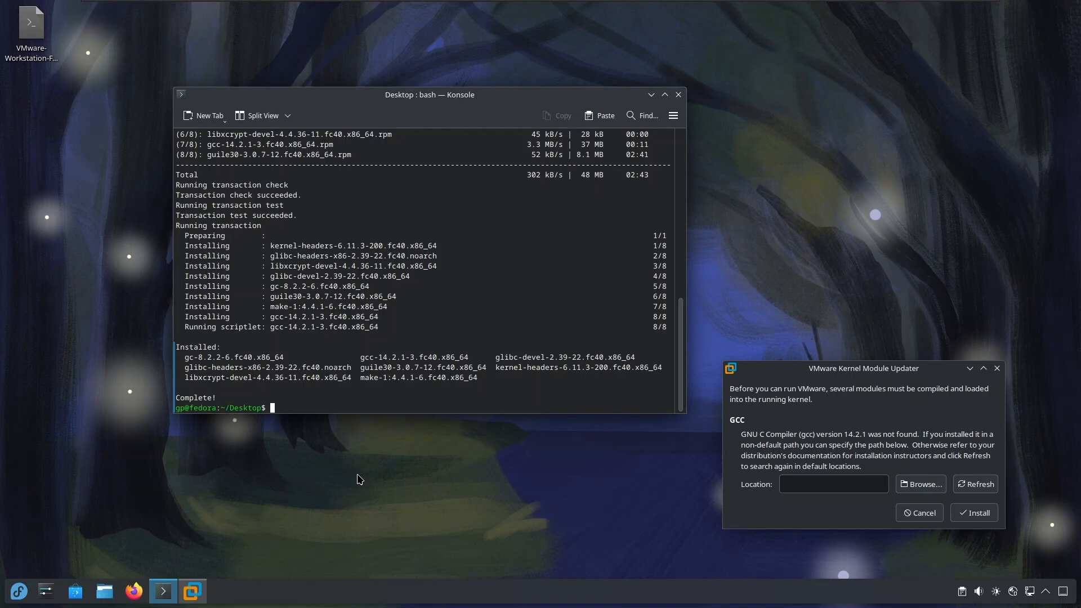
Clear the terminal and run gcc --version again to verify the compiler installation.
text(clear)
key(Return)
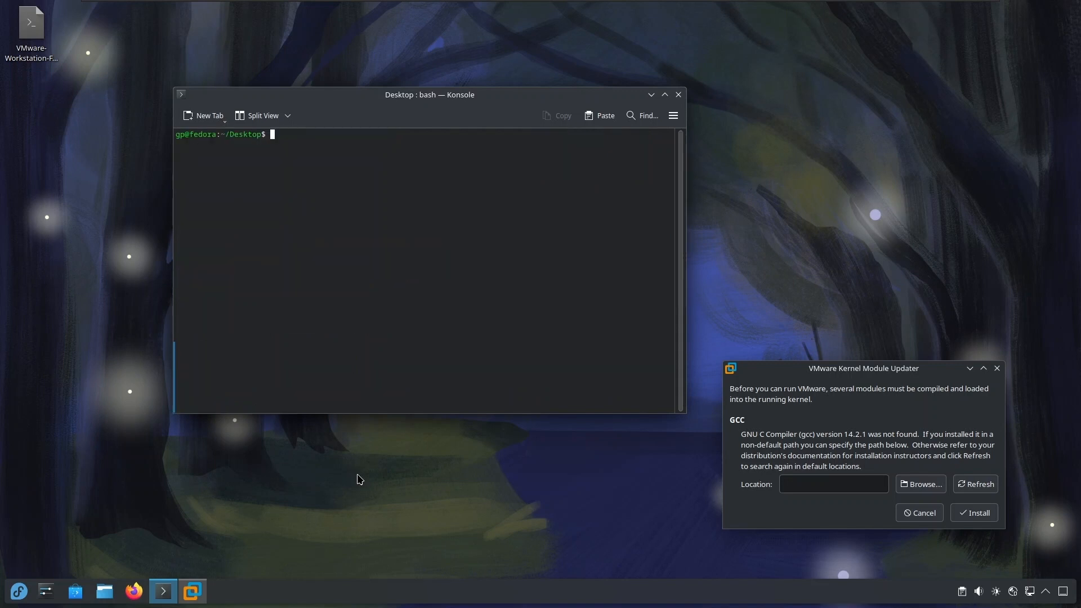
text(sudo dnf install gcc)
key(Up)
key(Return)
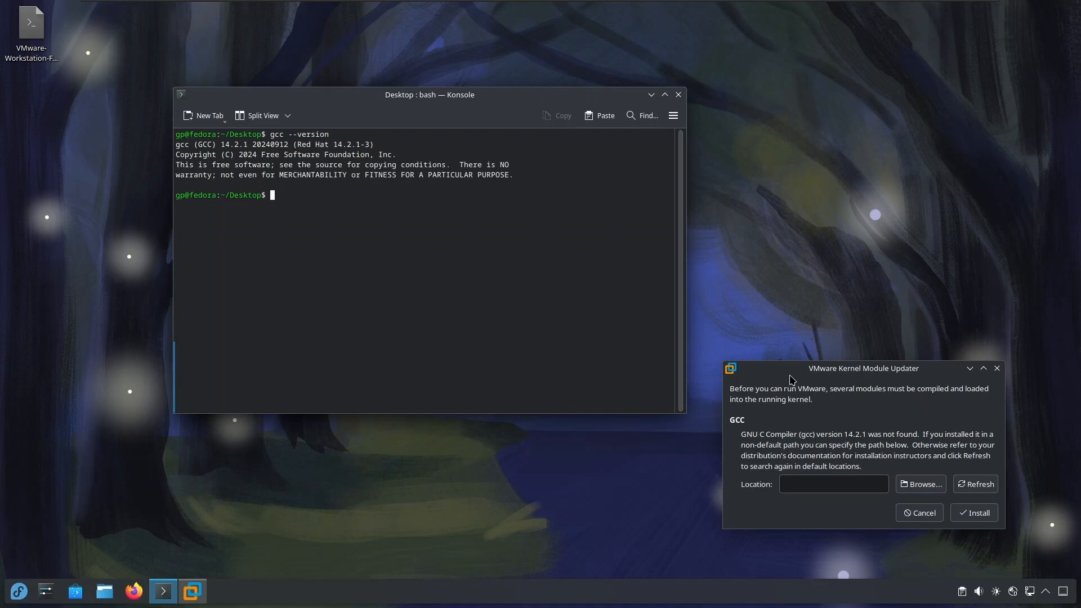
Refresh the GCC search in the VMware Kernel Module Updater and close the dialog.
drag(791, 379, 236, 209)
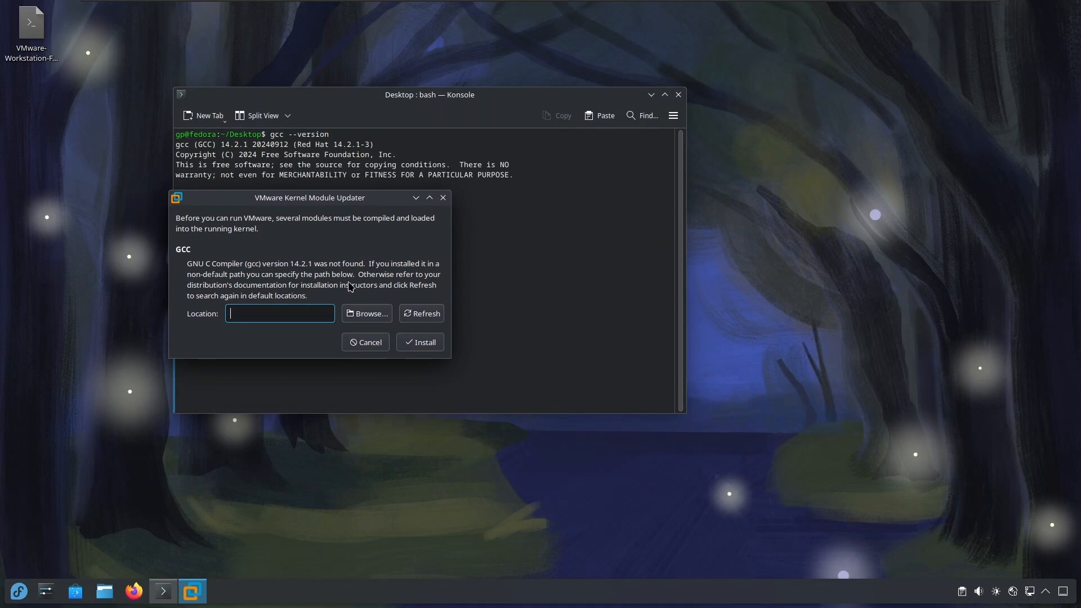
click(422, 314)
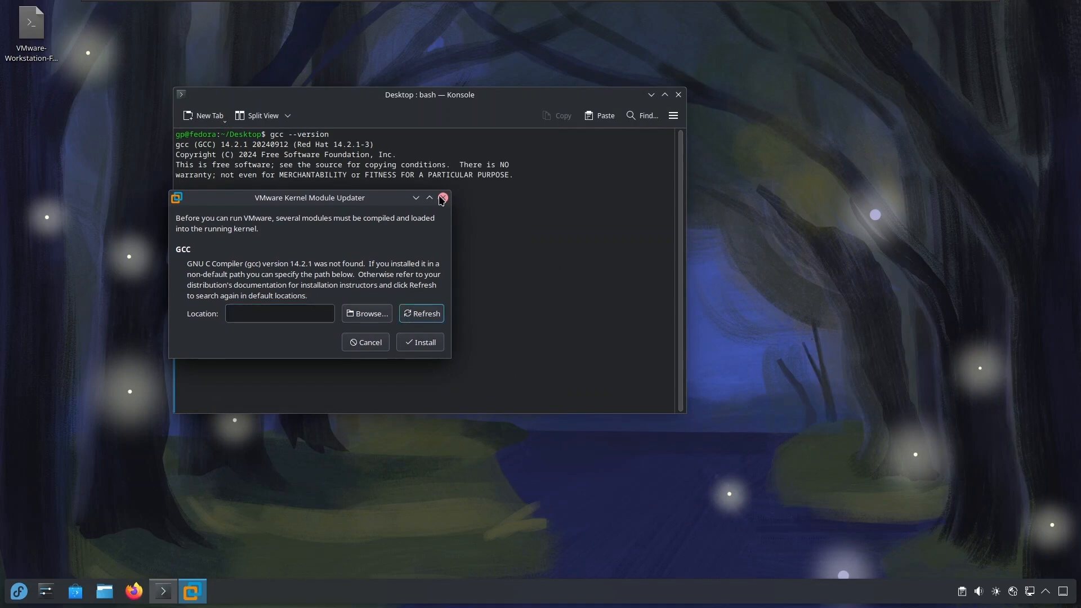
click(443, 198)
Search the applications for work, relaunch VMware Workstation, and move its Kernel Module Updater dialog clear of the terminal.
click(13, 600)
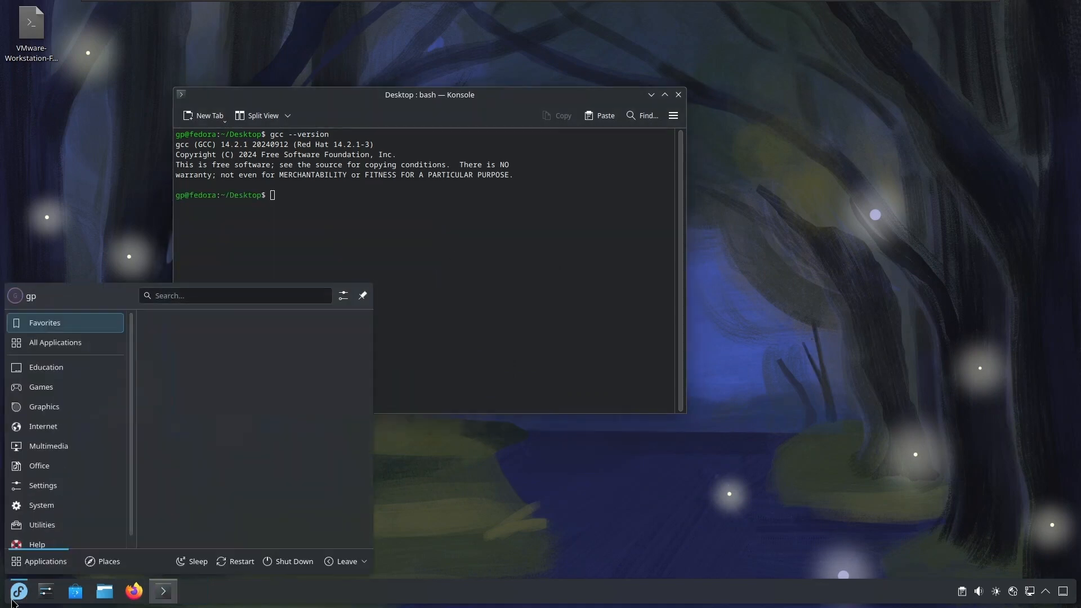
text(work)
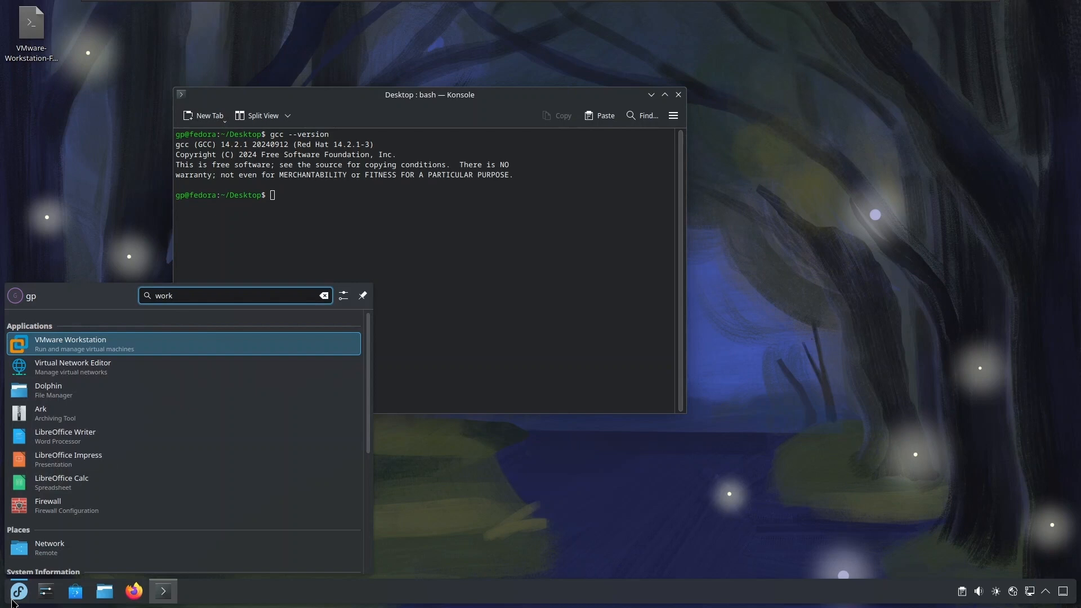
click(85, 343)
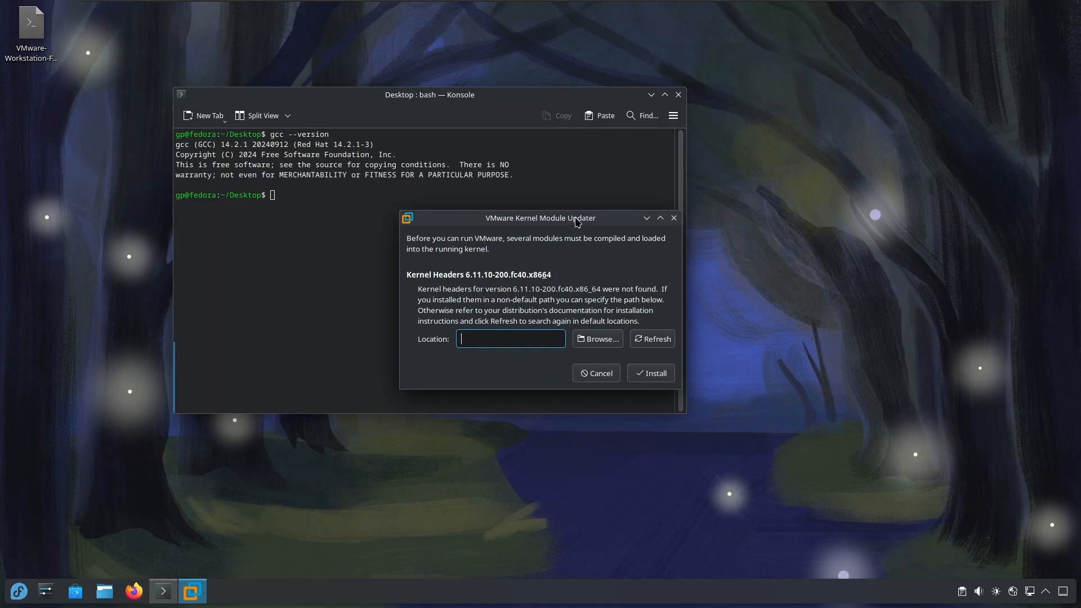
drag(577, 222, 903, 183)
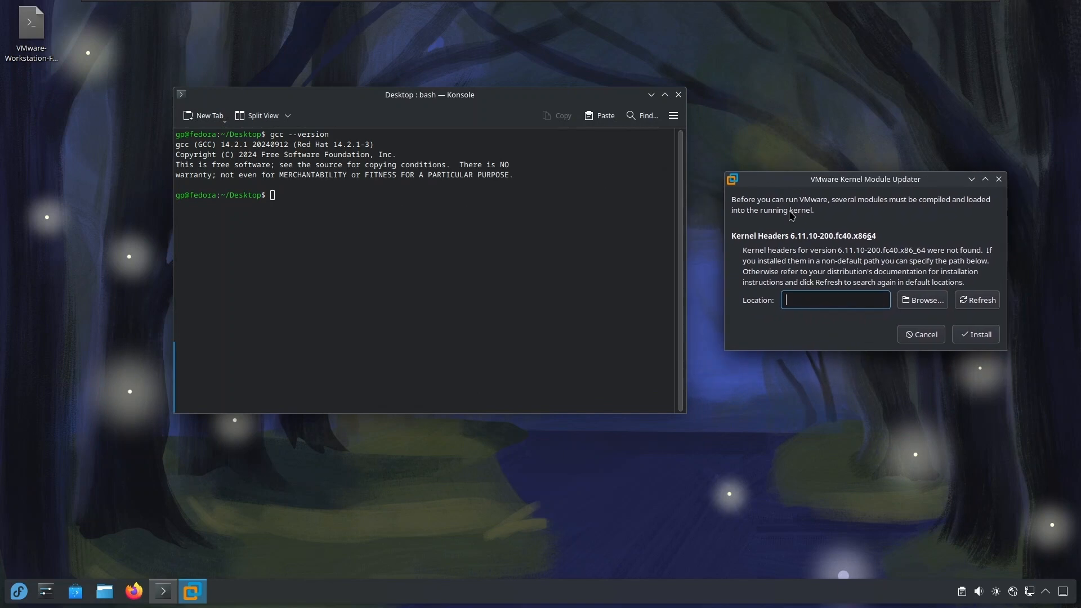
Run uname -a in Konsole to check the running kernel version.
drag(410, 215, 670, 215)
text(uname -a)
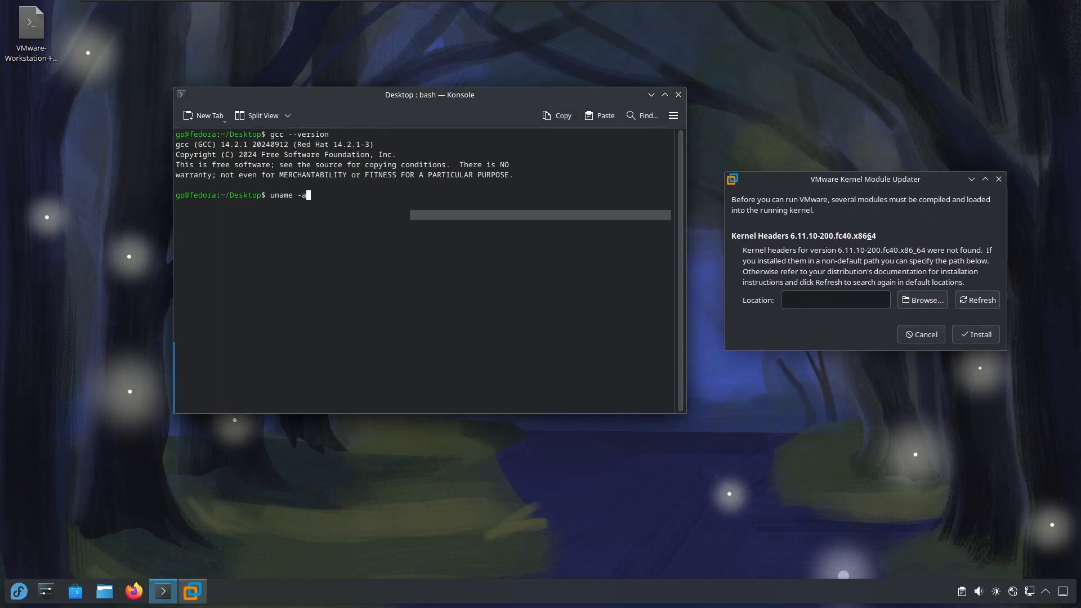
key(Return)
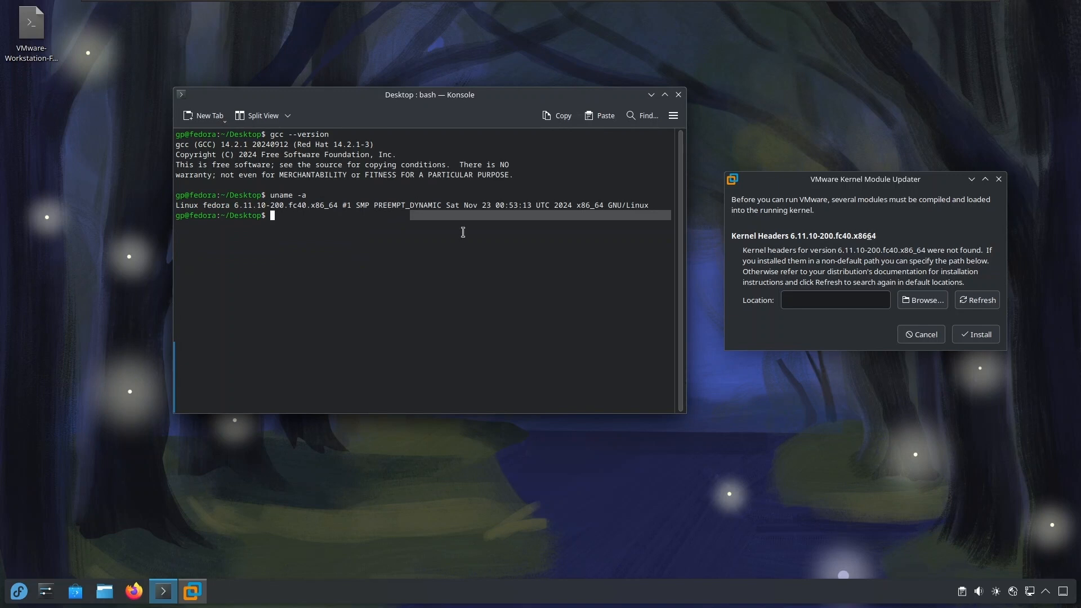
Browse /usr/src/kernels for the kernel headers location, and close the Kernel Module Updater without choosing a path.
click(923, 300)
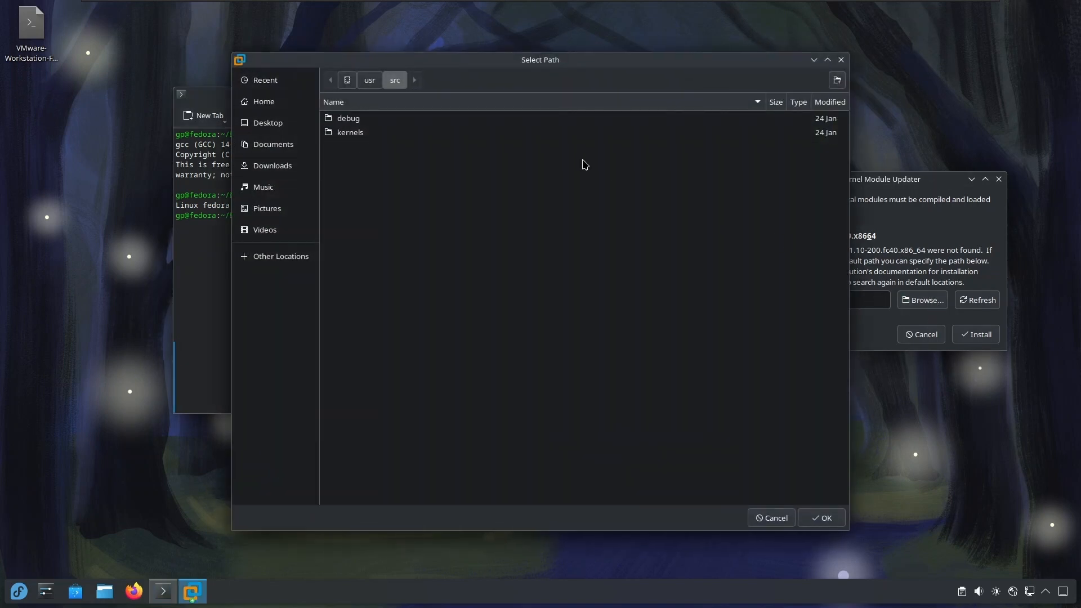
double_click(372, 133)
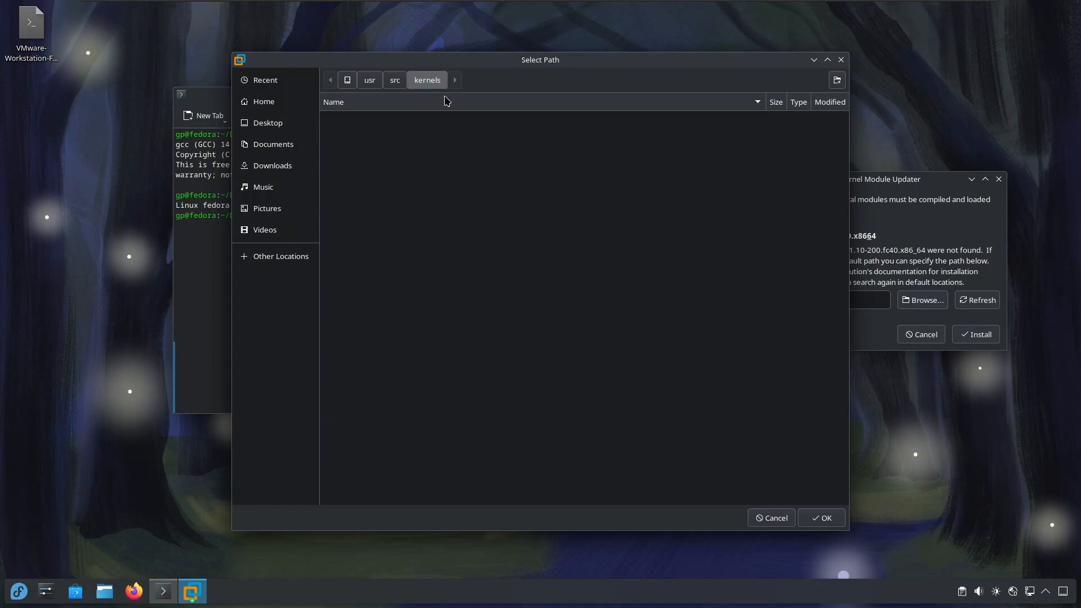
click(841, 60)
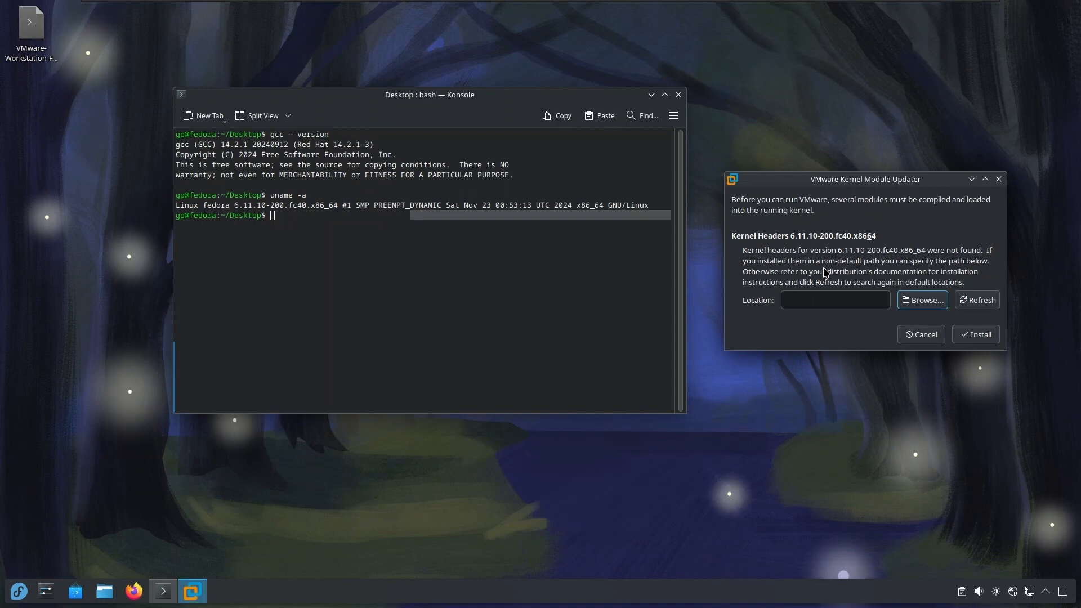
click(999, 179)
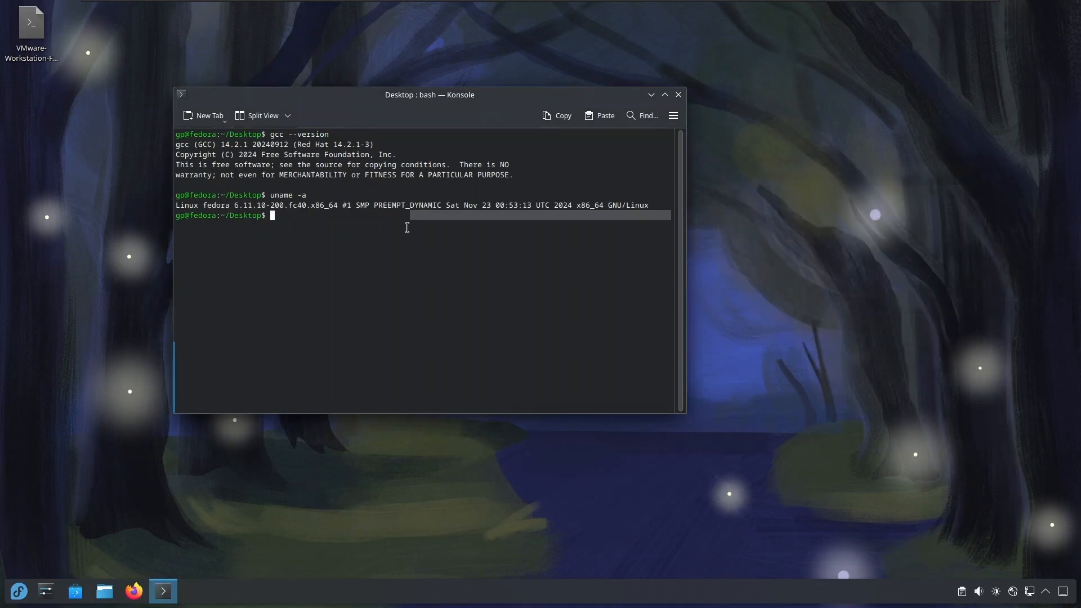
Clear the terminal and, in Firefox, search Fedora Docs for vmware to open the article "VMware – what is it and how use it?".
text(clear)
key(Return)
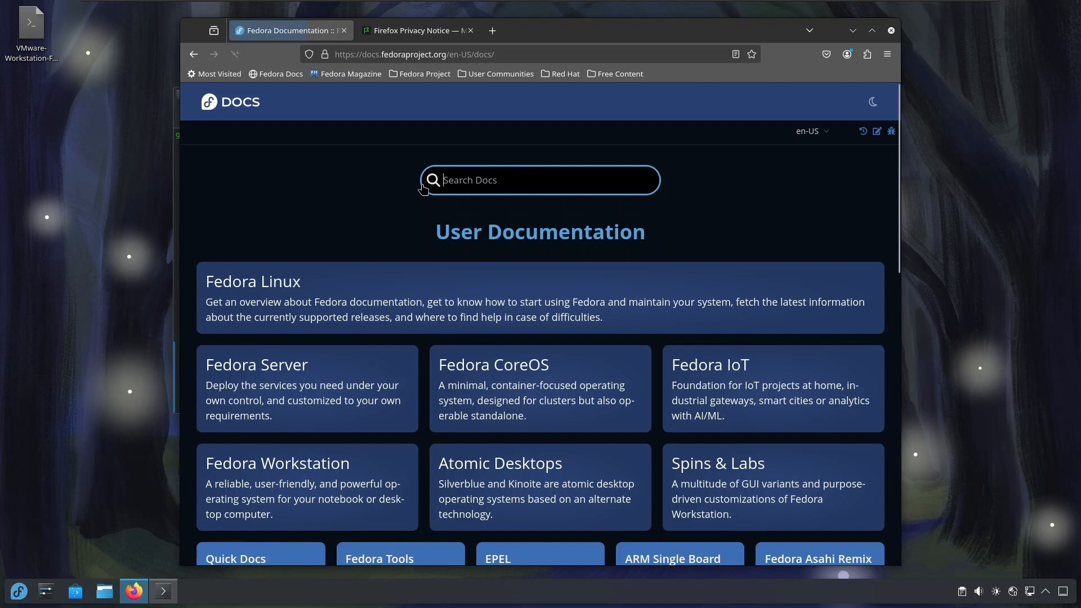
text(vmware)
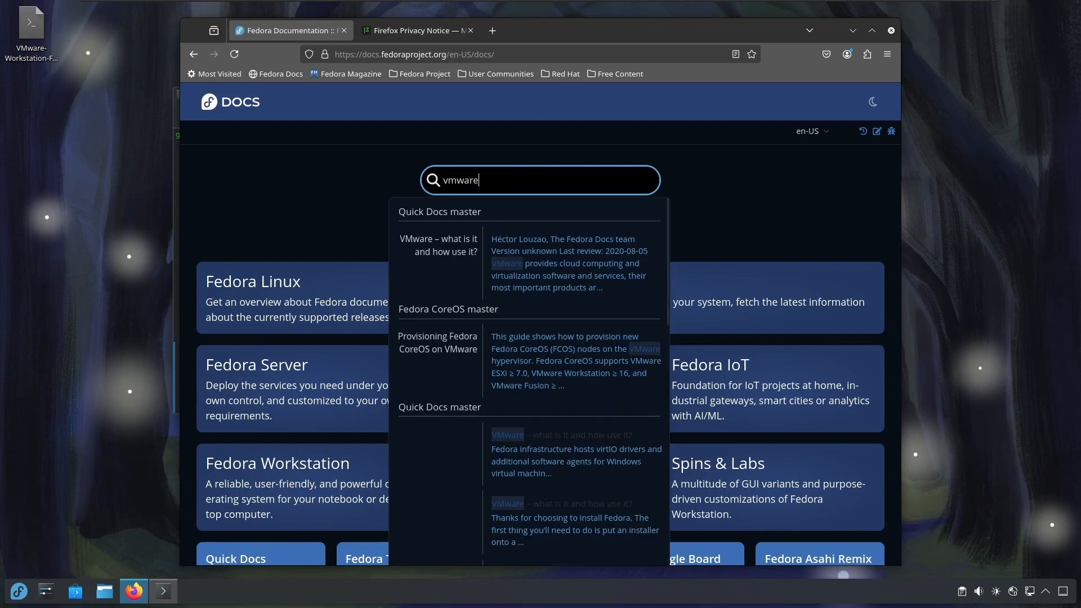
click(556, 254)
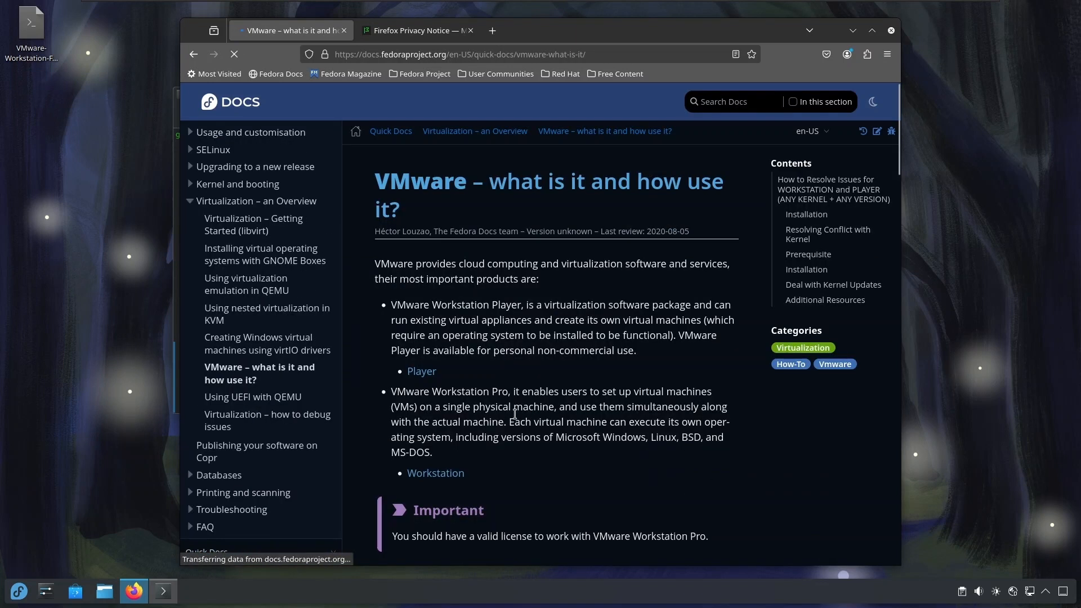
Copy the dnf install command from the article's Prerequisite section and minimize the browser.
scroll(514, 414, down, 8)
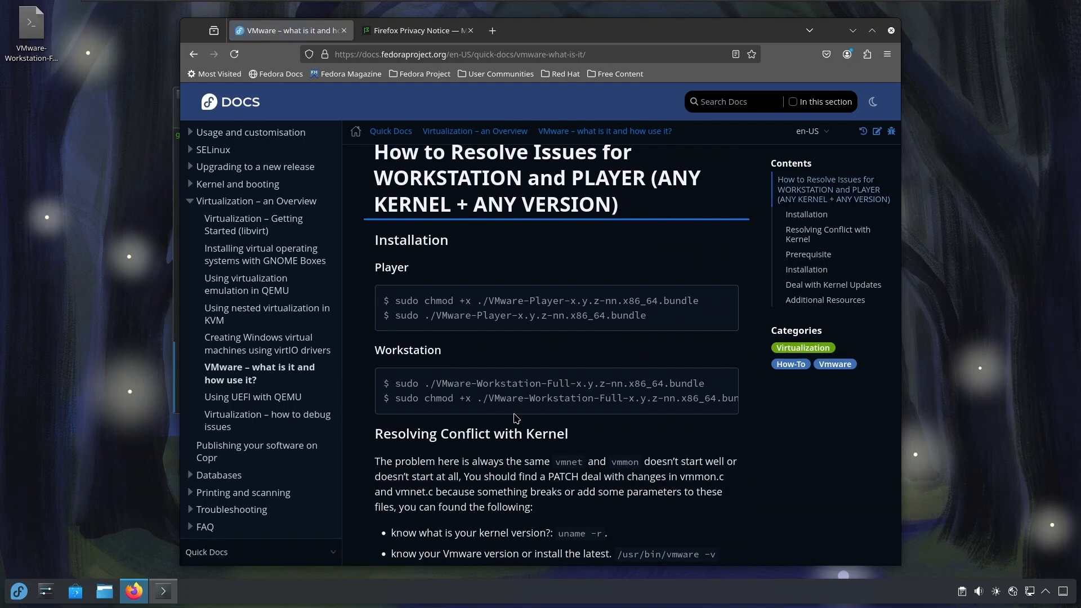
scroll(522, 378, down, 4)
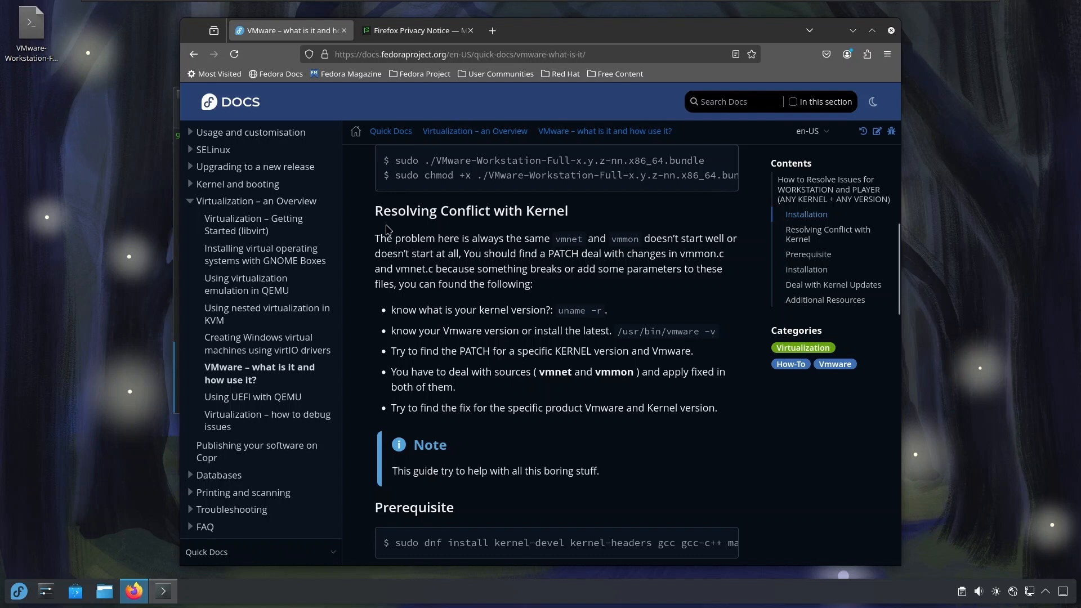
scroll(485, 308, down, 1)
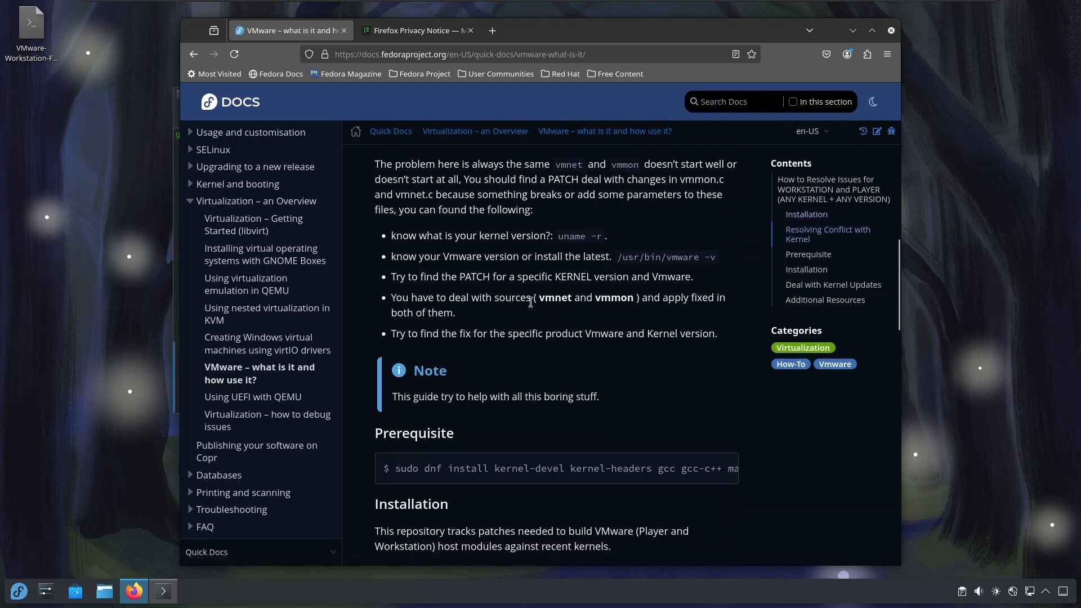
scroll(492, 362, down, 1)
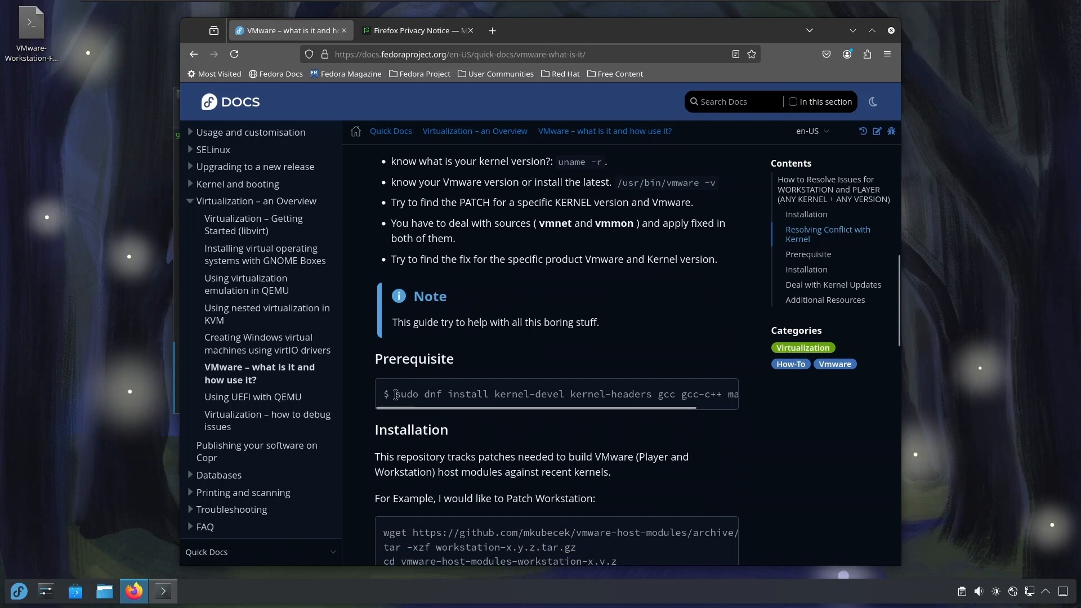
drag(394, 394, 740, 404)
right_click(737, 401)
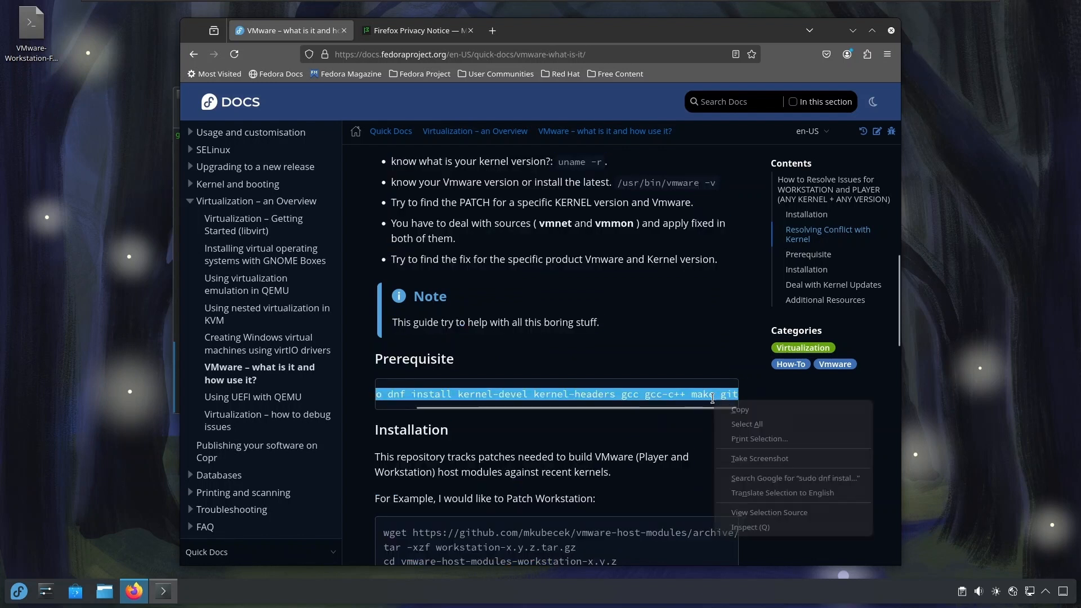
click(739, 409)
click(852, 30)
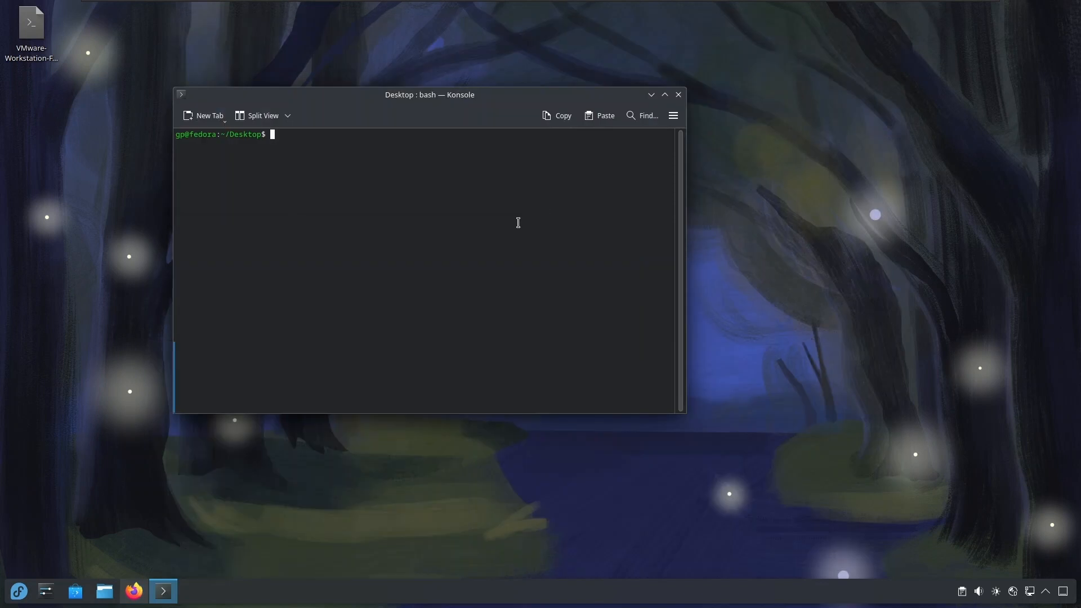
Run sudo dnf install kernel-devel kernel-headers gcc gcc-c++ make git in Konsole, authenticating with the sudo password and answering y, and clear the terminal.
right_click(399, 204)
click(461, 243)
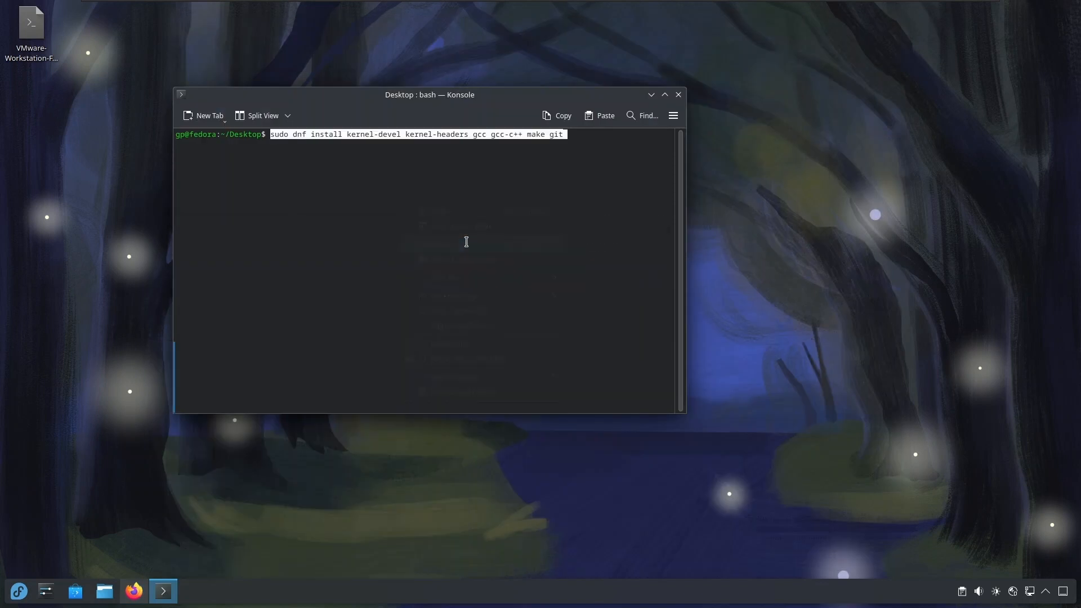
key(Return)
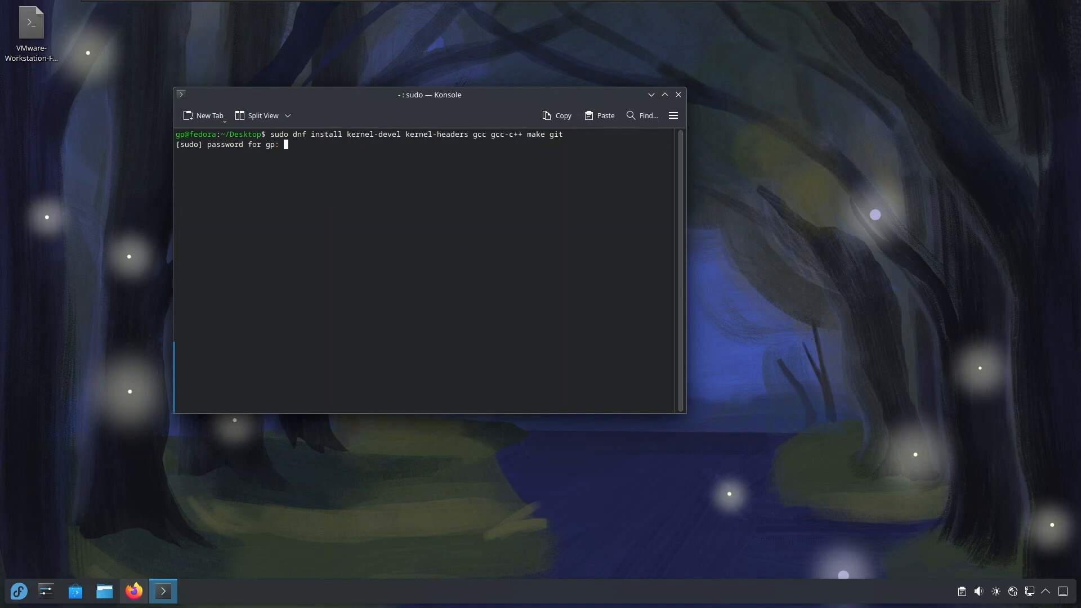
key(Return)
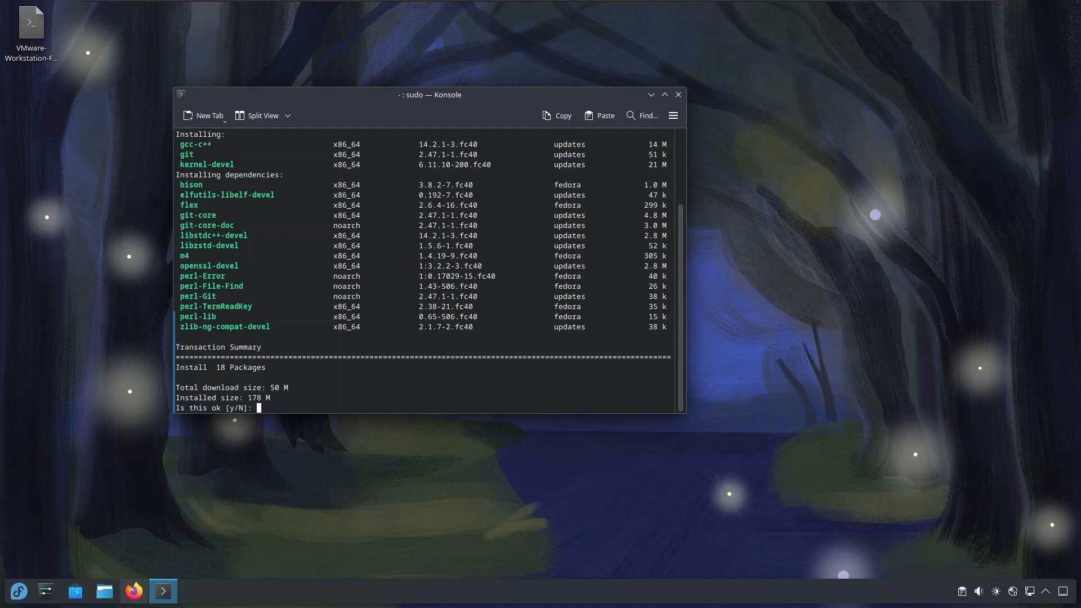
text(y)
key(Return)
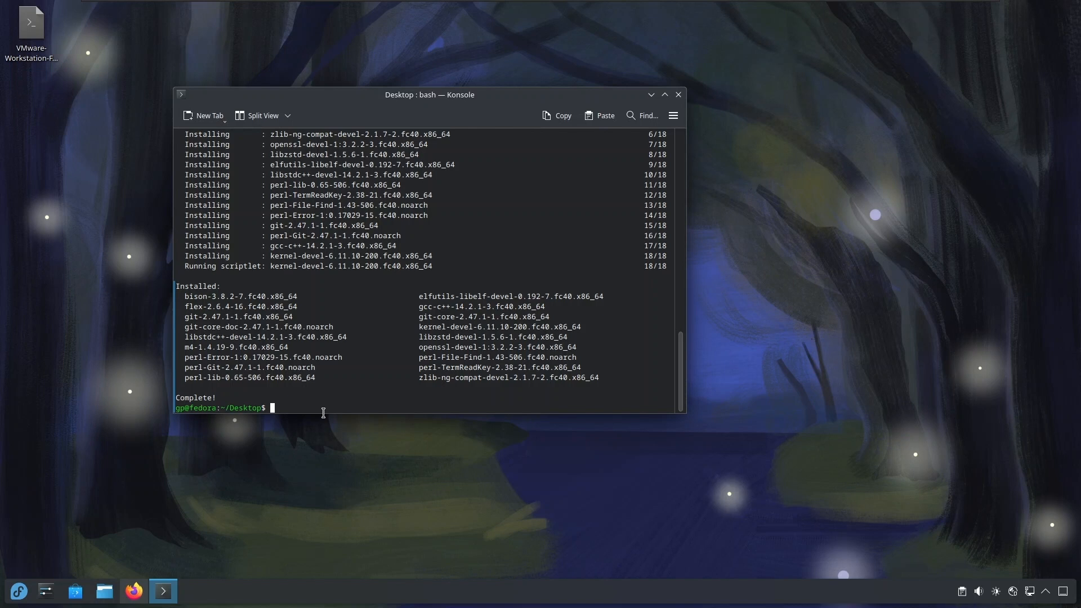
text(clear)
key(Return)
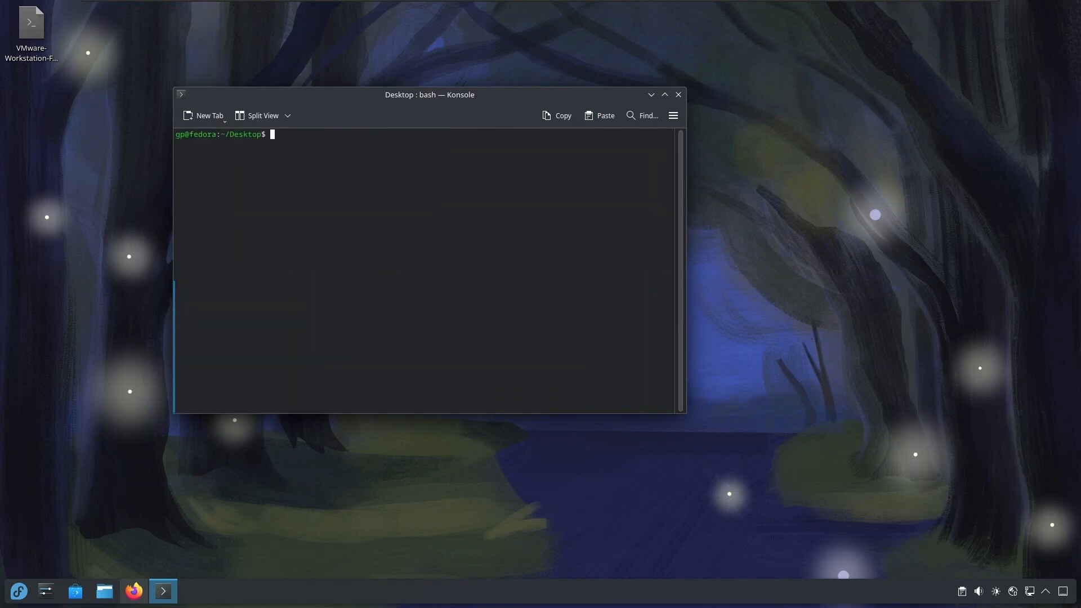
Search the applications for vmwa and launch VMware Workstation.
click(16, 601)
text(w)
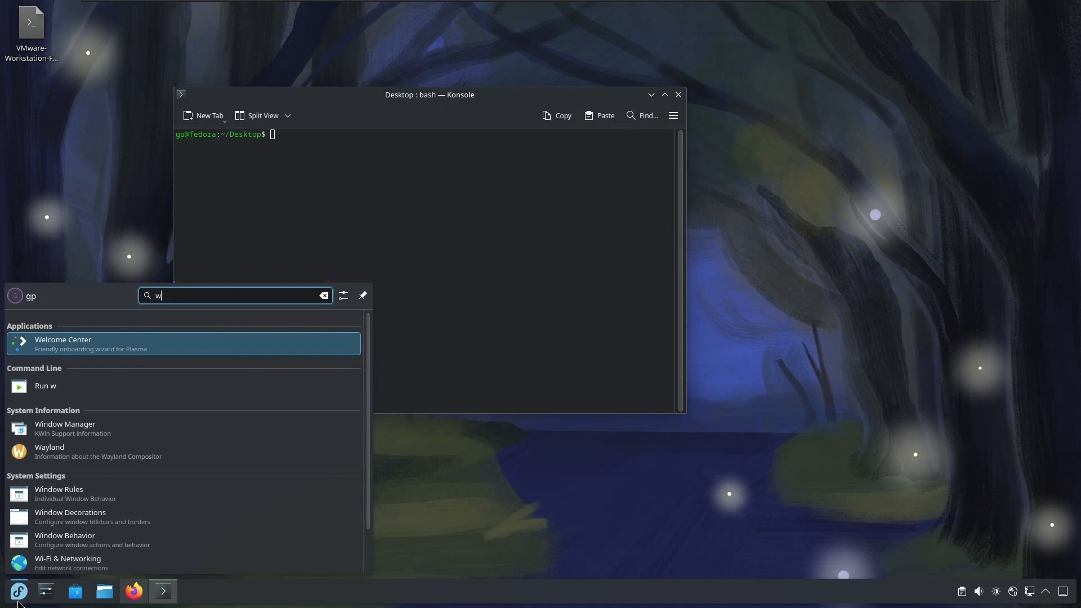
key(BackSpace)
text(vmwa)
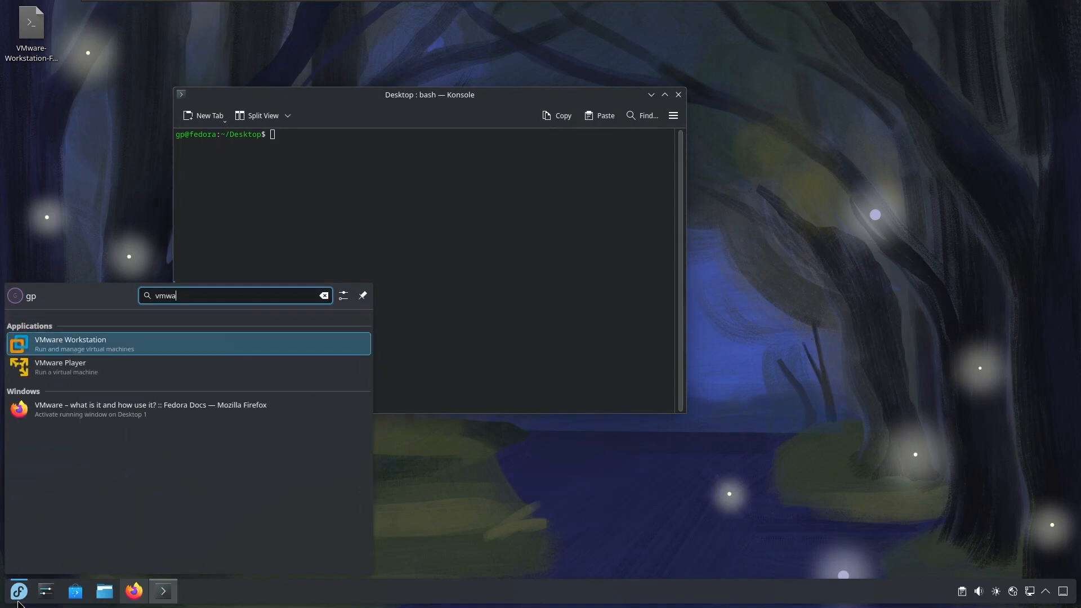
click(77, 347)
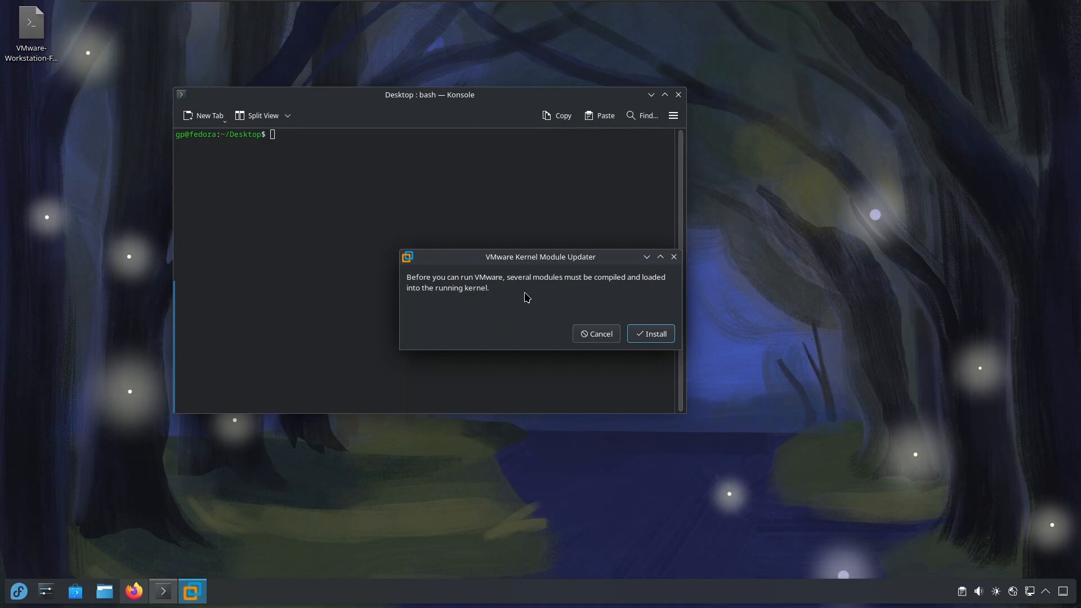
Compile and install the kernel modules with the VMware Kernel Module Updater, authenticating with the account password.
click(660, 336)
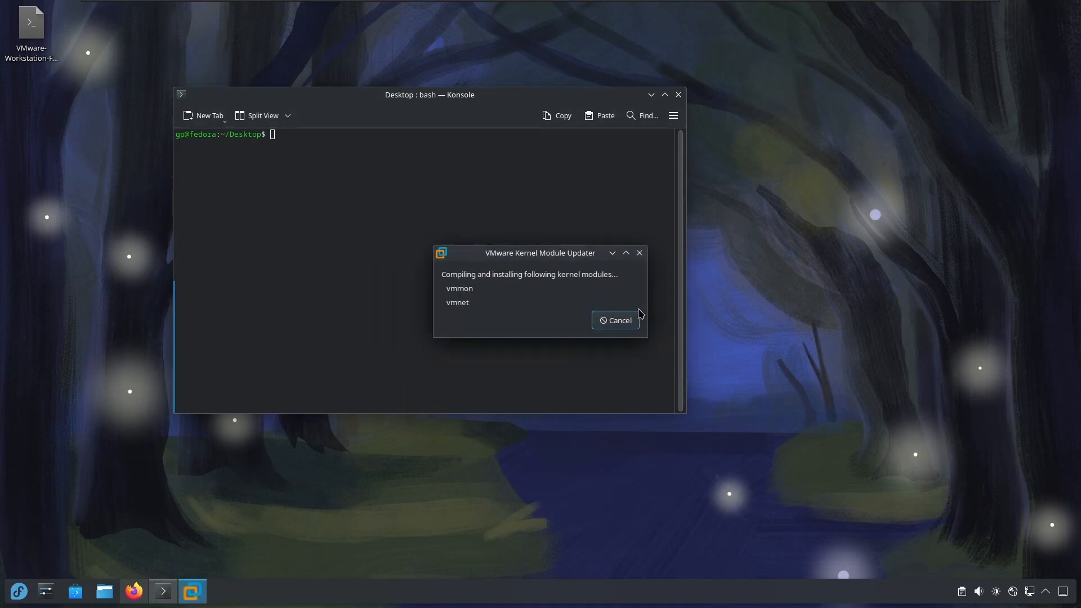
text(••••••••••)
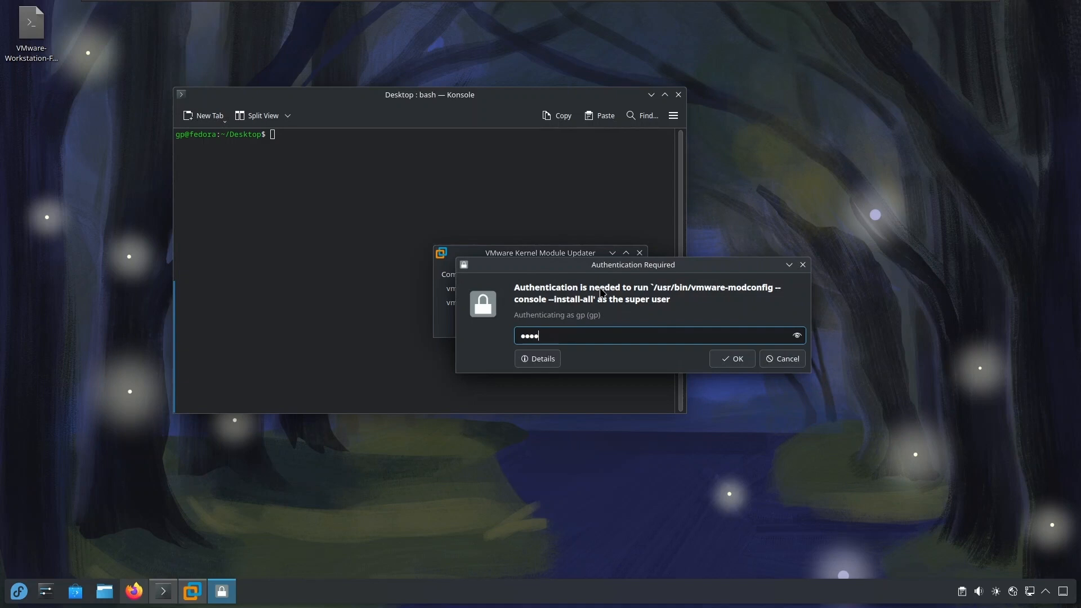
key(Return)
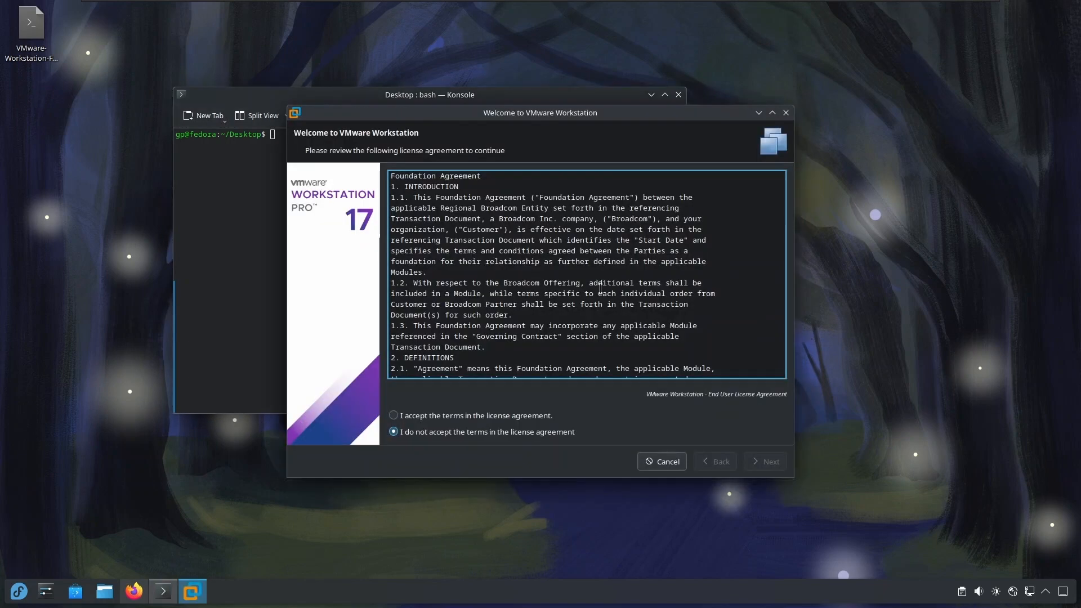
Accept the license agreements for VMware Workstation and the VMware OVF Tool component.
click(508, 418)
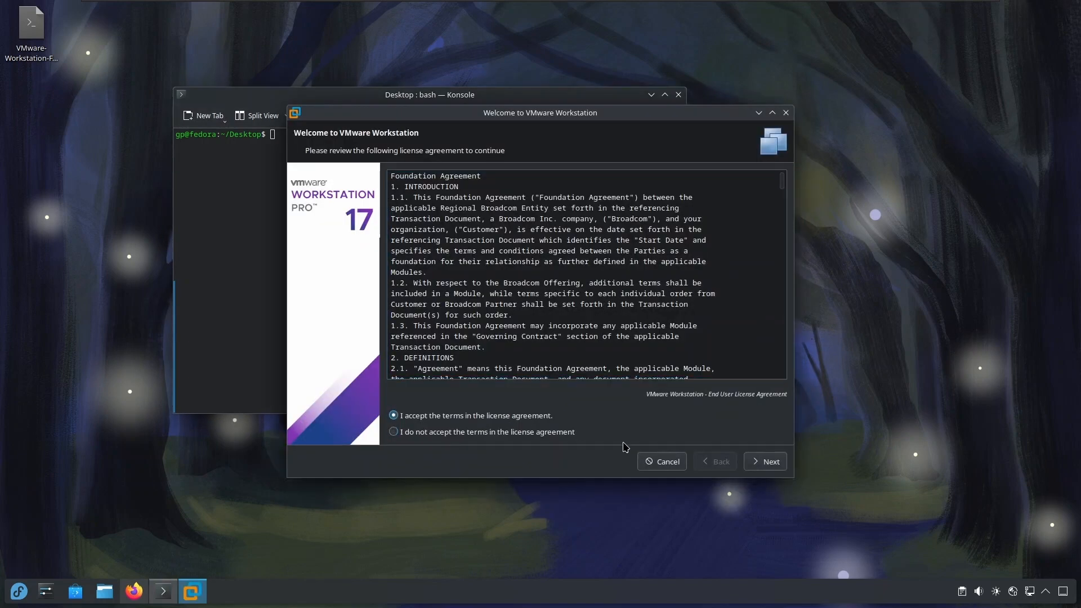
click(754, 469)
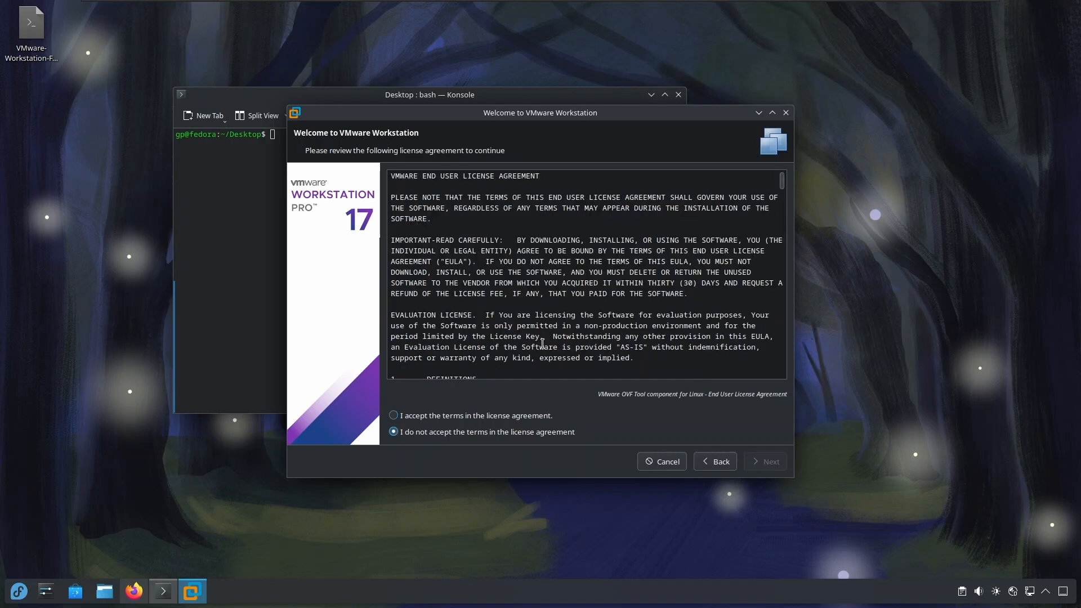
click(491, 417)
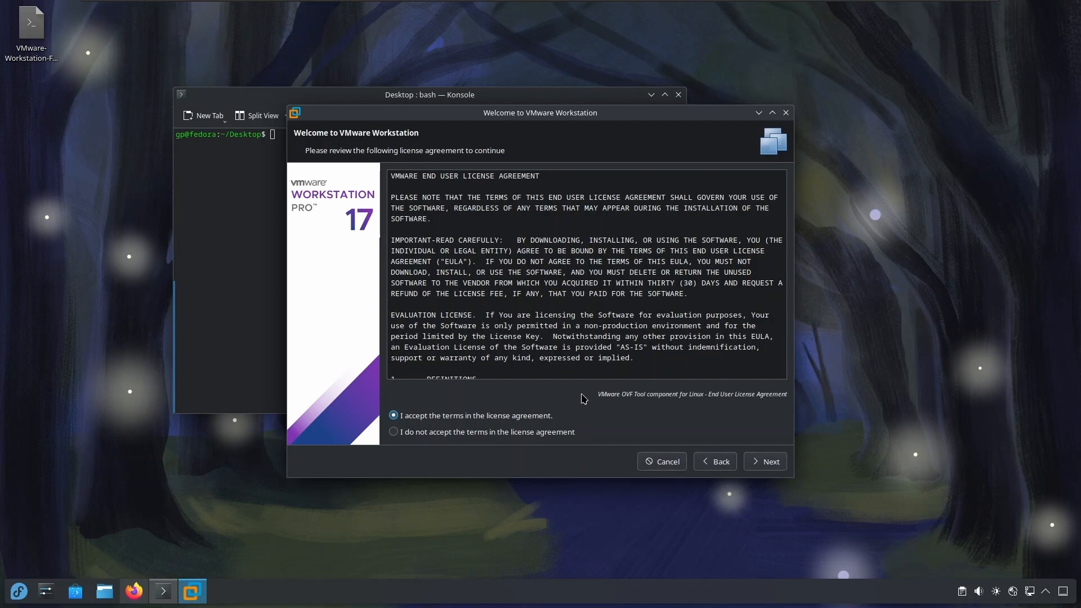
click(765, 463)
Choose No for product update checks on startup and for joining the Customer Experience Improvement Program.
click(397, 320)
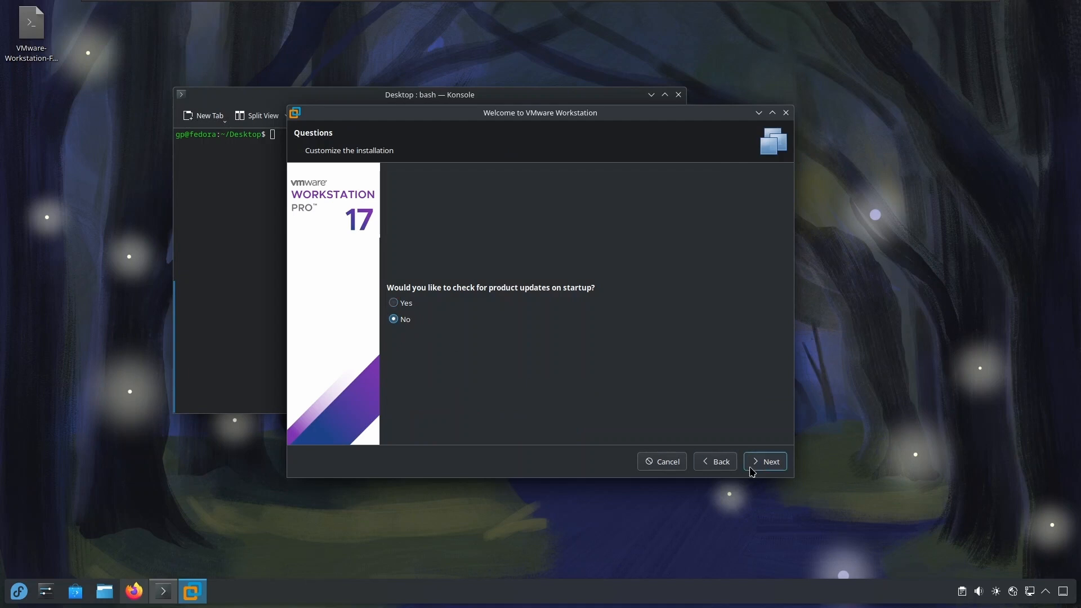
click(770, 469)
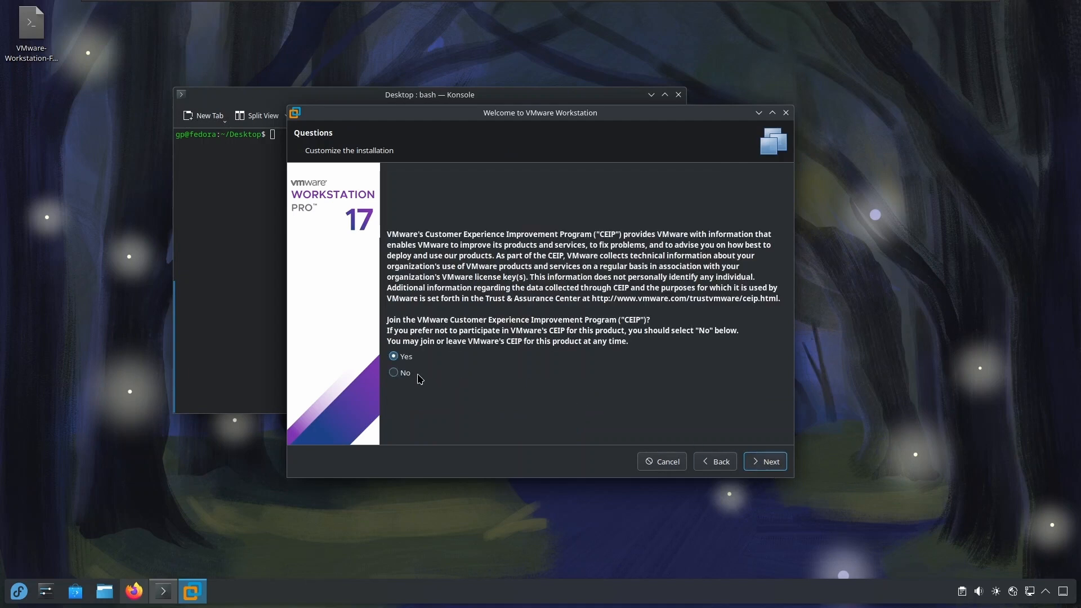
click(403, 374)
click(768, 462)
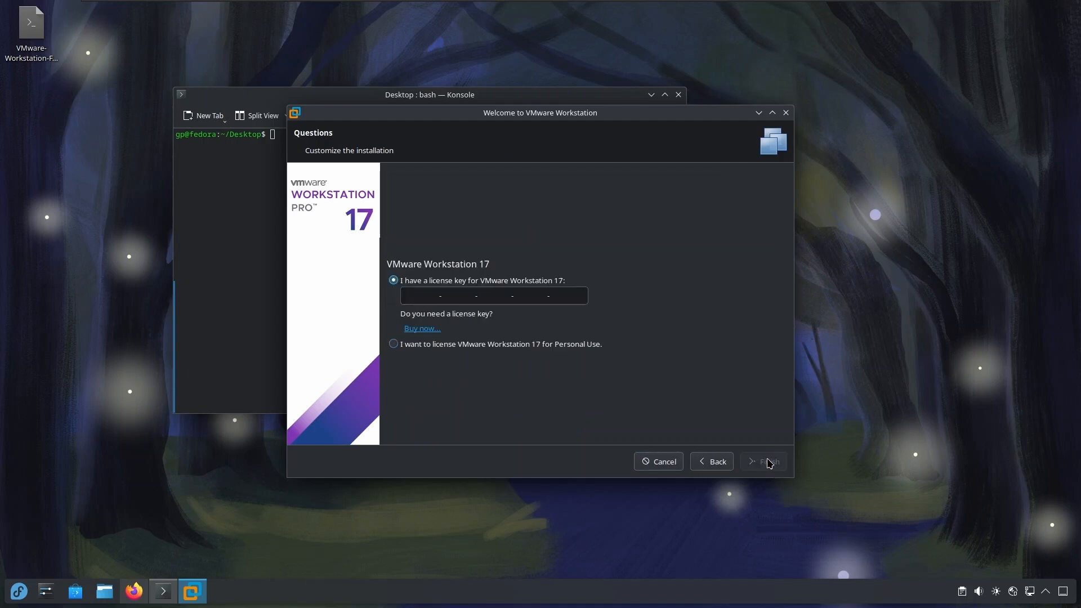
License VMware Workstation 17 for Personal Use, finish the setup with the account password, and maximize the main window.
click(394, 345)
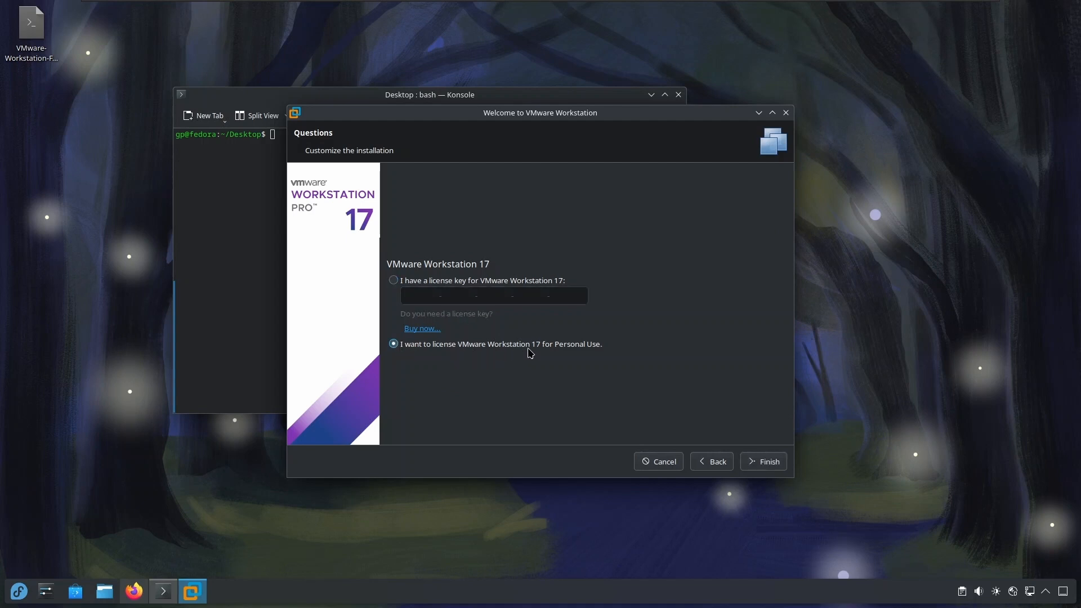
click(763, 461)
text(••)
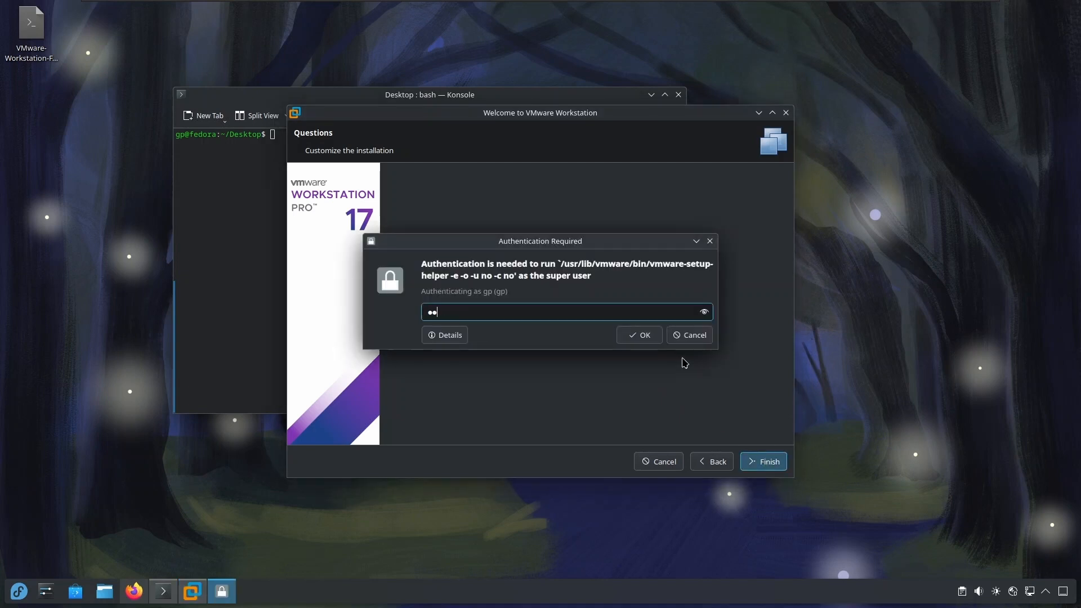
key(Return)
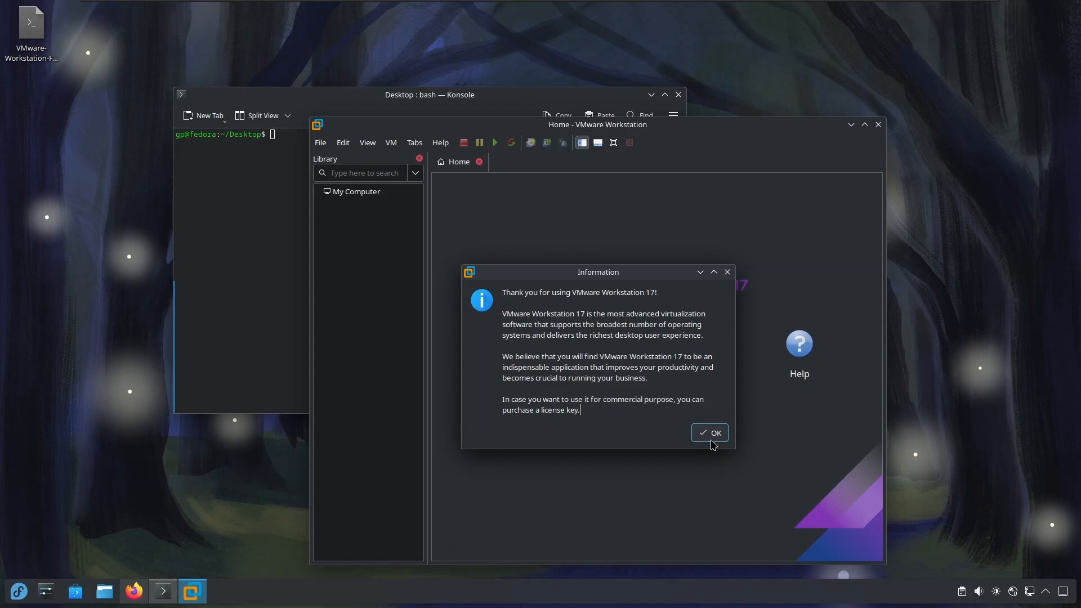
click(711, 433)
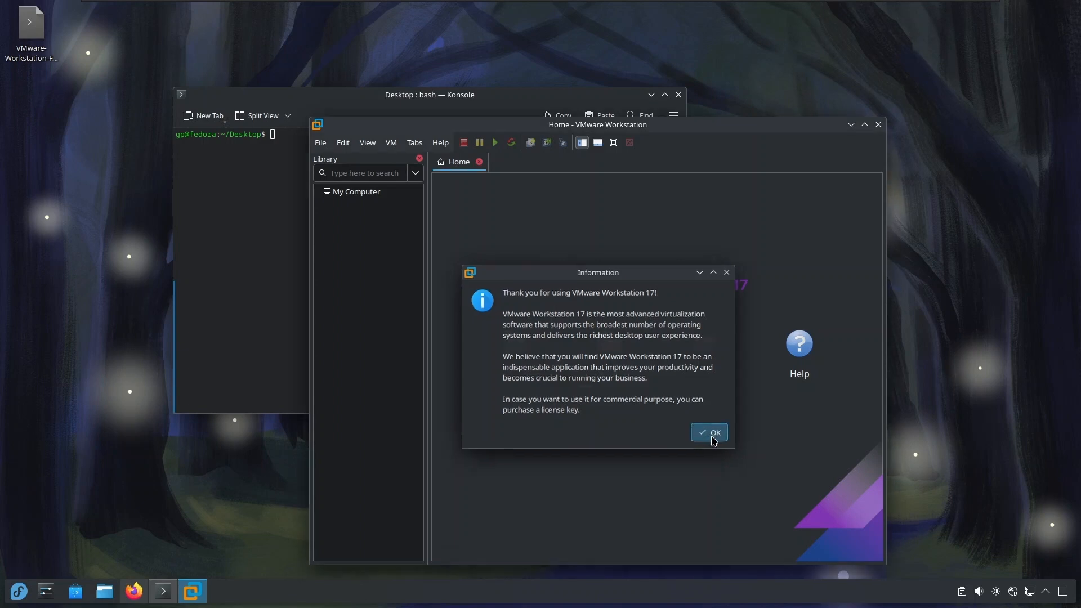
click(865, 124)
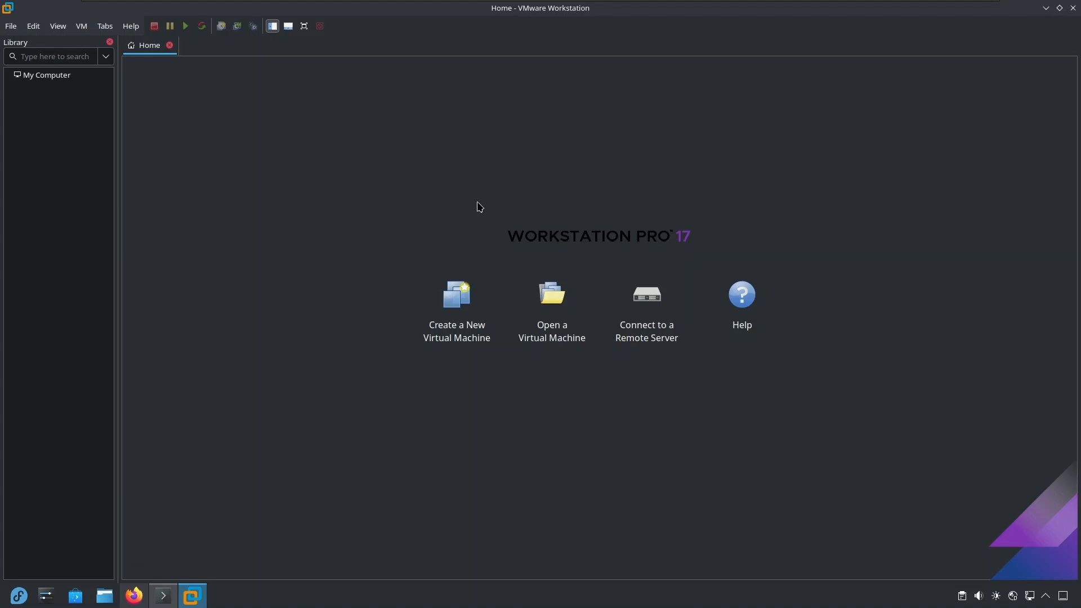
Check the license status and notes in the About VMware Workstation information, and close it.
click(131, 28)
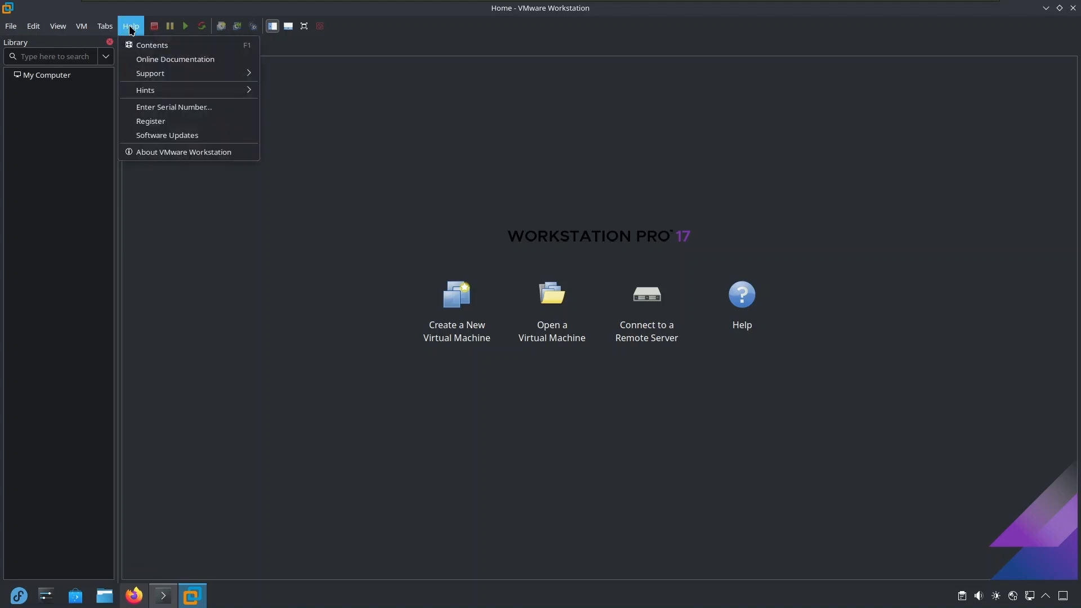
click(183, 153)
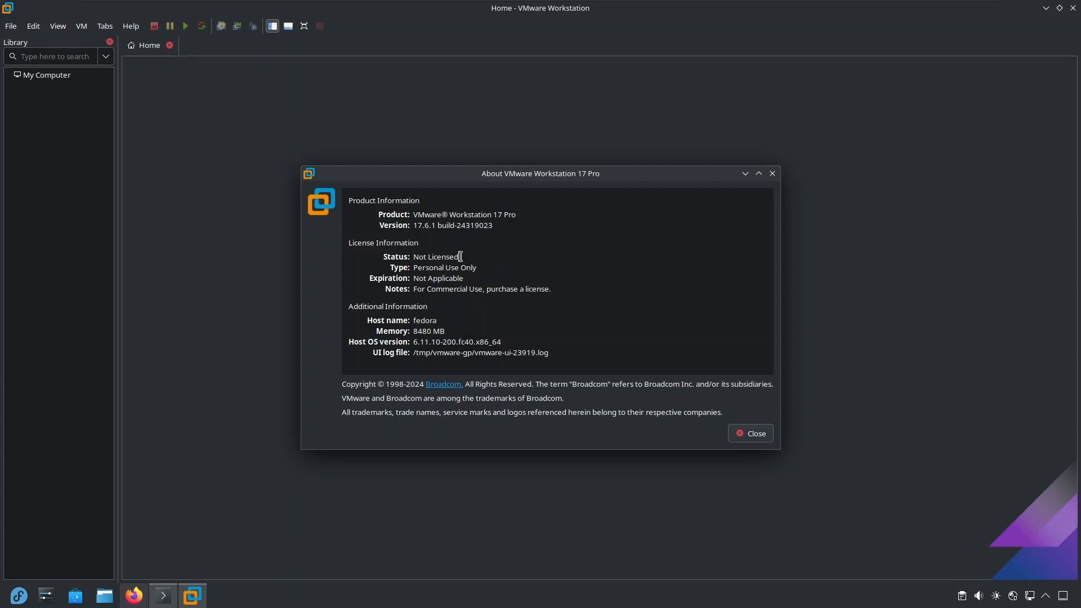
drag(460, 257, 404, 273)
click(425, 290)
click(762, 436)
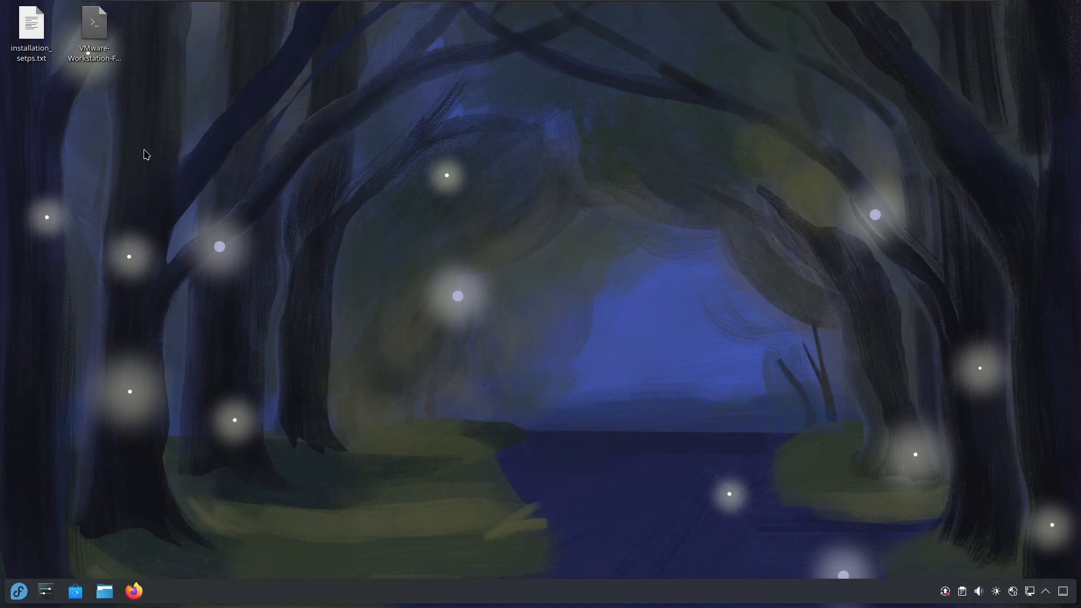
Create a new folder named Desktop on the desktop.
right_click(145, 150)
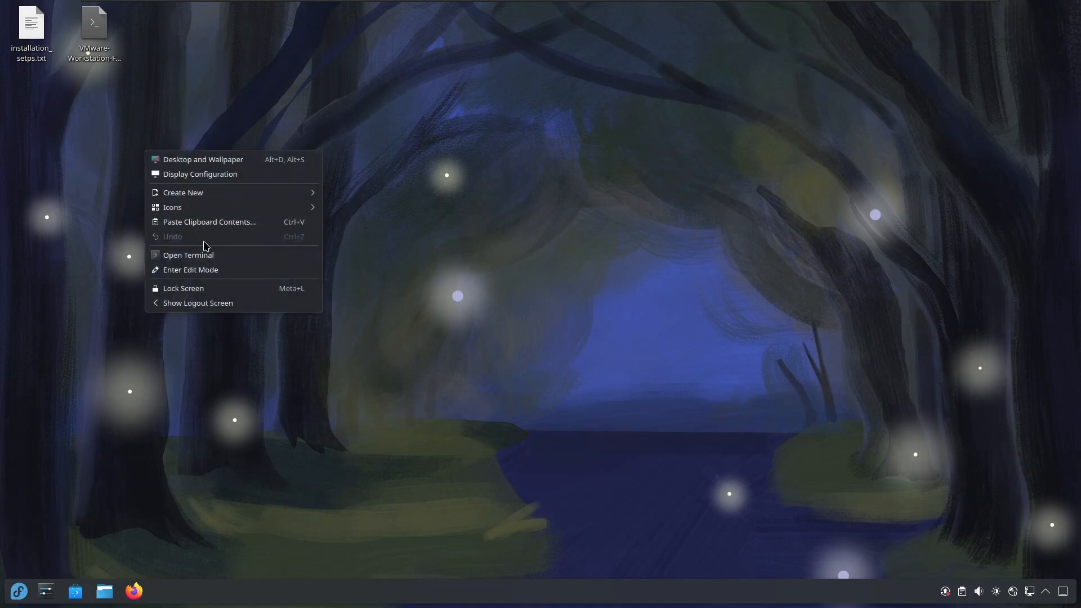
mouse_move(208, 194)
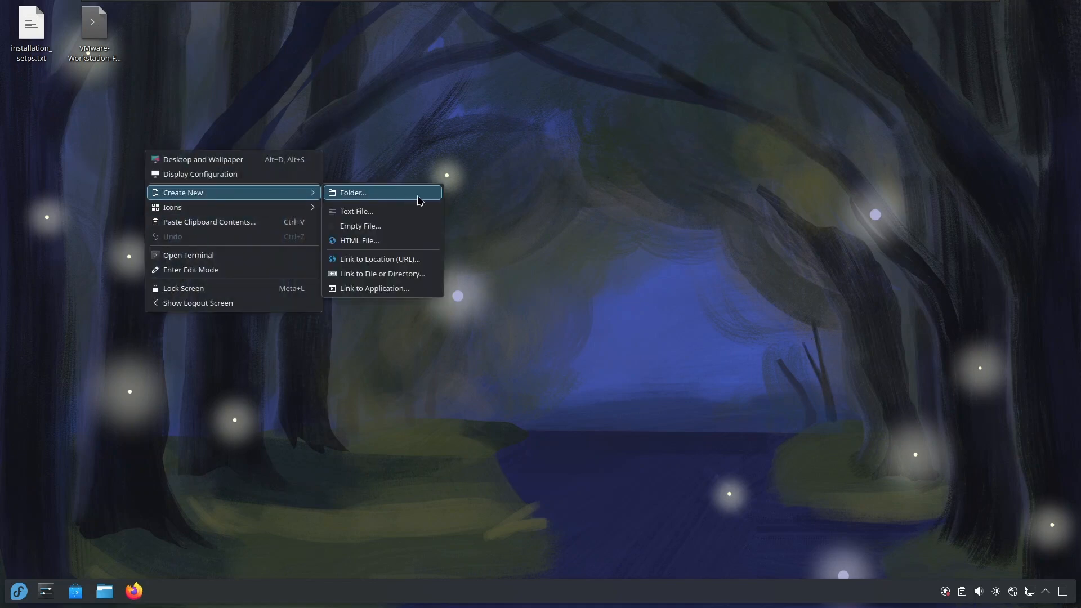
click(417, 194)
text(Desktop)
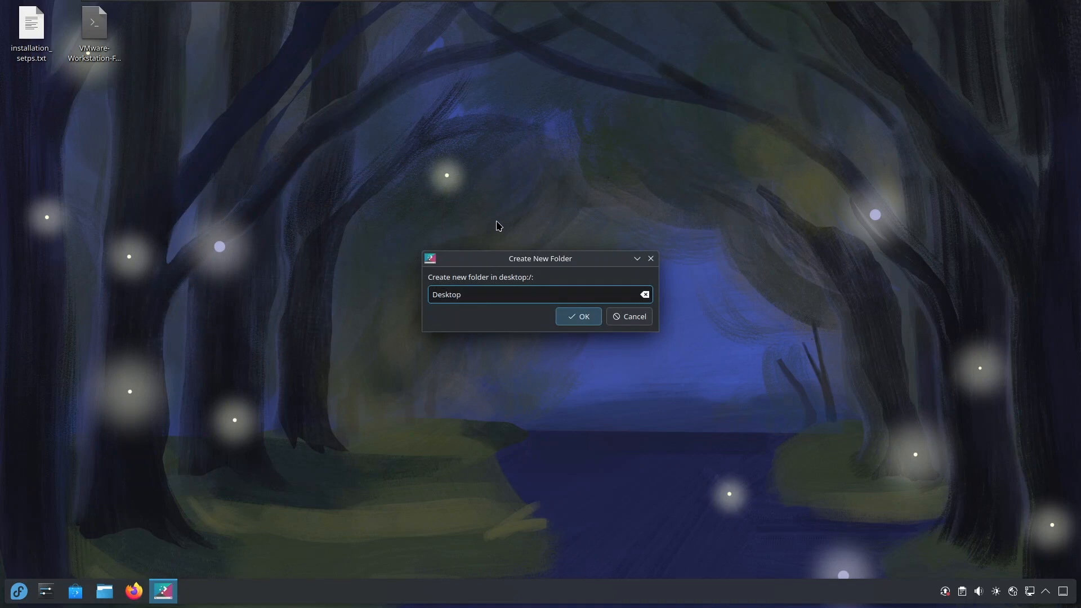
click(596, 315)
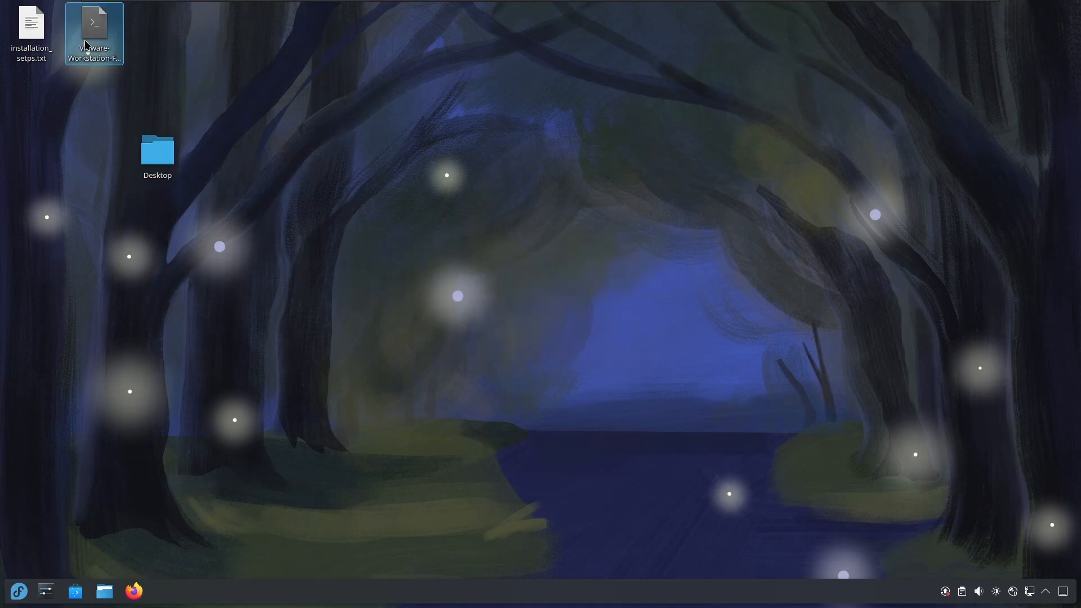
Move the VMware Workstation bundle and installation_setps.txt into the new Desktop folder, placing the folder beside the text file's spot.
mouse_move(91, 28)
mouse_down()
mouse_move(148, 162)
mouse_move(136, 71)
mouse_move(94, 34)
mouse_up()
click(161, 169)
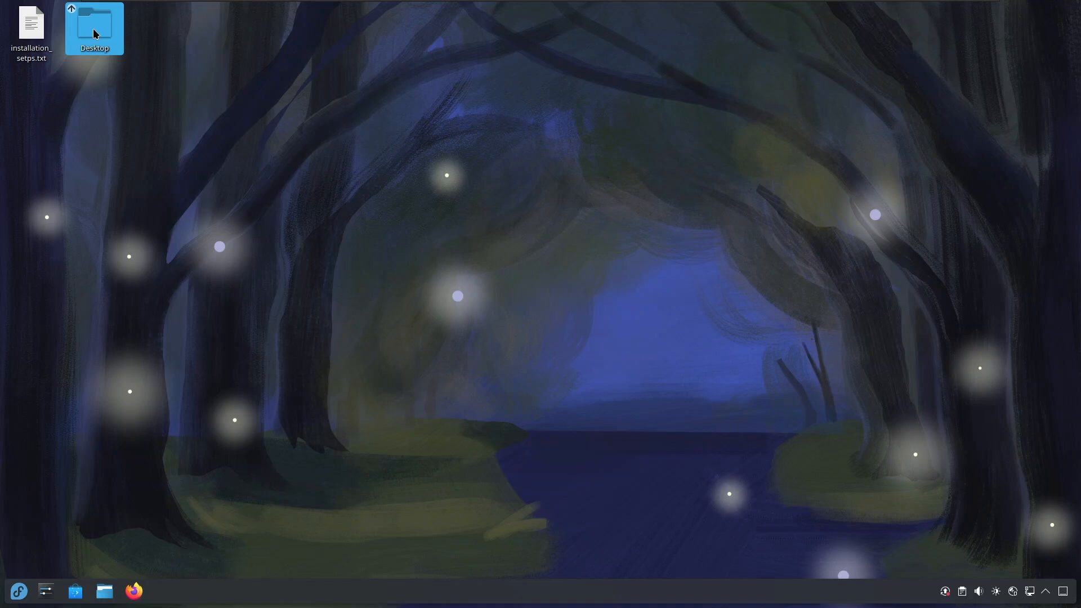
click(78, 148)
click(29, 33)
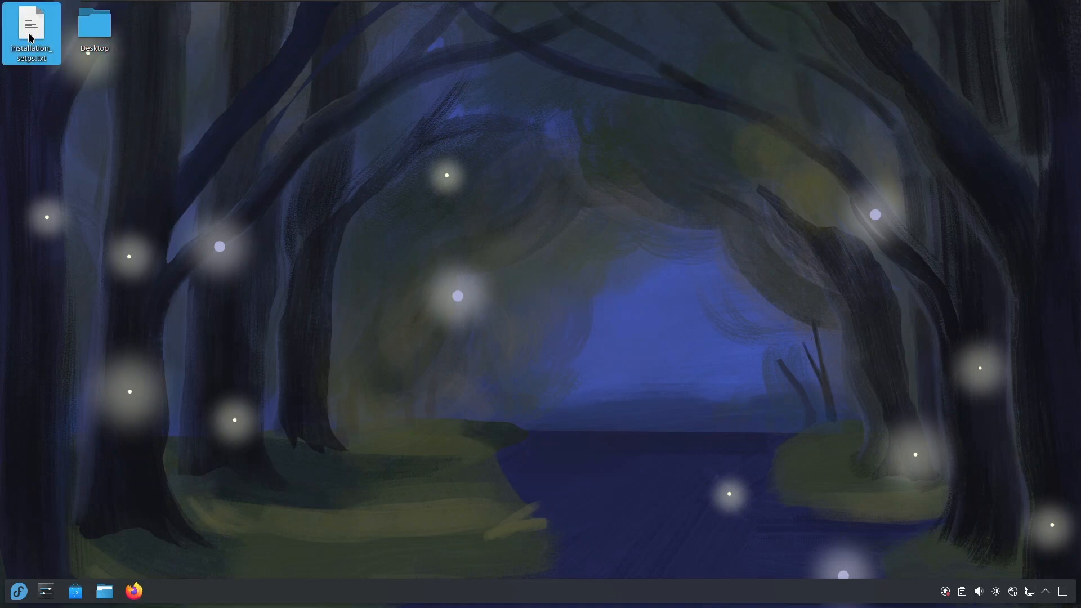
drag(28, 34, 95, 41)
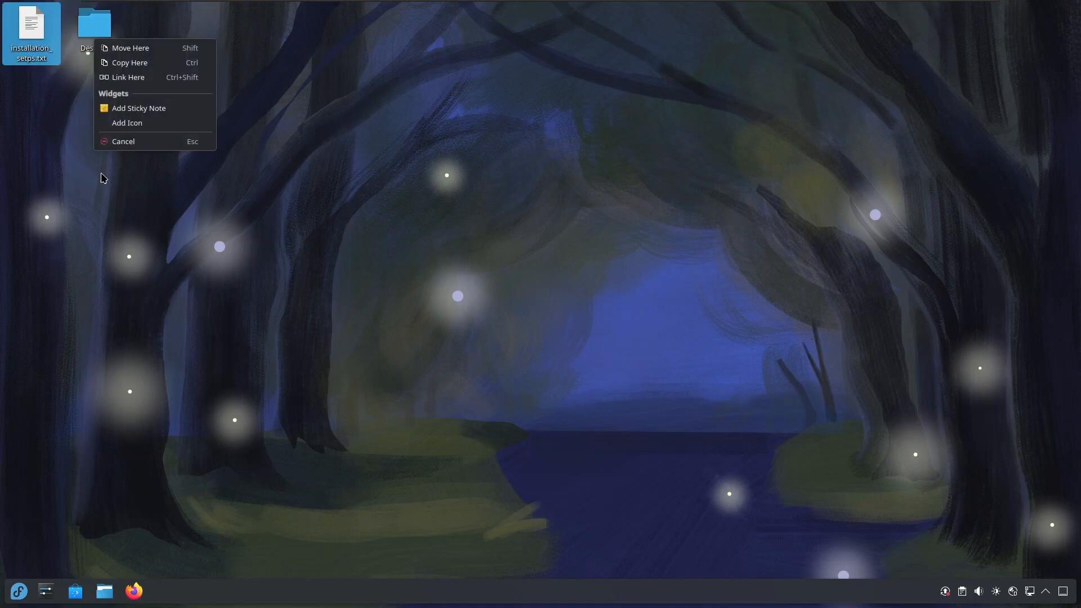
click(126, 49)
Create a text file named "Things to do after installing Fedora .txt" on the desktop and place it to the left of the Desktop folder.
right_click(117, 104)
mouse_move(157, 167)
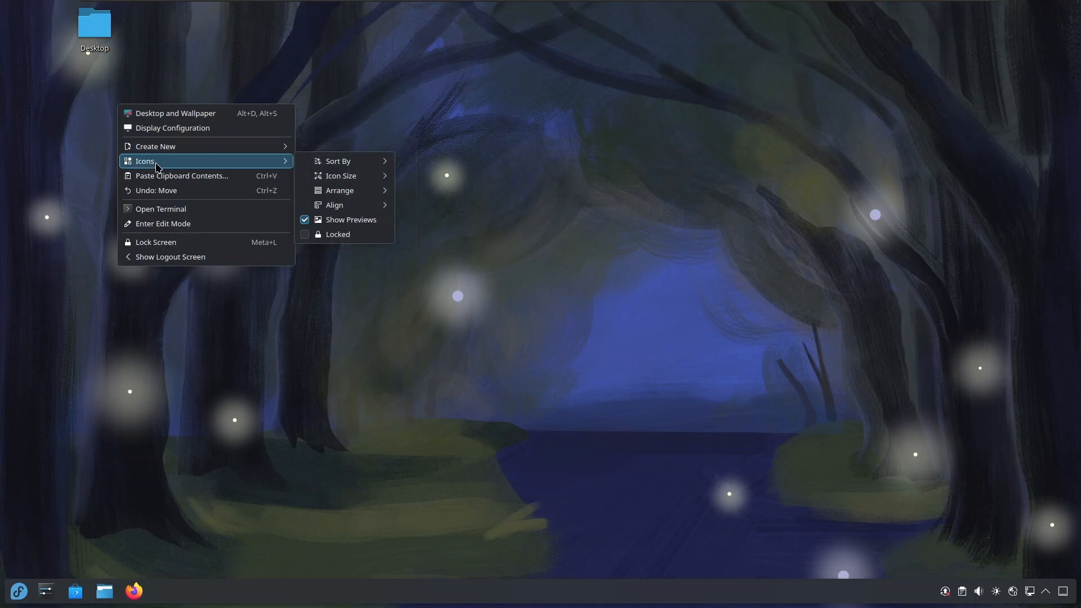
mouse_move(252, 151)
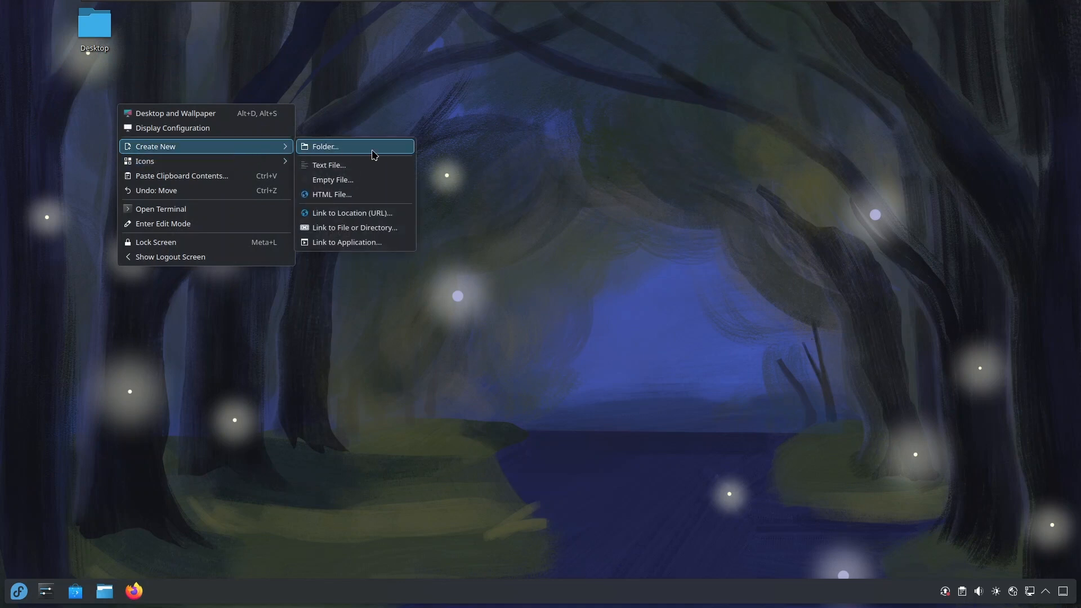
click(376, 164)
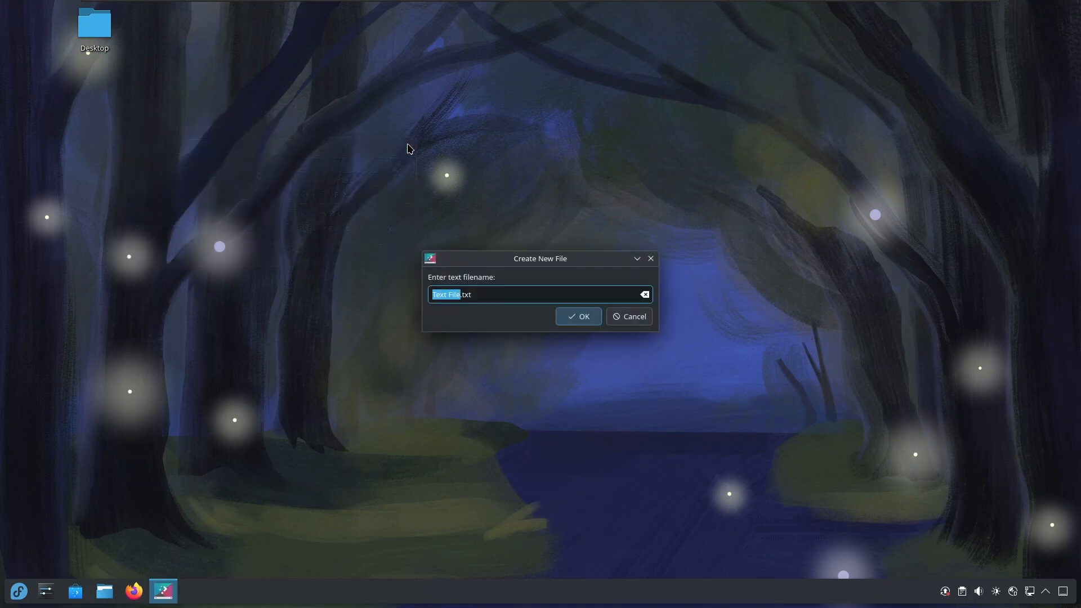
text(Things to do)
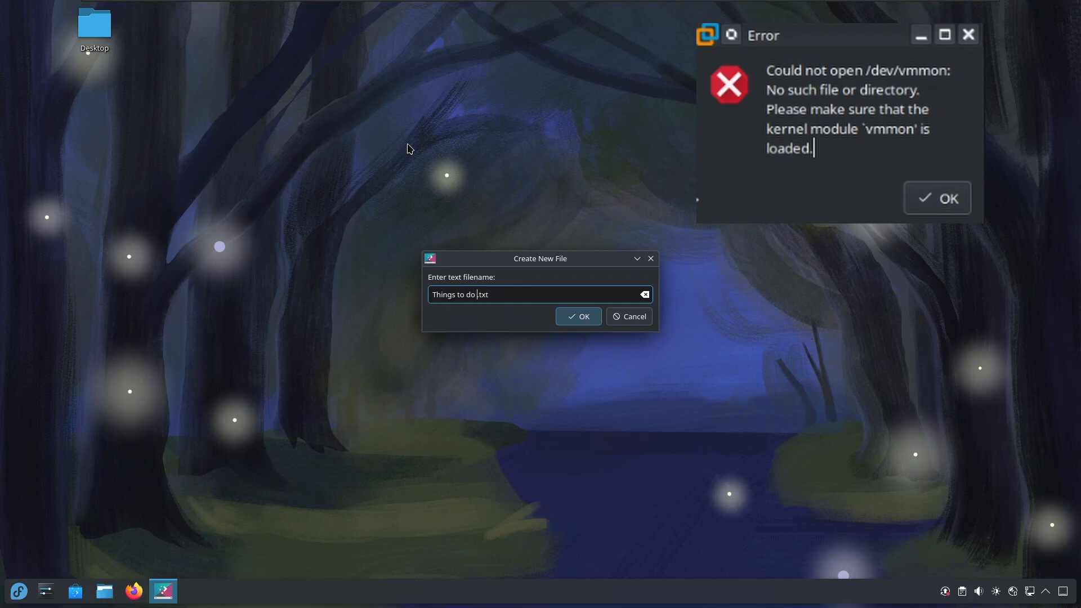
text( after installing Fedora)
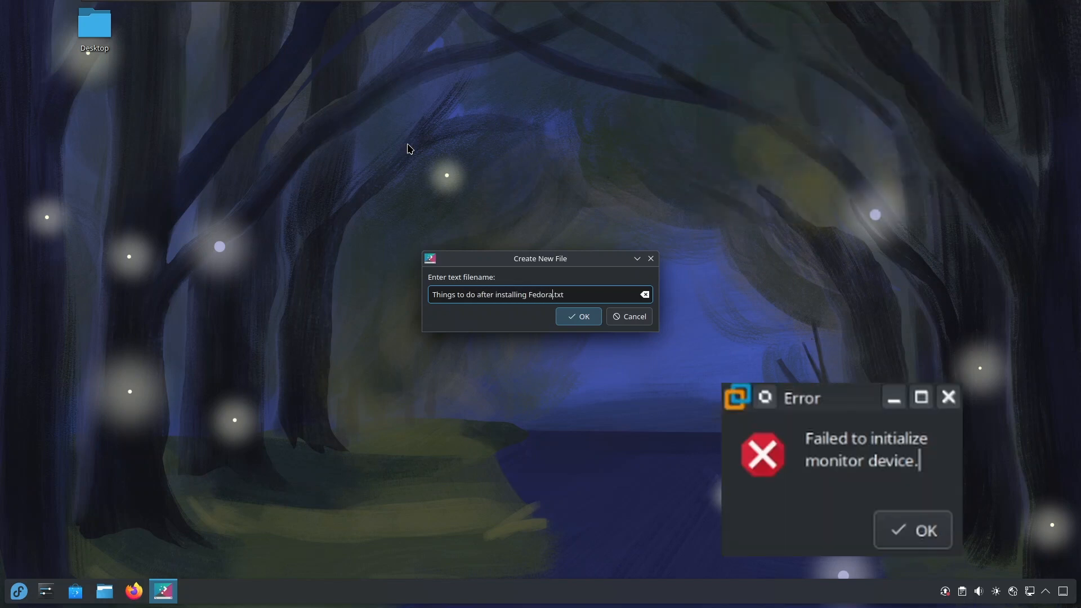
drag(518, 256, 324, 129)
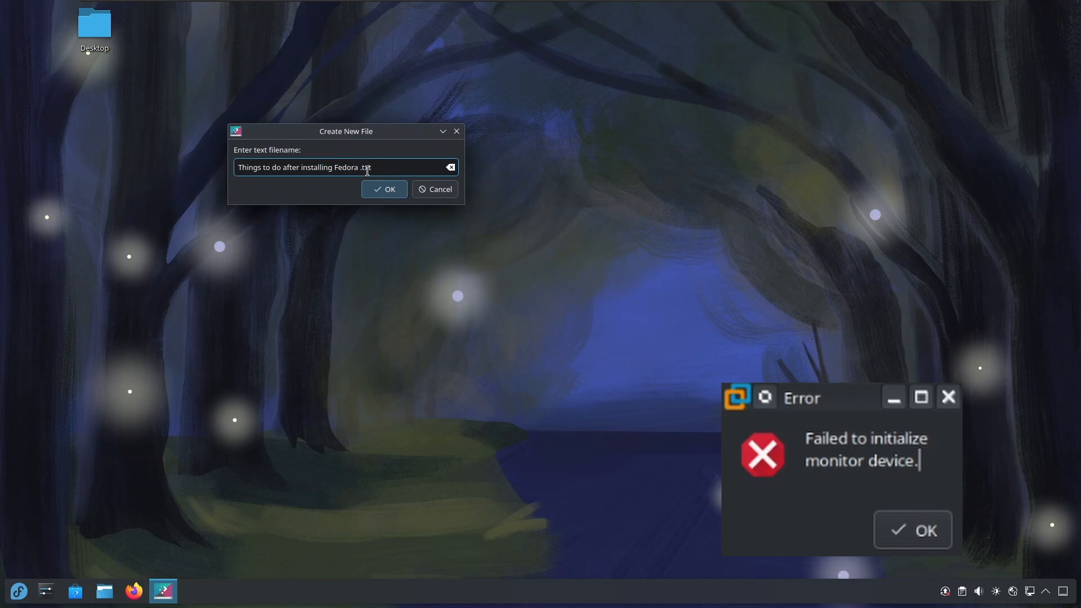
click(386, 189)
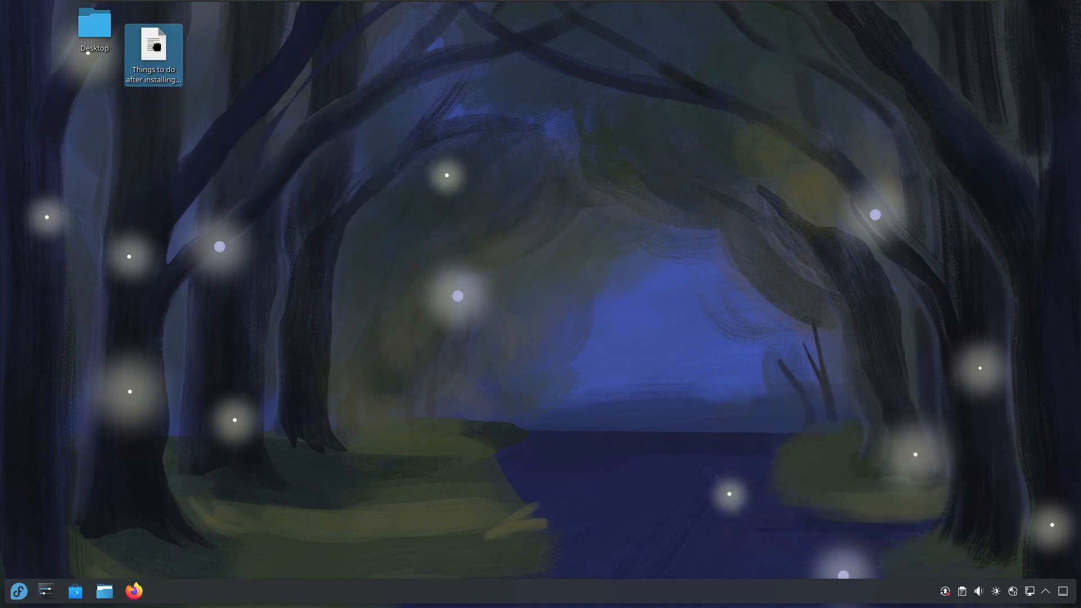
drag(157, 46, 32, 68)
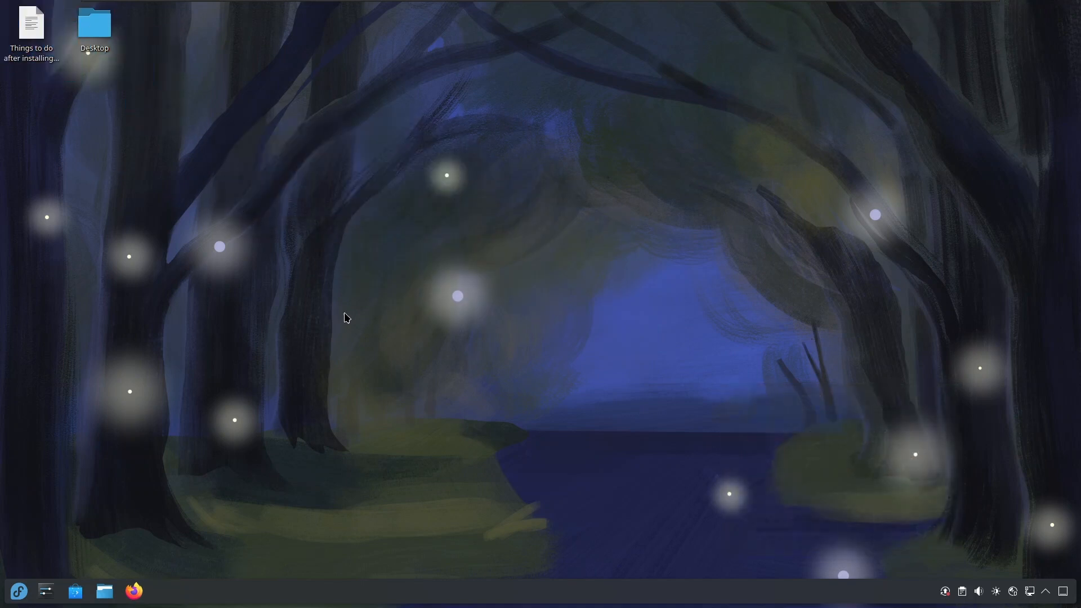
Add the image f40-01-night-new.jpg from the Downloads folder to the available desktop wallpapers.
right_click(567, 191)
click(599, 202)
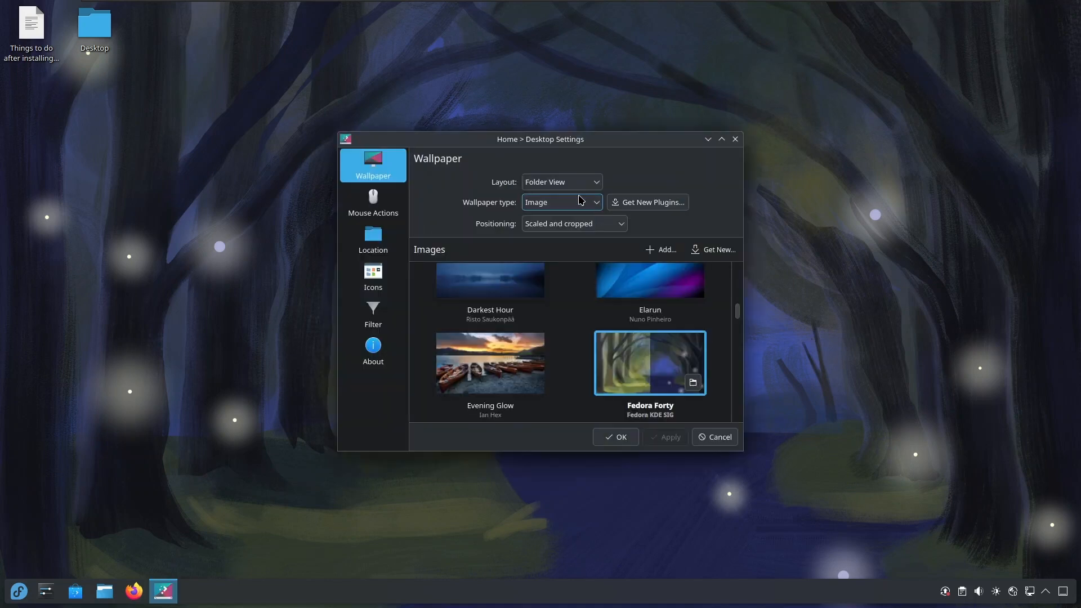
scroll(587, 337, up, 1)
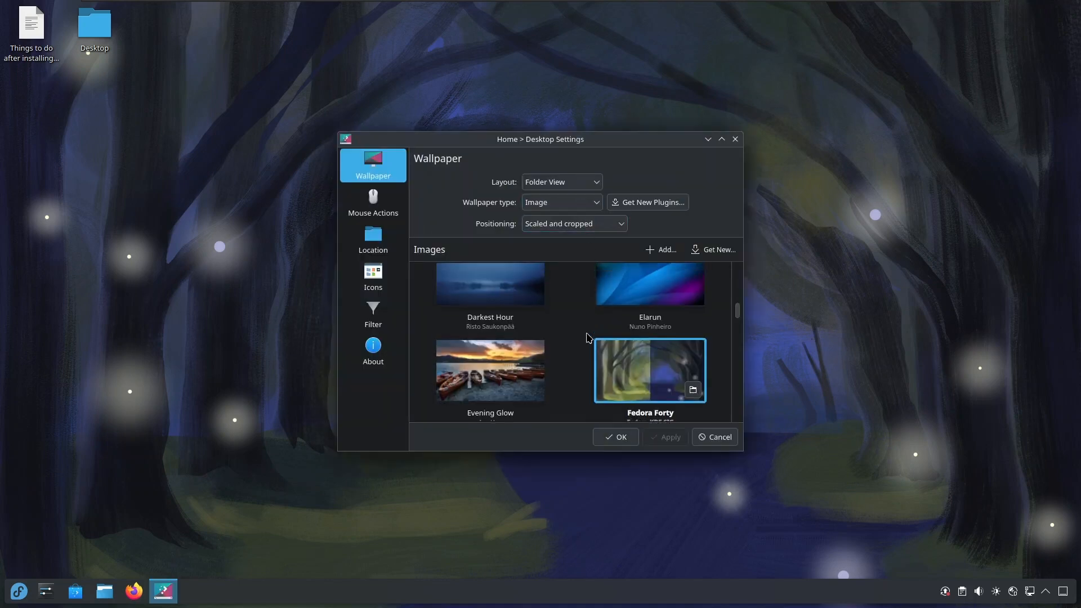
scroll(586, 337, up, 5)
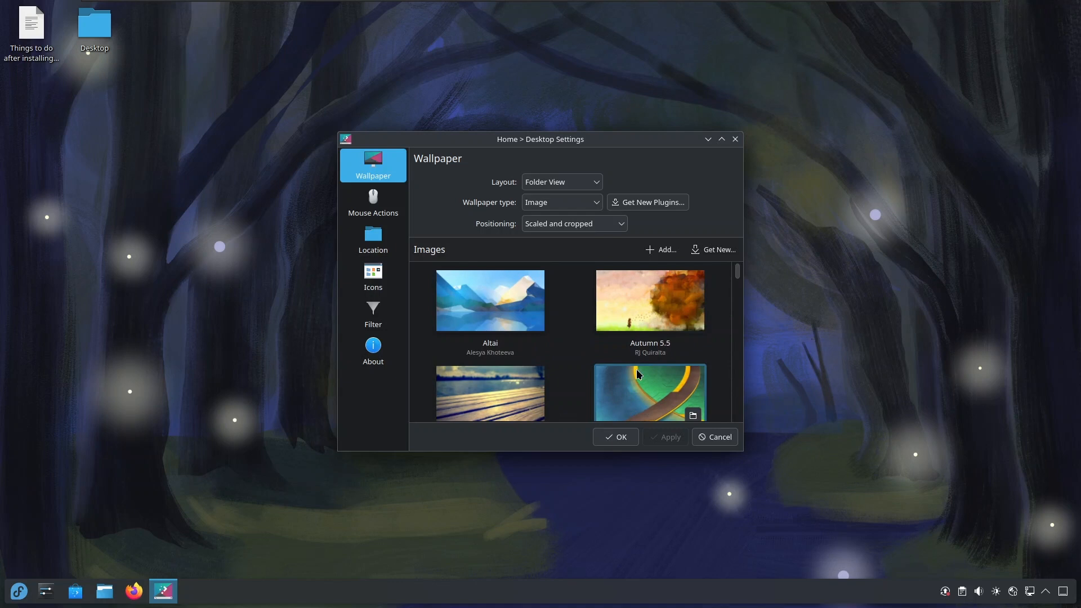
click(666, 257)
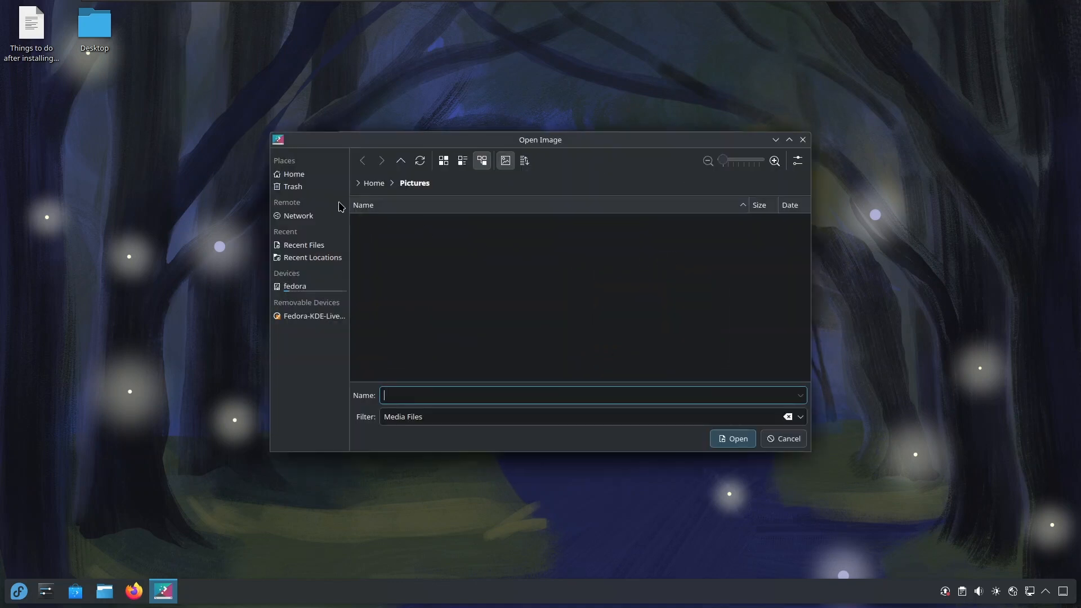
click(295, 175)
double_click(394, 243)
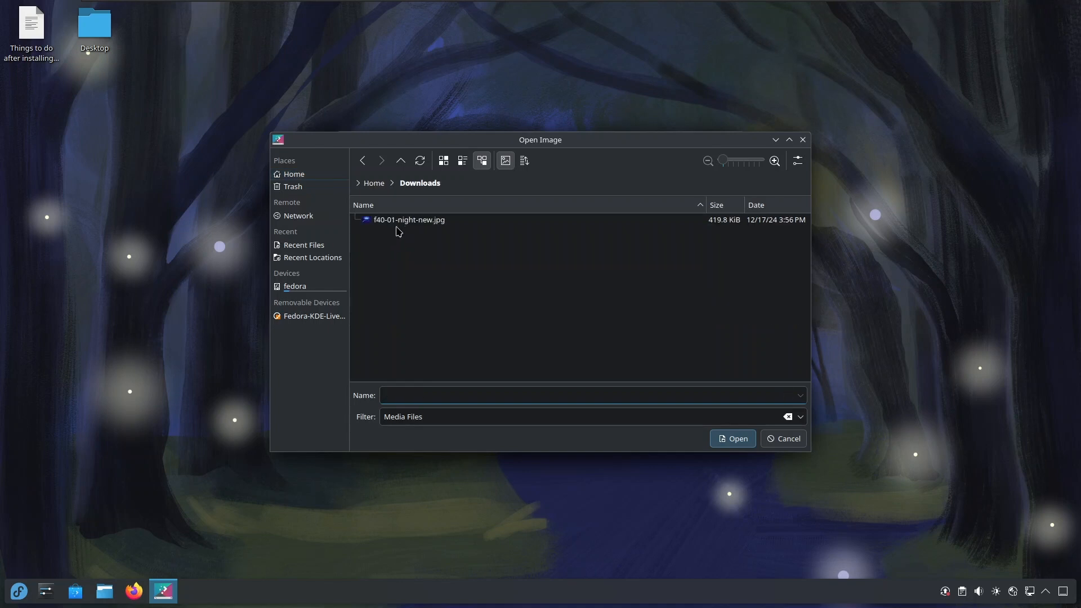
click(397, 223)
click(724, 439)
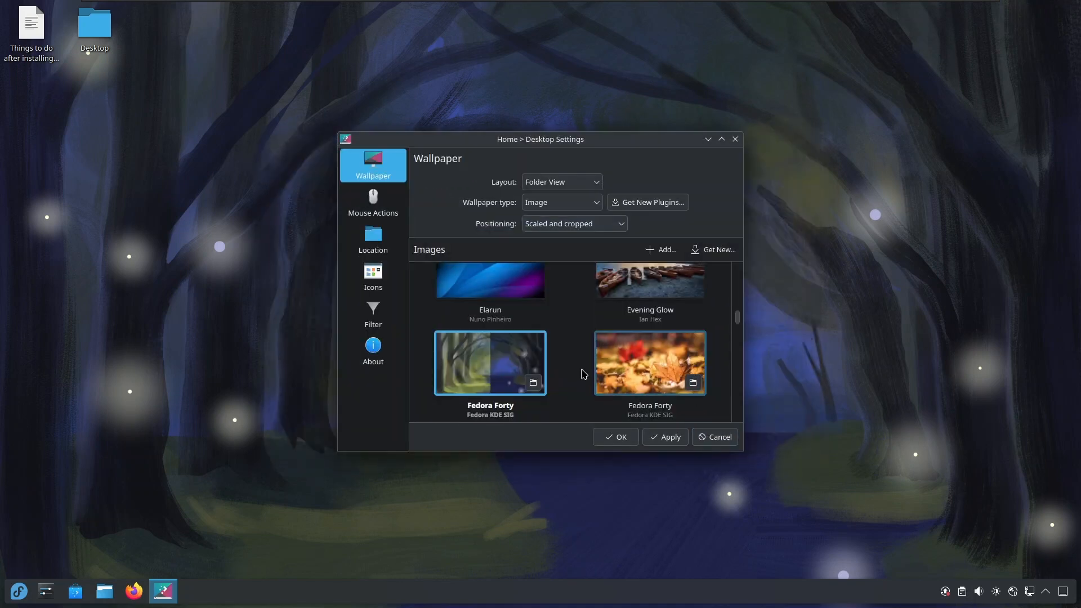
Apply f40-01-night-new as the desktop wallpaper.
scroll(583, 374, up, 10)
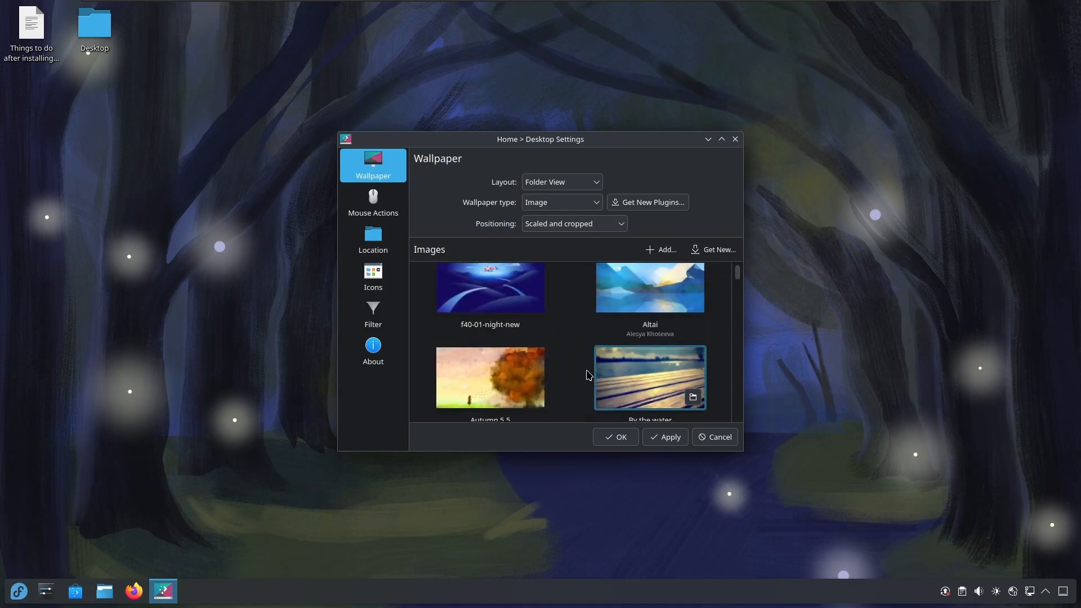
click(490, 298)
click(653, 442)
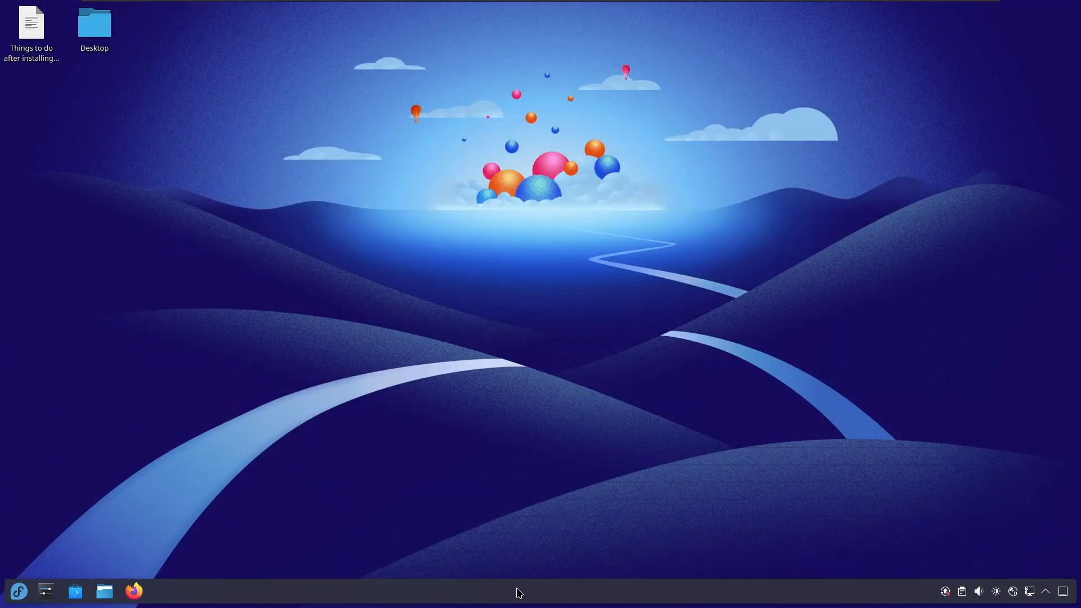
Reposition the desktop panel to the top edge of the screen and leave edit mode.
right_click(517, 588)
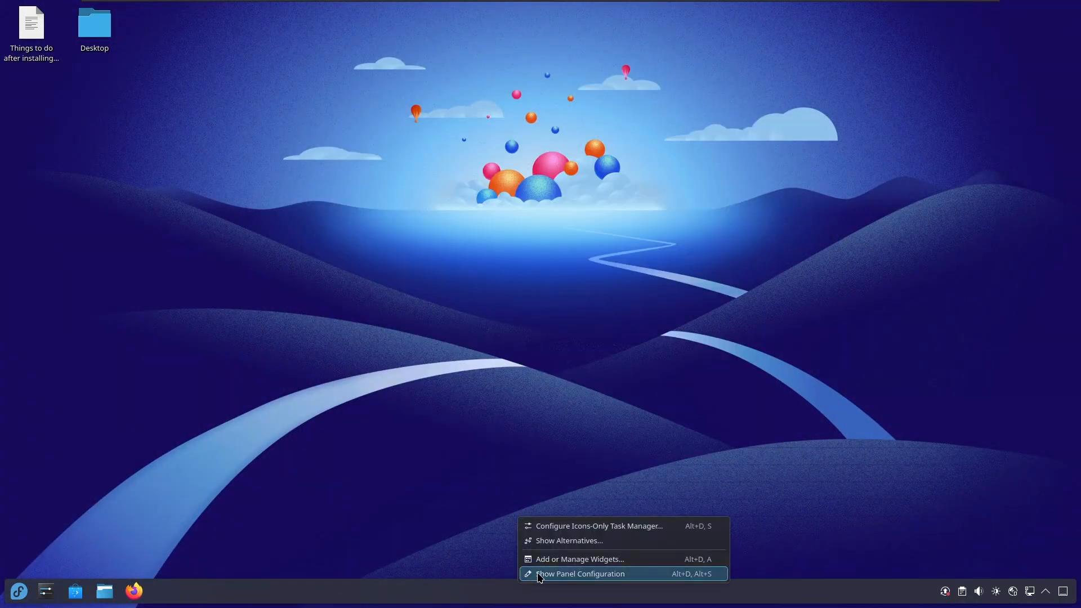
click(580, 574)
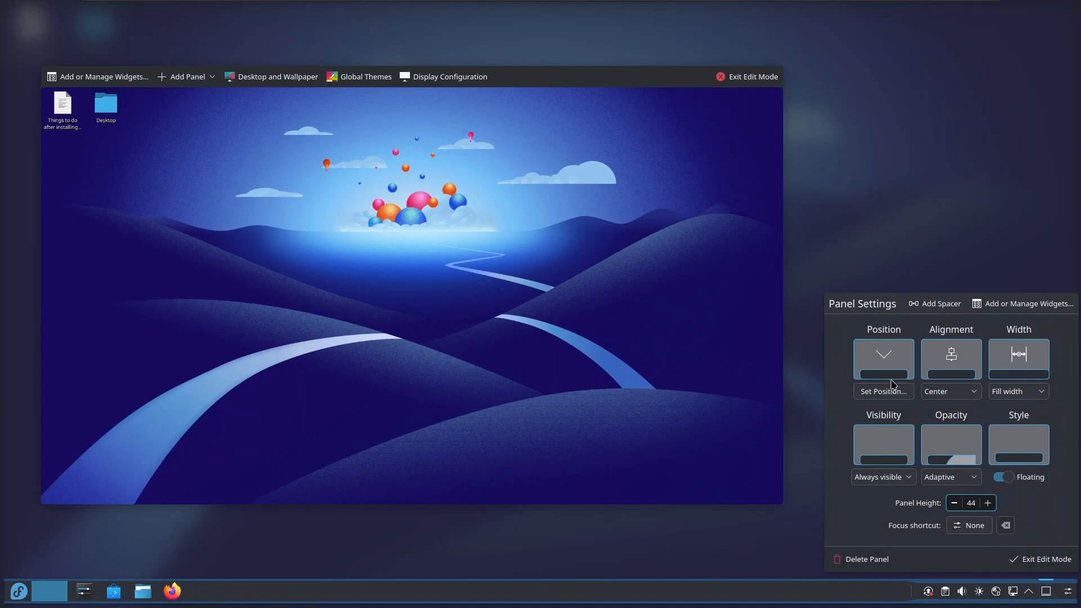
click(889, 389)
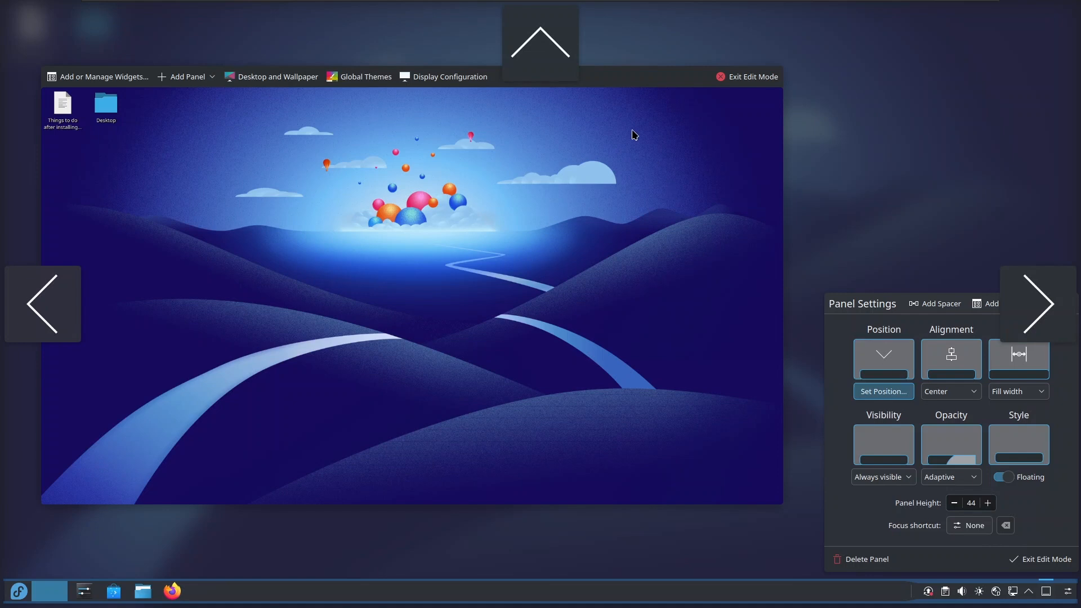
click(549, 66)
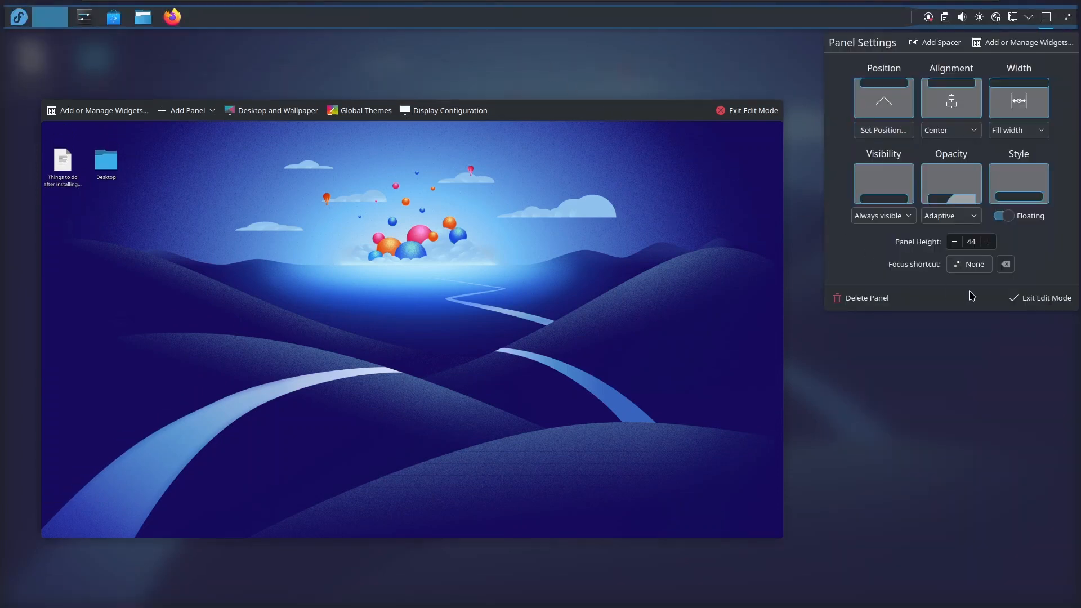
click(1021, 301)
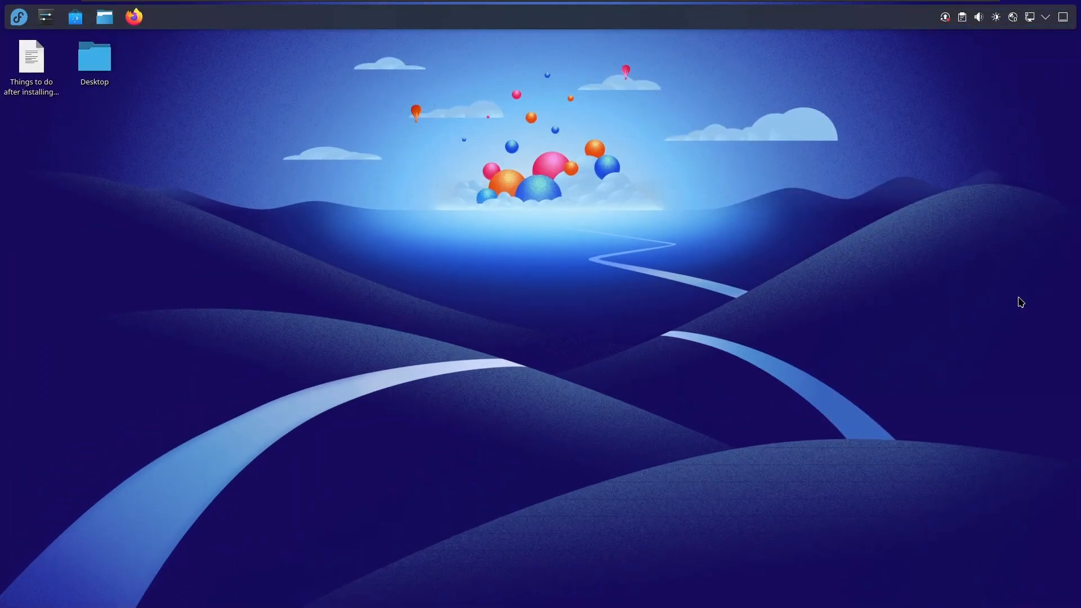
Launch VMware Workstation and start creating a new virtual machine with the Typical configuration.
click(19, 17)
text(vmware)
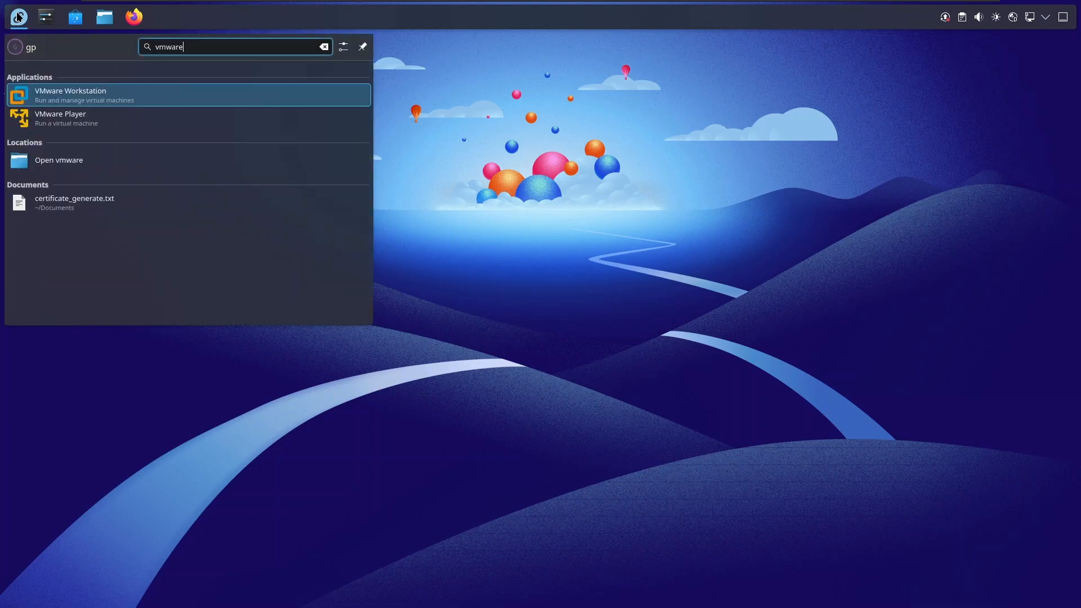
key(Return)
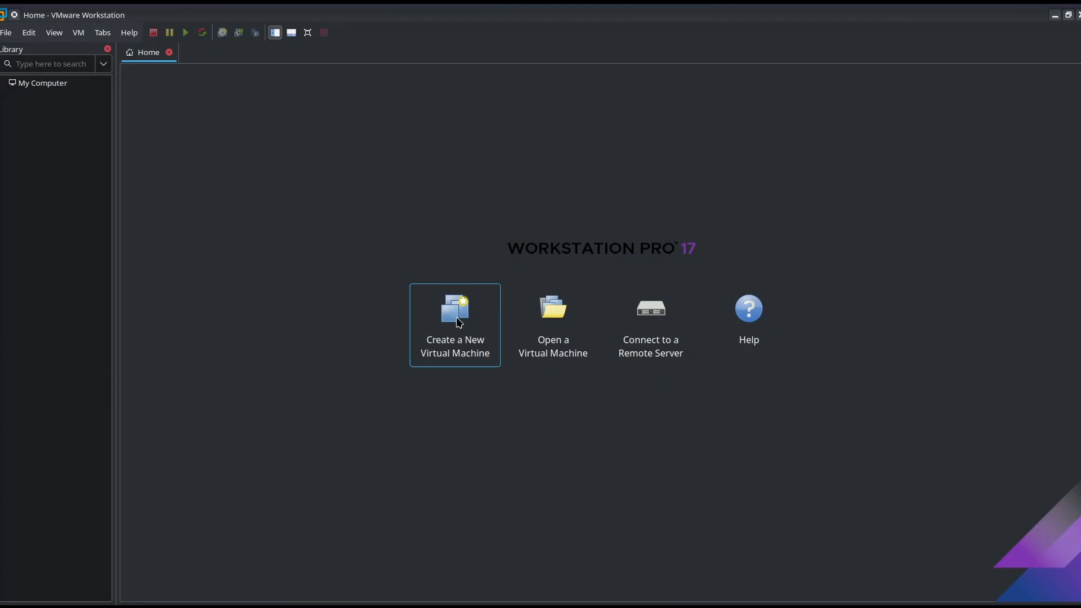
click(438, 298)
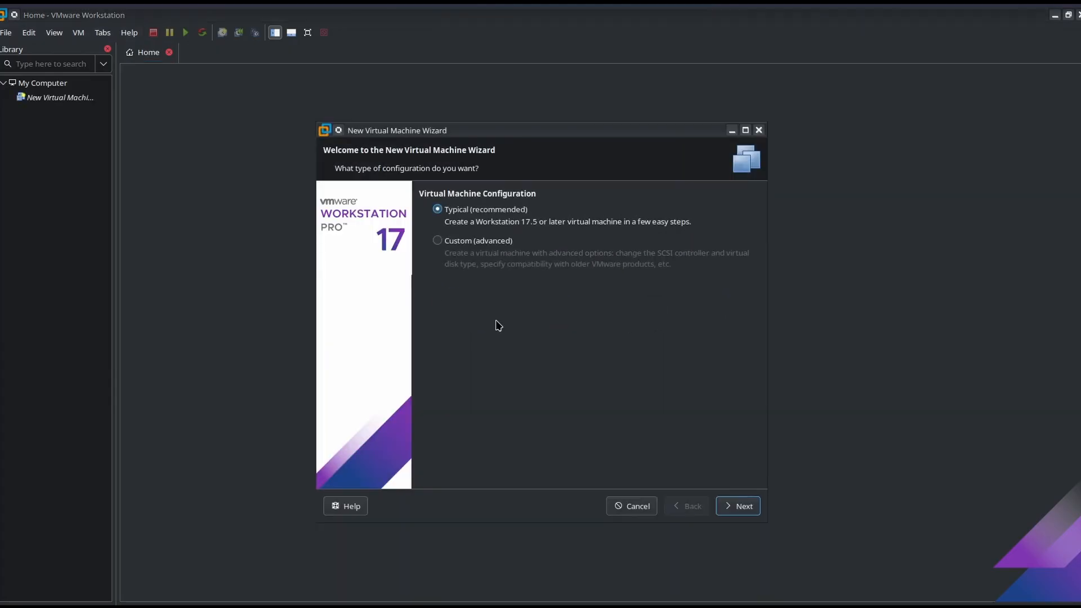
click(726, 509)
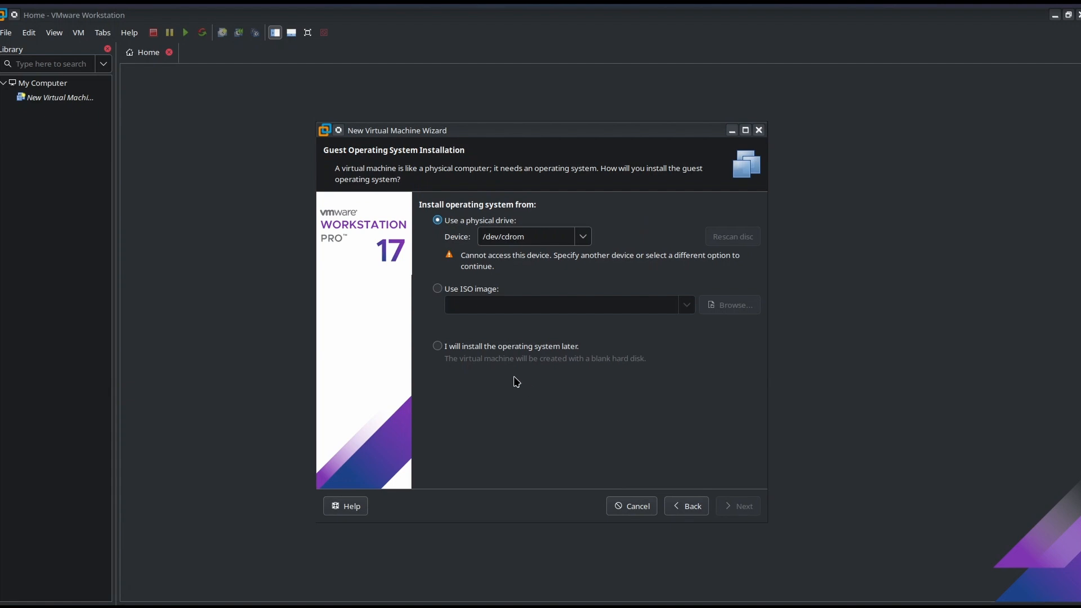
Choose the ISO image ubuntustudio-24.04.1-dvd-amd64.iso from the Desktop folder as the guest's installation source.
click(438, 289)
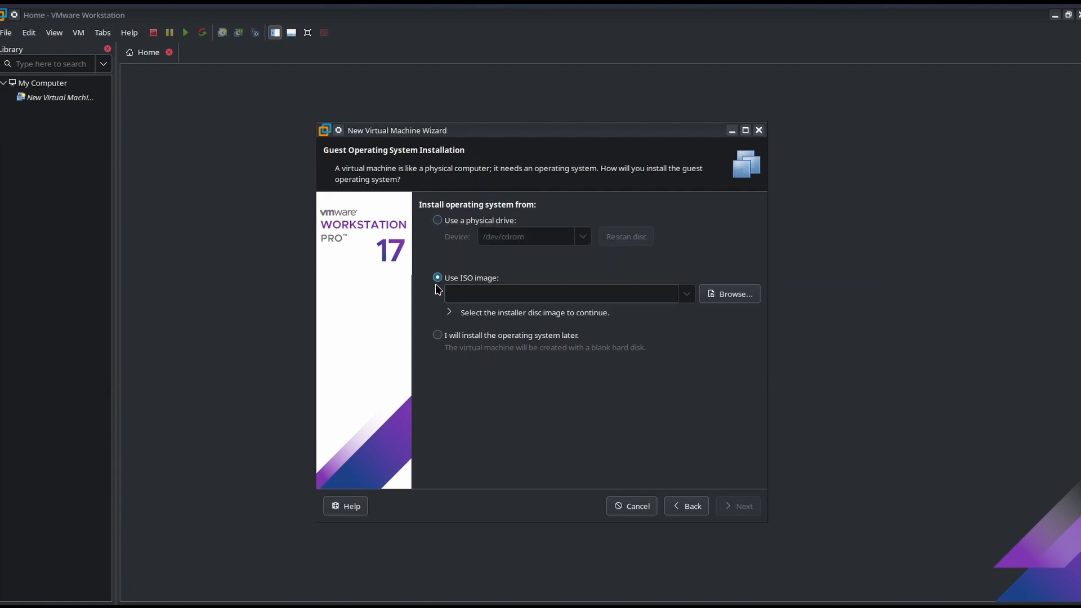
click(742, 296)
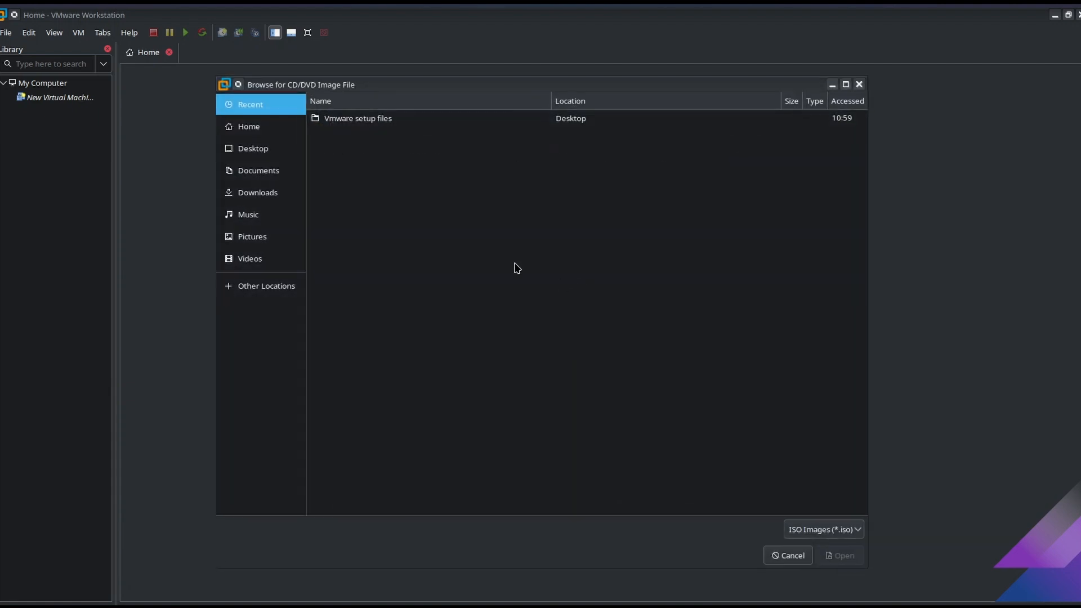
click(269, 147)
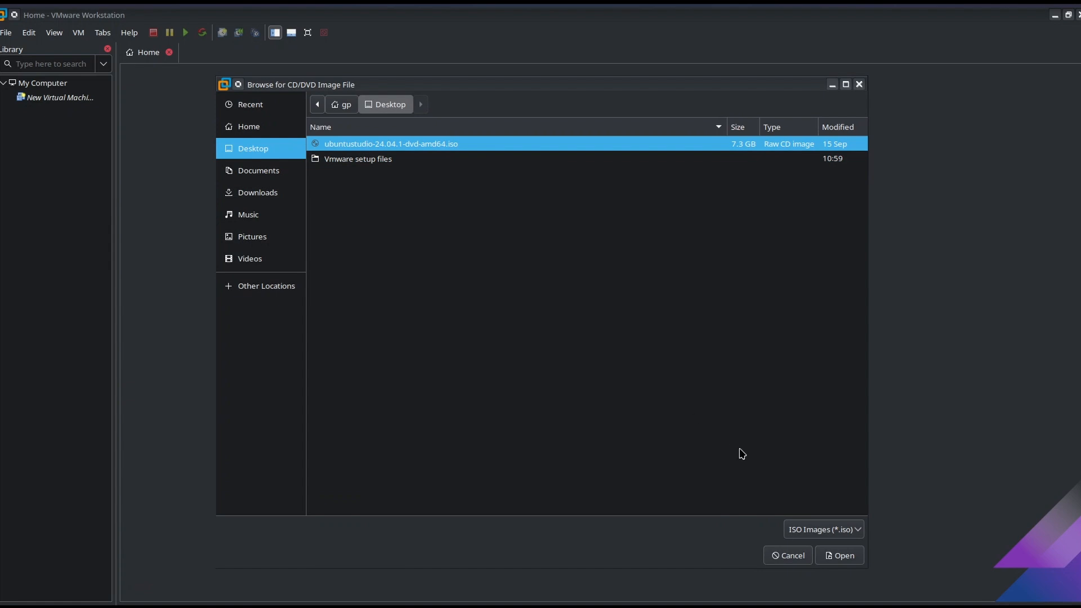
click(831, 558)
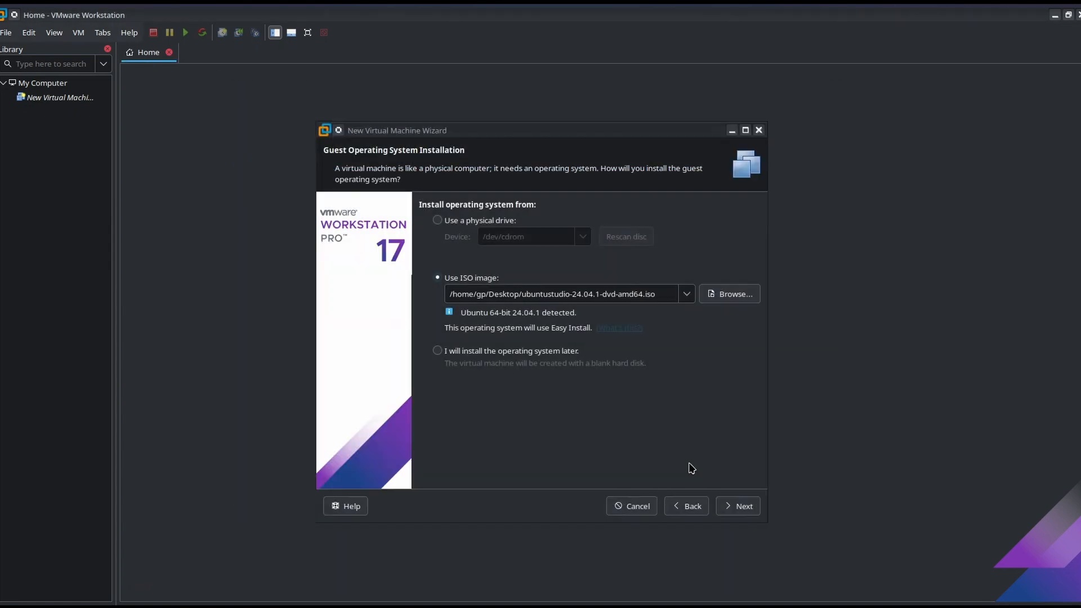
click(732, 509)
Enter and confirm the guest account password for Easy Install, and continue to naming the virtual machine.
click(496, 257)
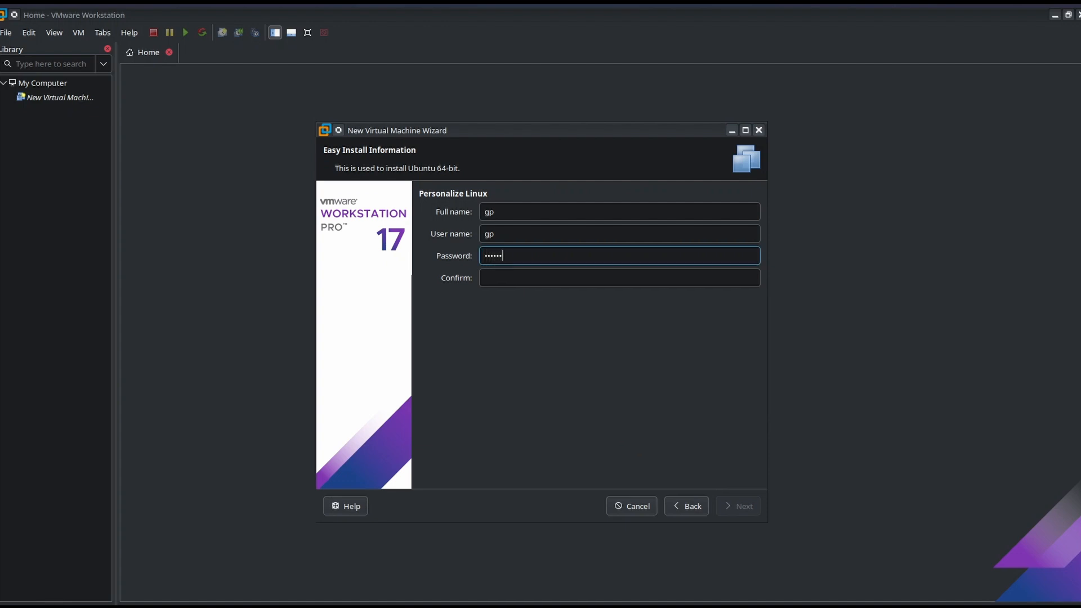
key(Tab)
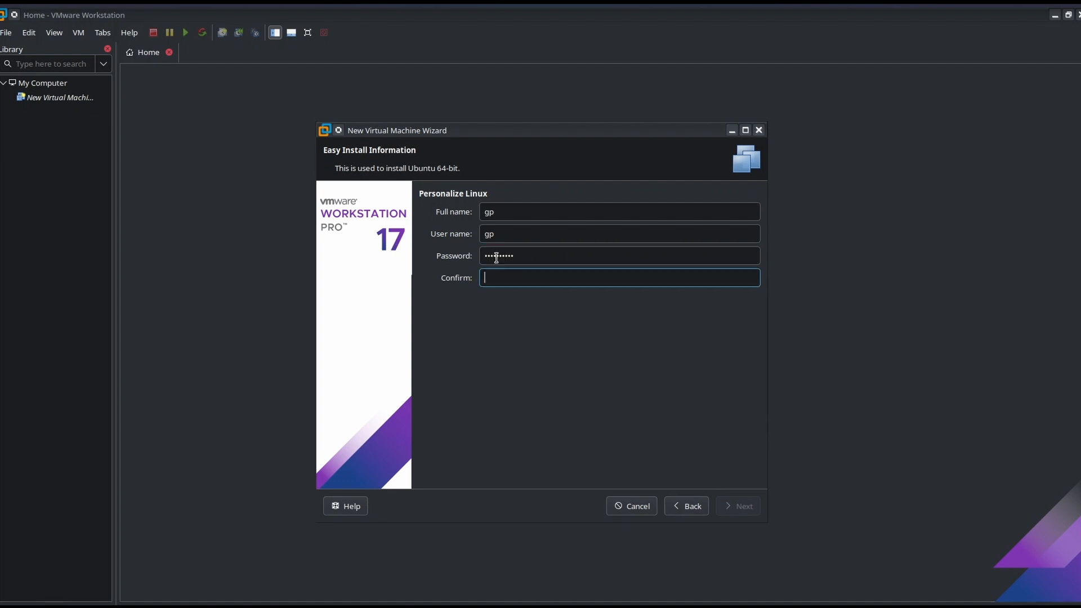
text(••••••••••)
click(737, 506)
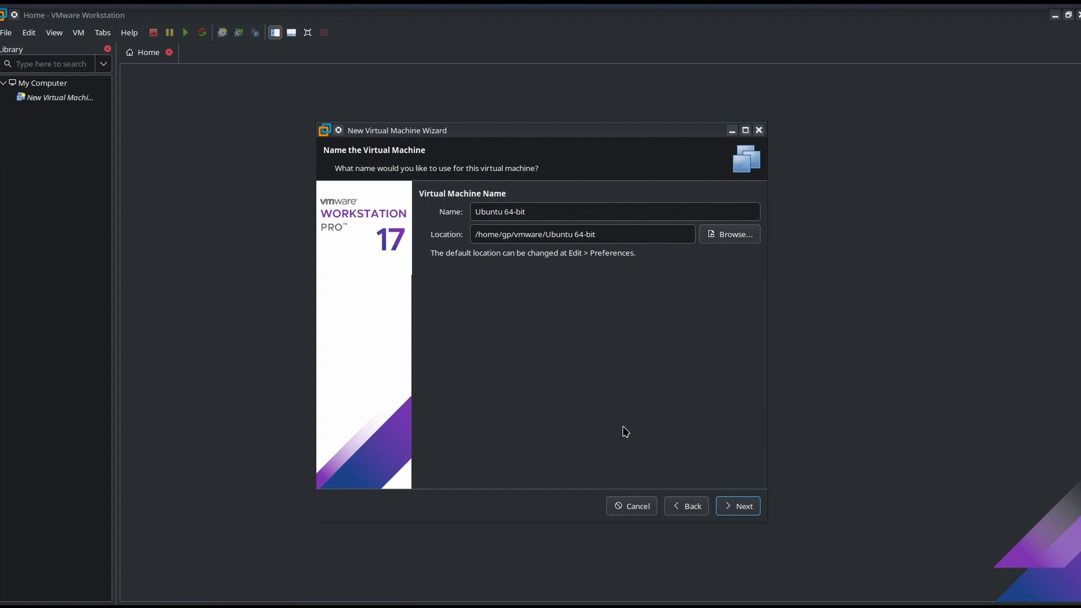
Accept the default virtual machine name and location, and configure a 50 GB virtual disk stored as a single file.
click(735, 507)
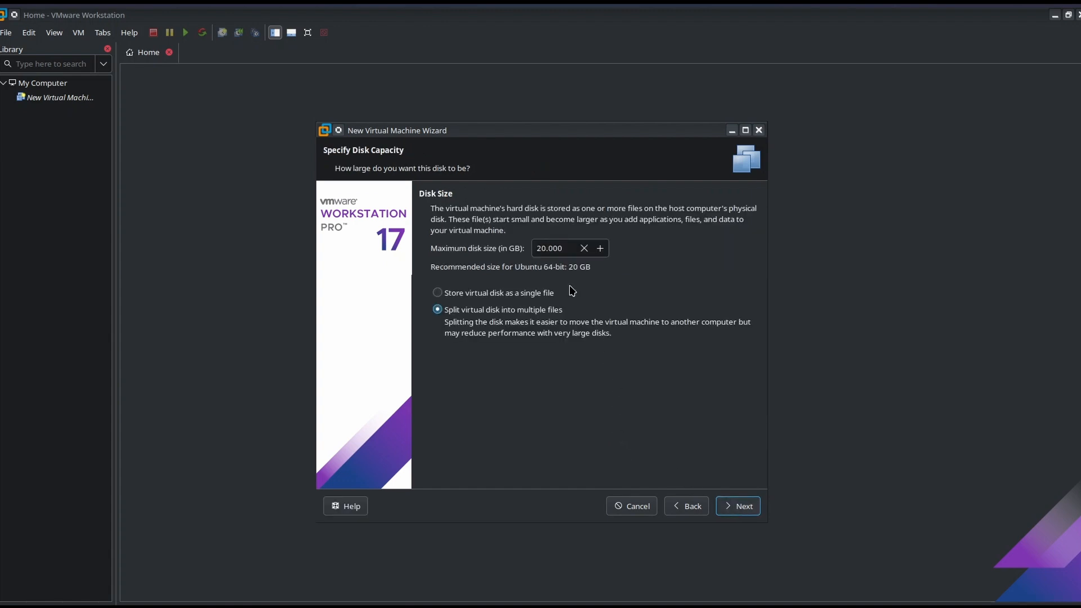
drag(545, 246, 522, 250)
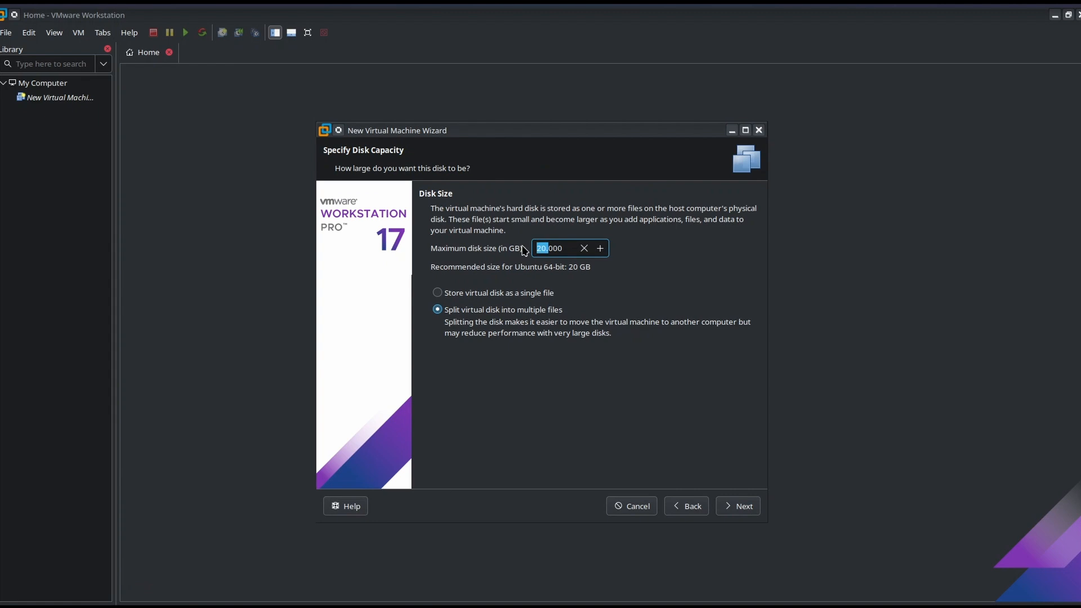
key(Left)
click(514, 294)
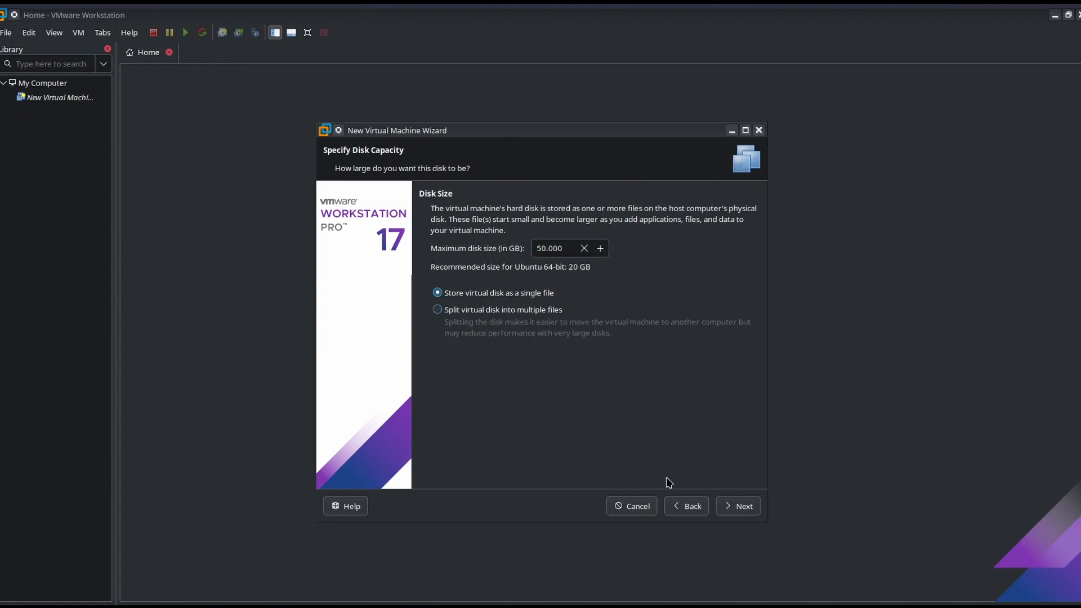
click(740, 508)
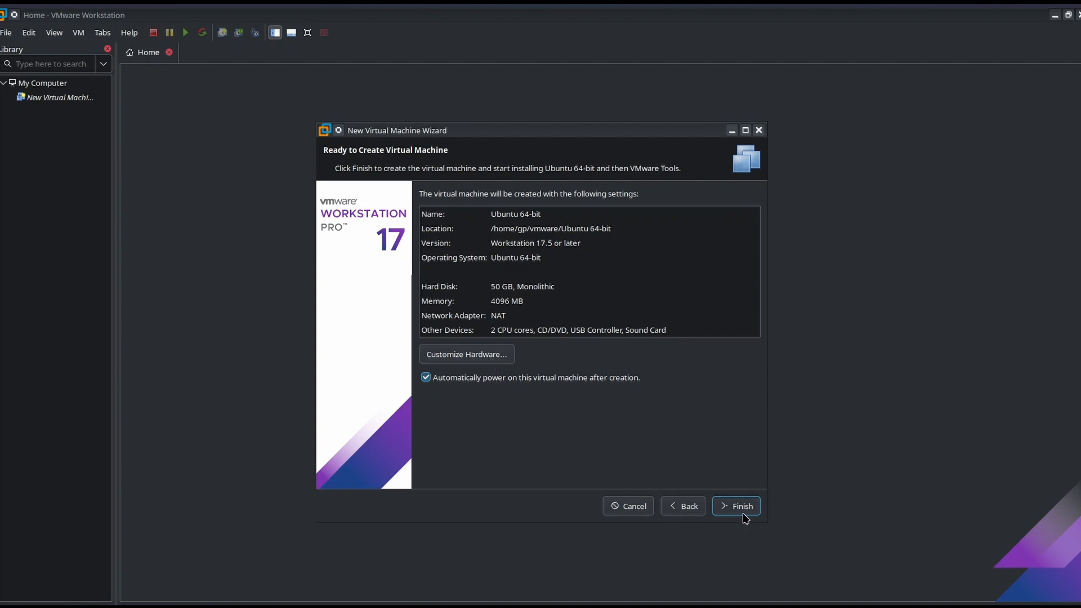
Finish creating the Ubuntu 64-bit virtual machine and dismiss the error dialogs.
click(727, 504)
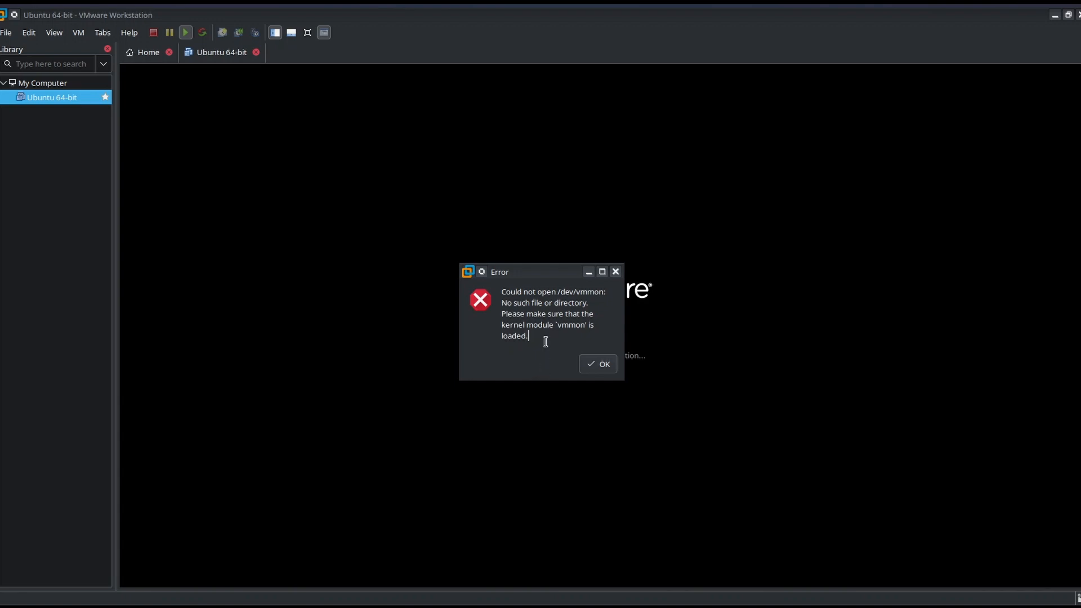
drag(540, 273, 539, 138)
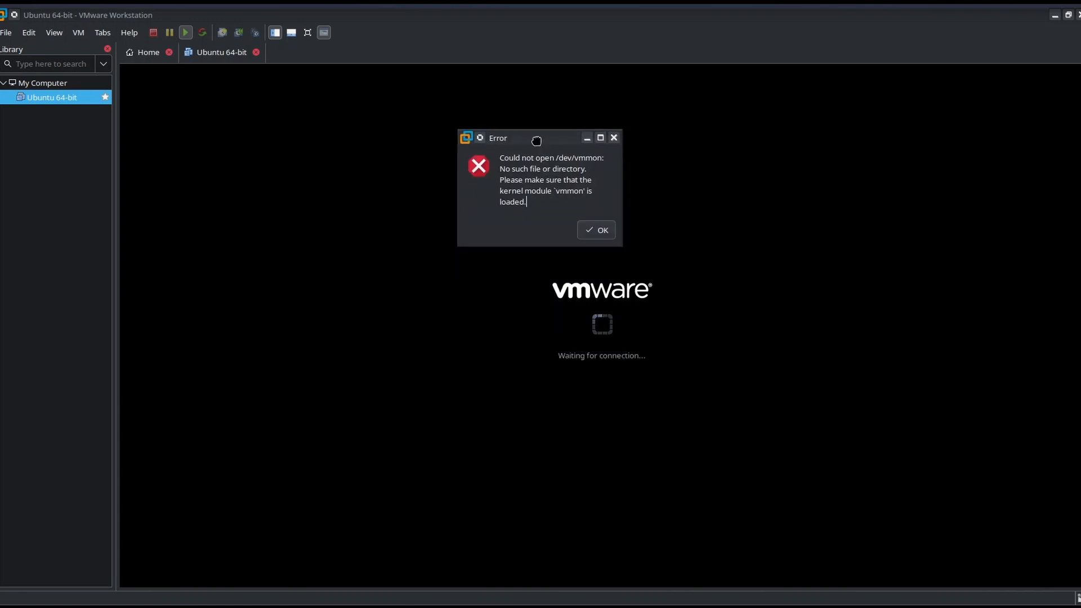
click(596, 229)
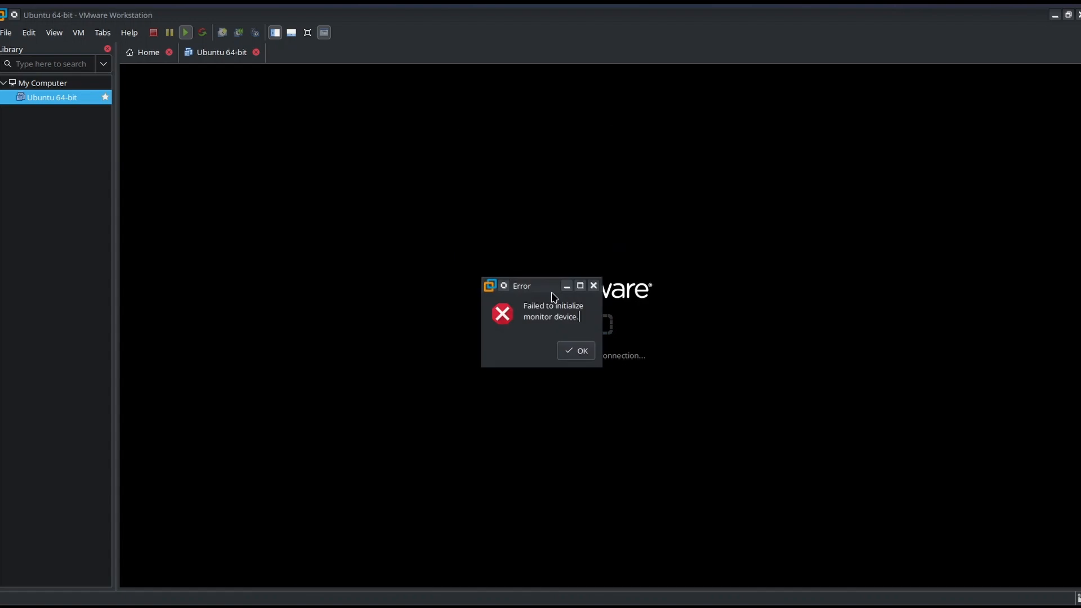
click(575, 354)
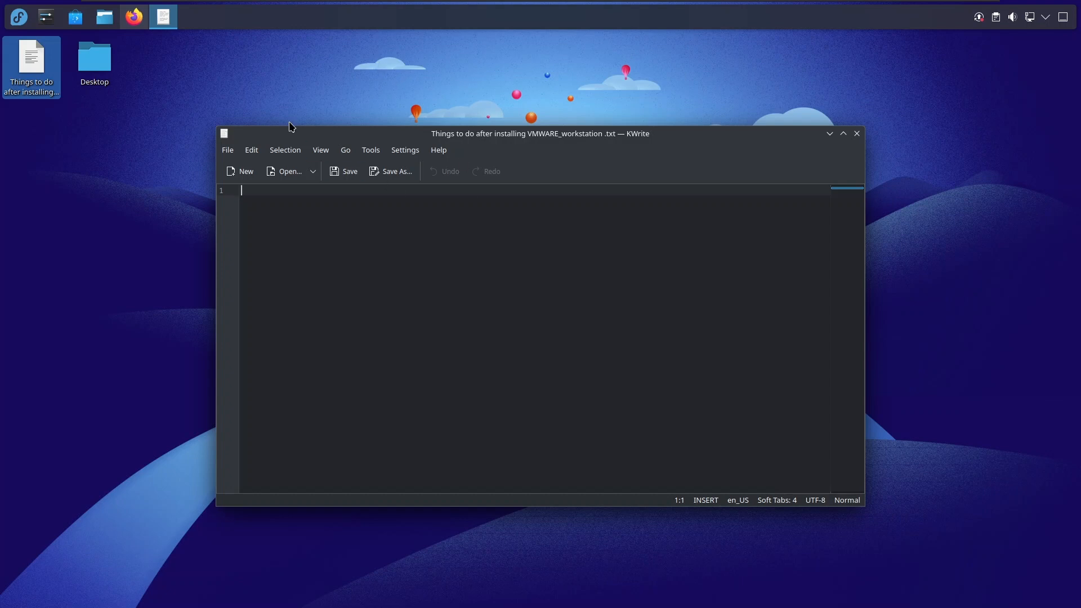
Switch to Firefox and review the Broadcom article on the /dev/vmmon error, from its symptoms and cause to the secure boot resolution.
click(138, 20)
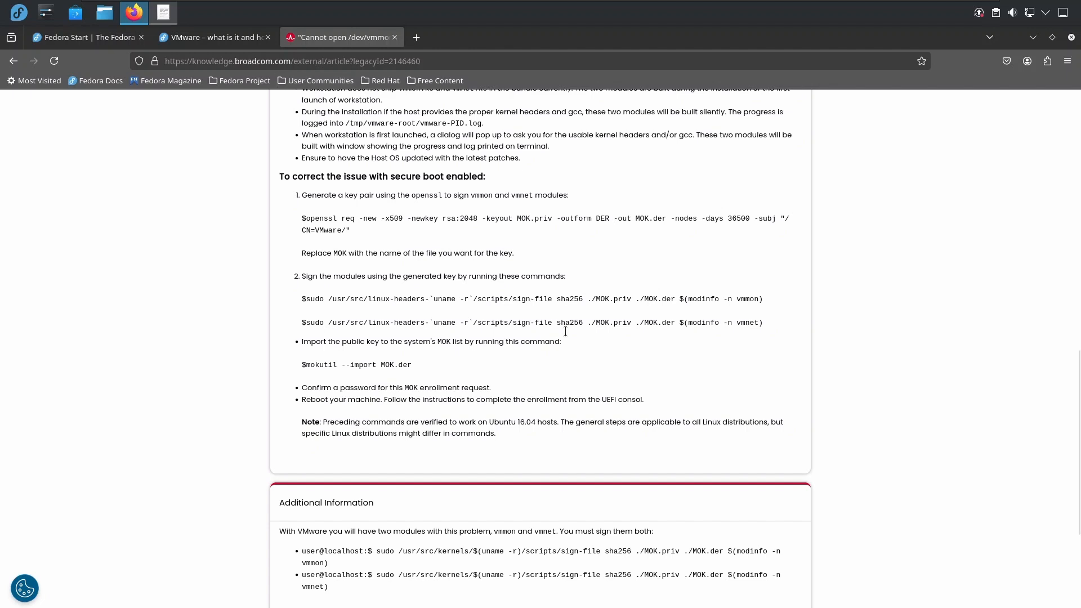
scroll(541, 334, up, 15)
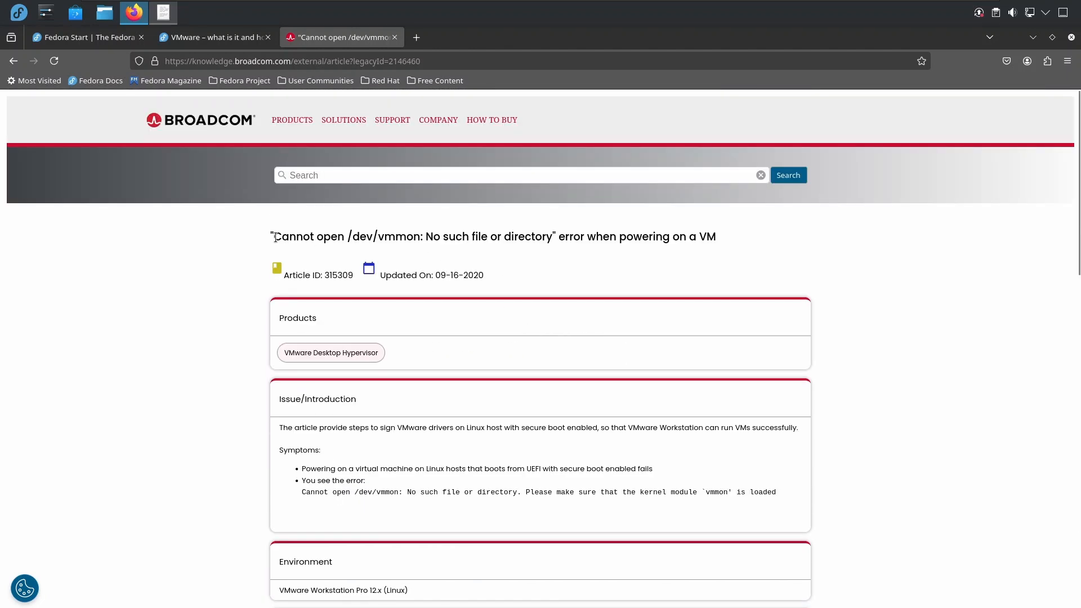
drag(274, 237, 426, 237)
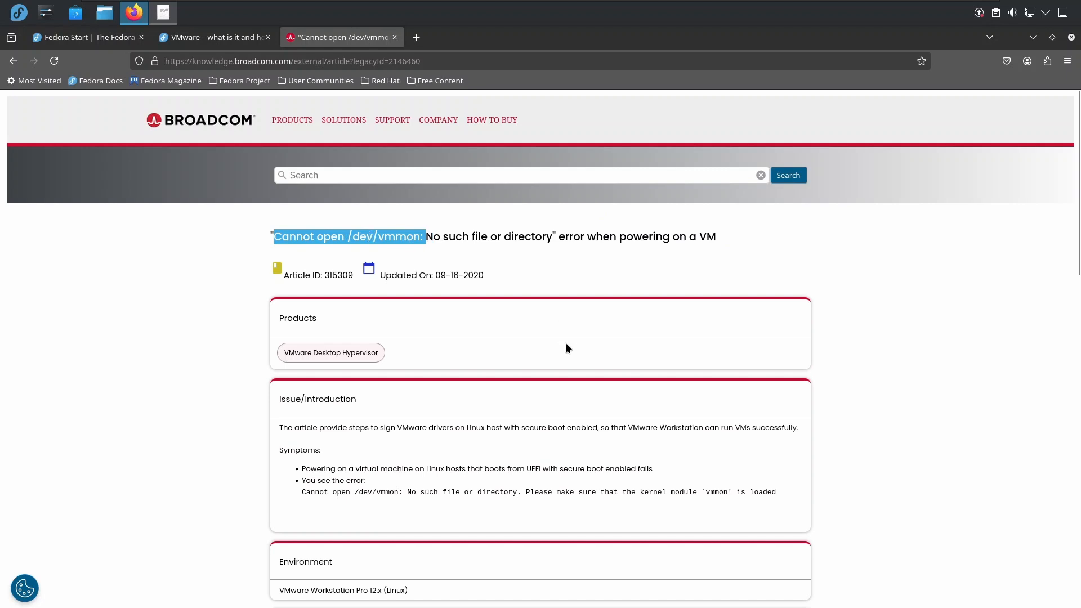
scroll(566, 344, down, 2)
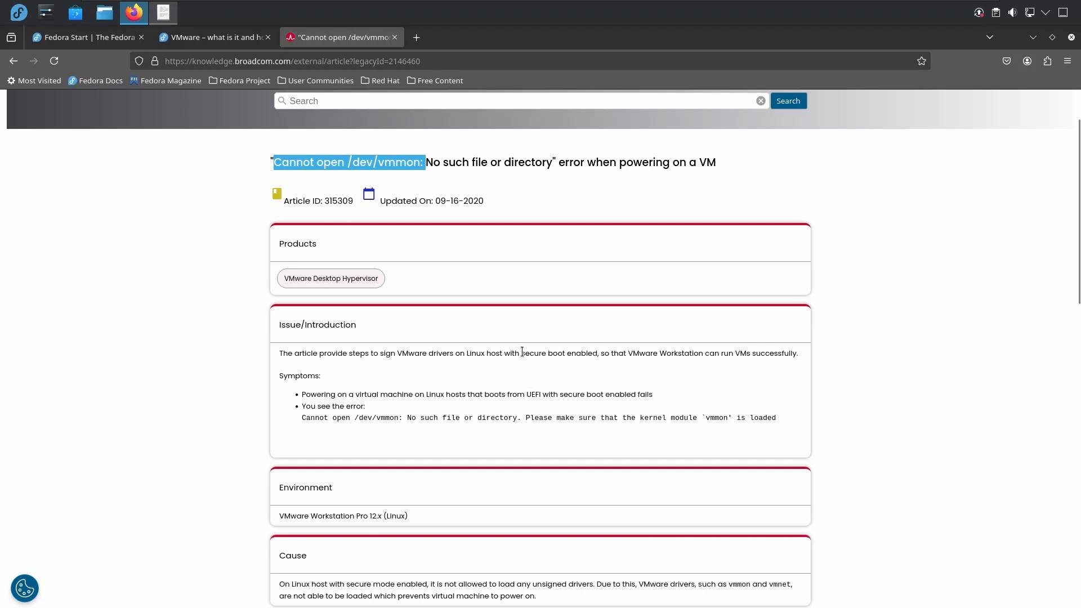
drag(522, 352, 596, 351)
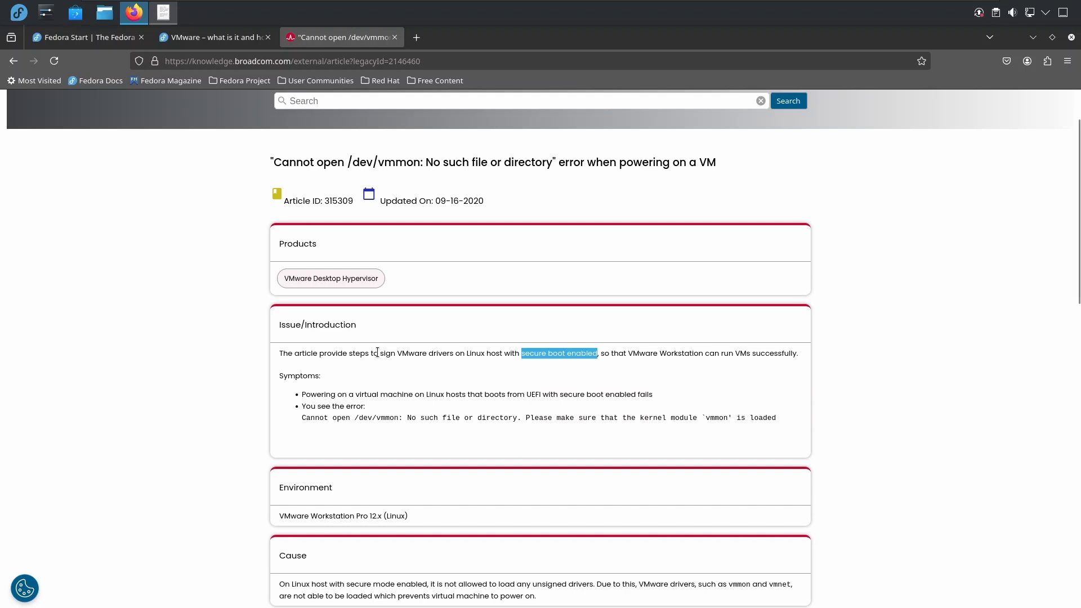
drag(379, 353, 599, 353)
scroll(509, 434, down, 5)
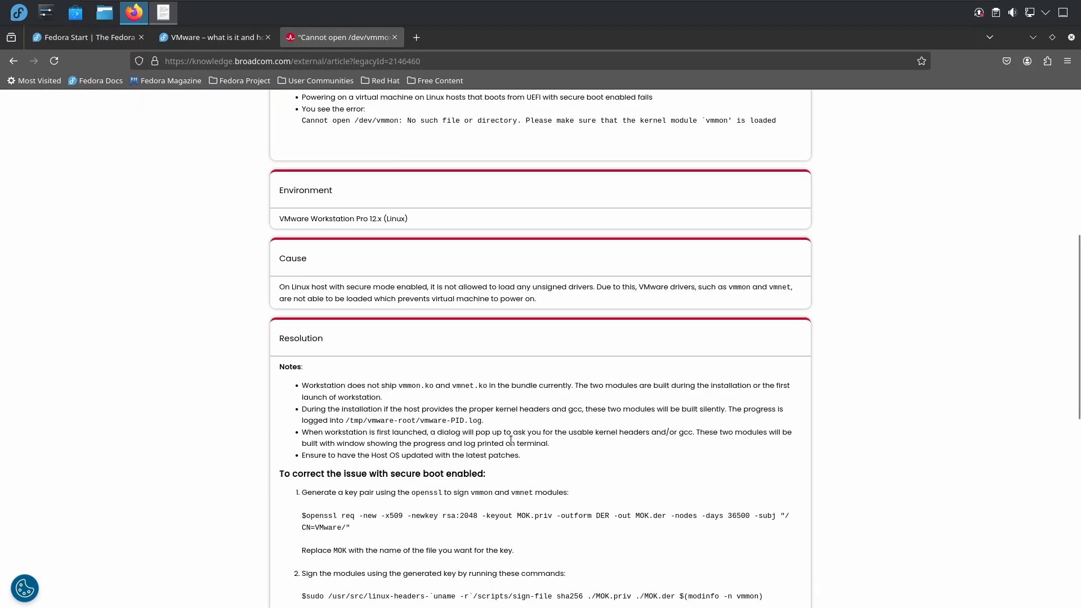
scroll(512, 436, down, 3)
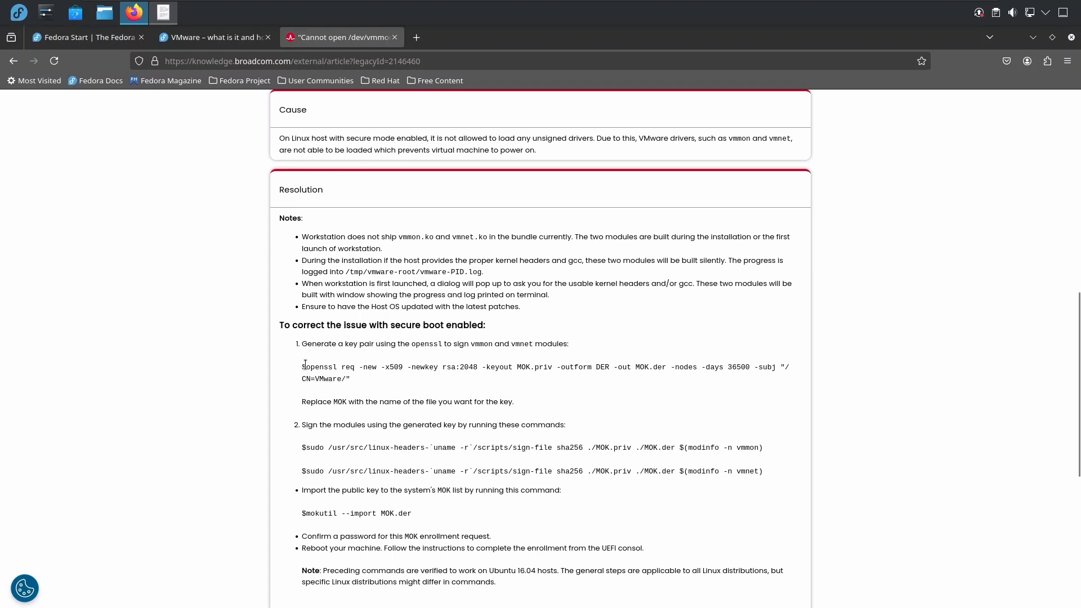
Copy the openssl key-pair command from the article into the open KWrite file "Things to do after installing VMWARE_workstation .txt".
drag(302, 367, 357, 379)
key(ctrl+c)
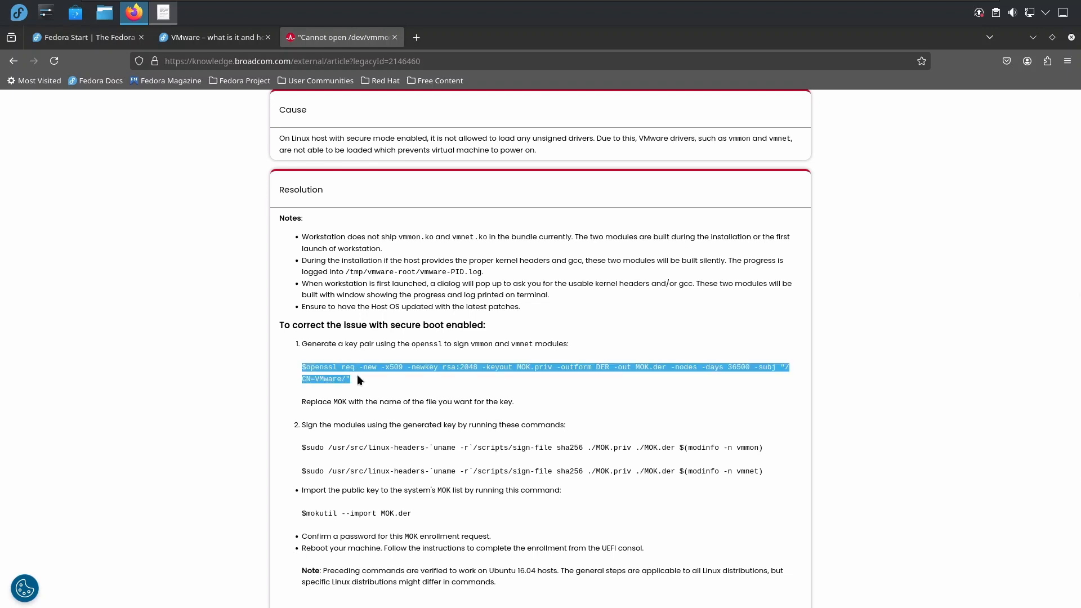
click(1033, 39)
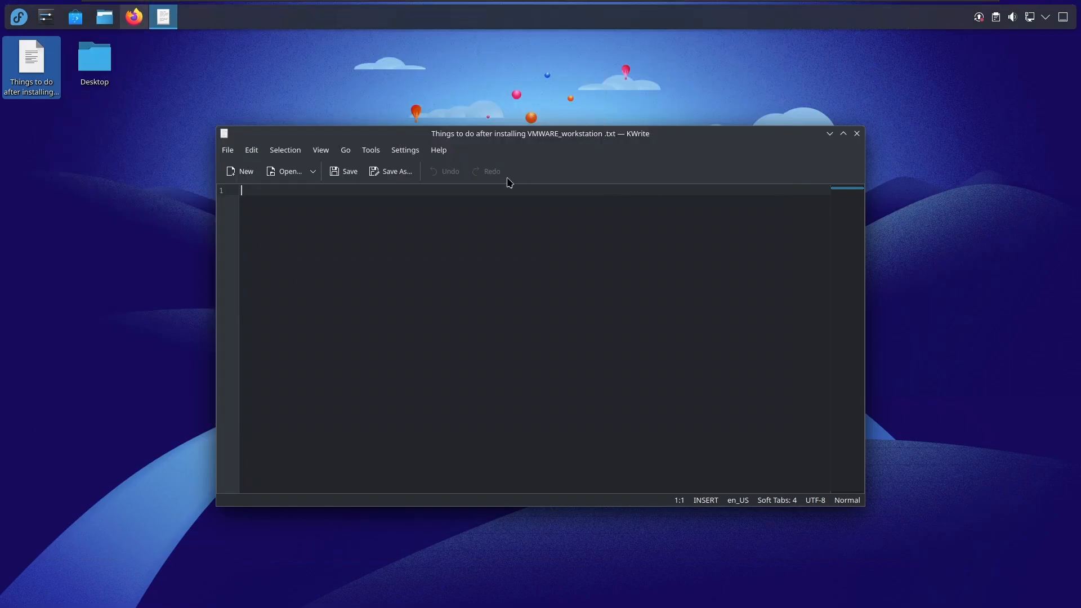
right_click(403, 237)
click(437, 277)
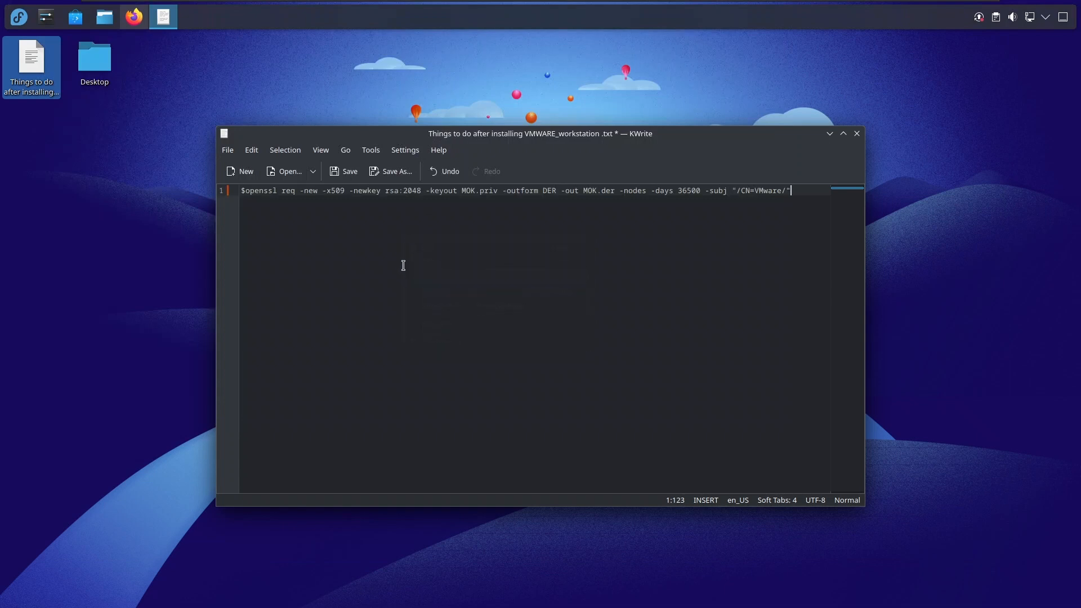
Change the -keyout file name in the openssl command to securebootcert.priv.
click(475, 194)
key(BackSpace)
key(BackSpace)
key(BackSpace)
text(secure)
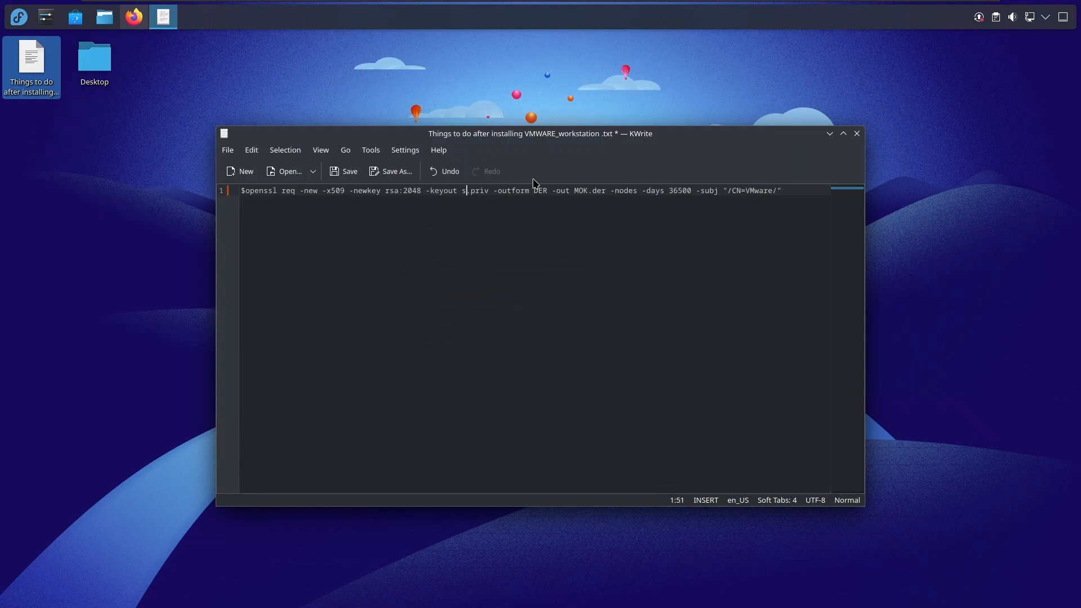
text(boot)
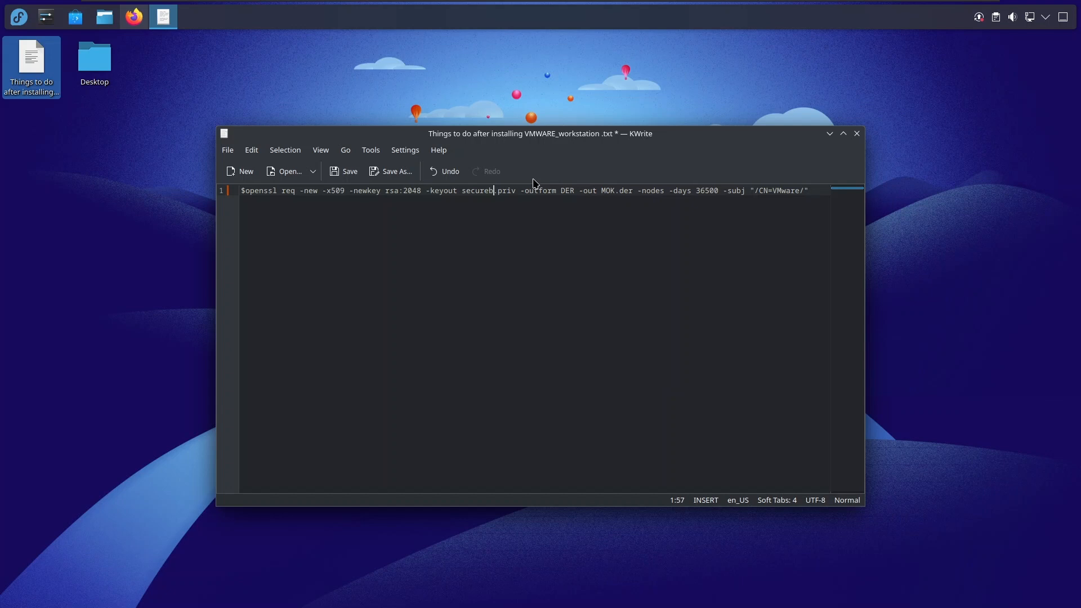
text(cert)
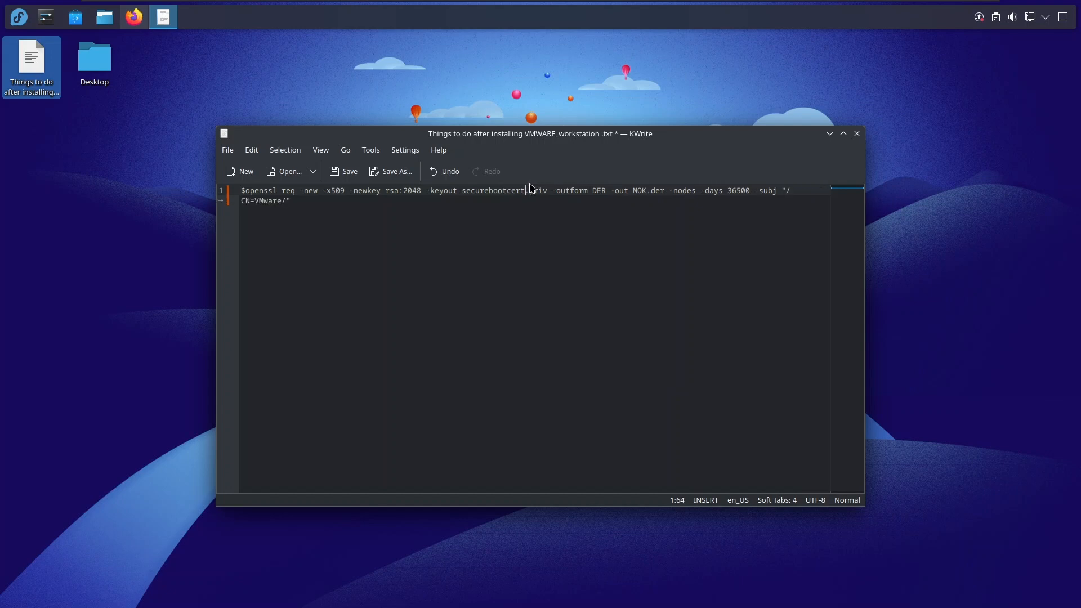
Change the -out file name in the openssl command to securebootcert.der by reusing the name securebootcert.
key(ctrl+shift+End)
double_click(468, 194)
key(ctrl+c)
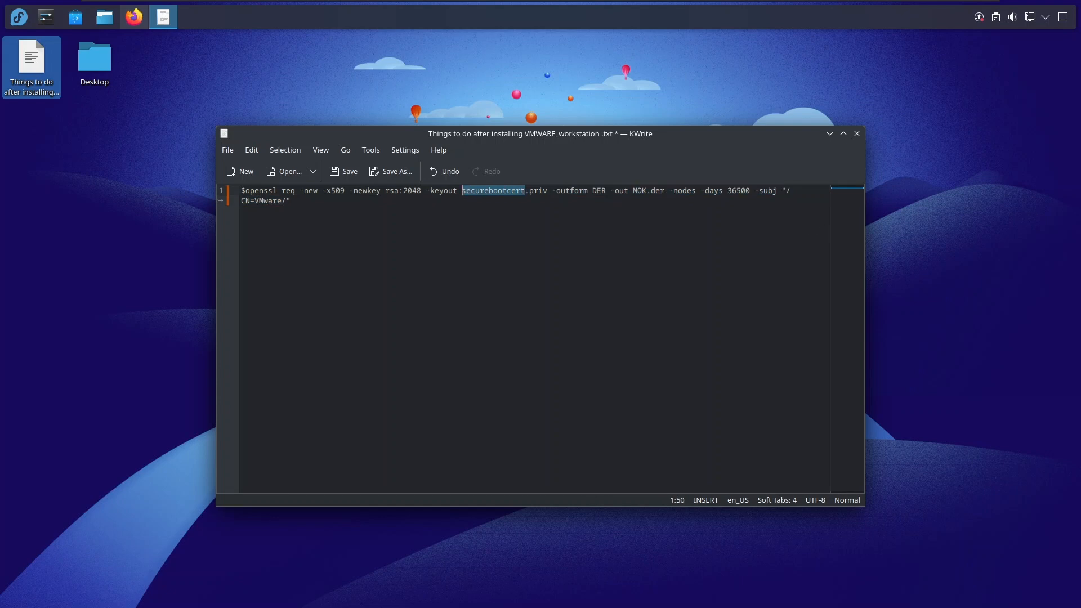
drag(649, 190, 632, 190)
key(ctrl+v)
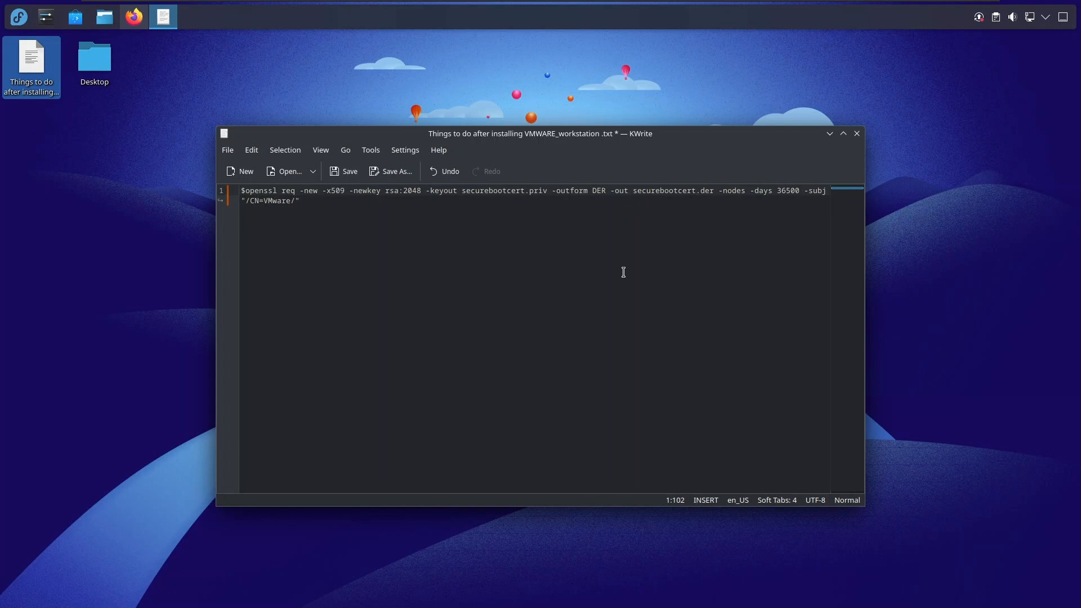
Add two blank lines below the openssl command, and open a Konsole terminal with the command text selected.
click(317, 202)
key(Return)
key(Return)
key(ctrl+a)
key(ctrl+alt+t)
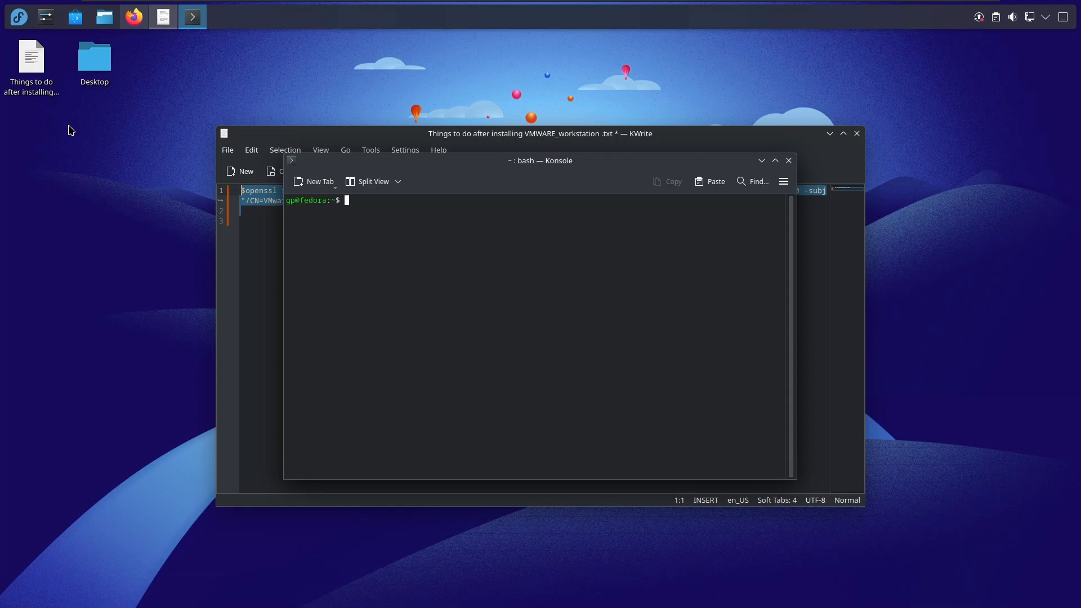
Create a new folder named "Secure boot Certificate" on the desktop.
right_click(69, 127)
mouse_move(85, 168)
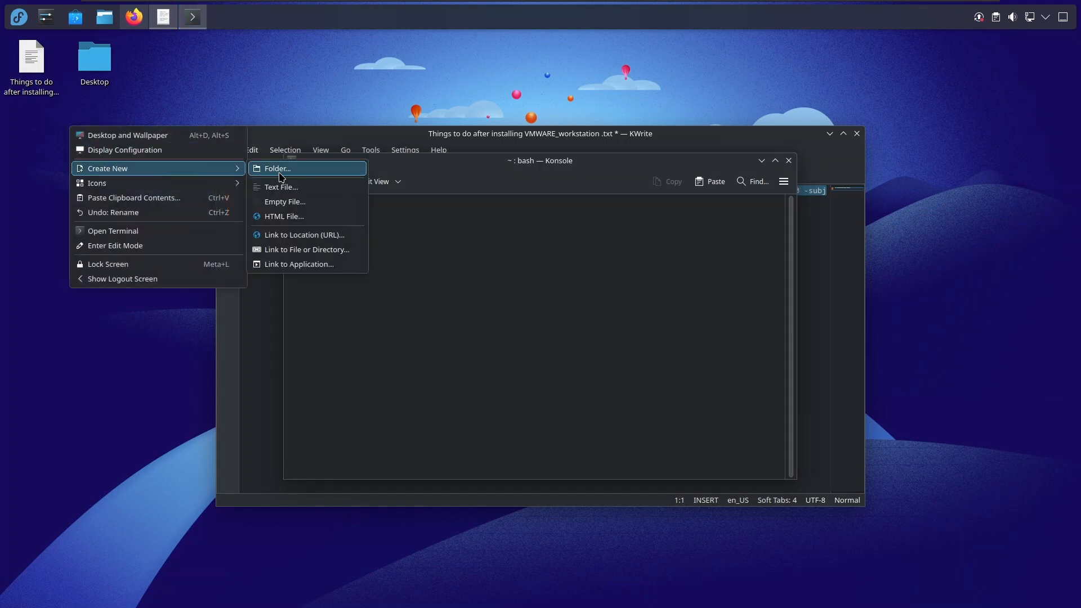
click(294, 172)
text(Cer)
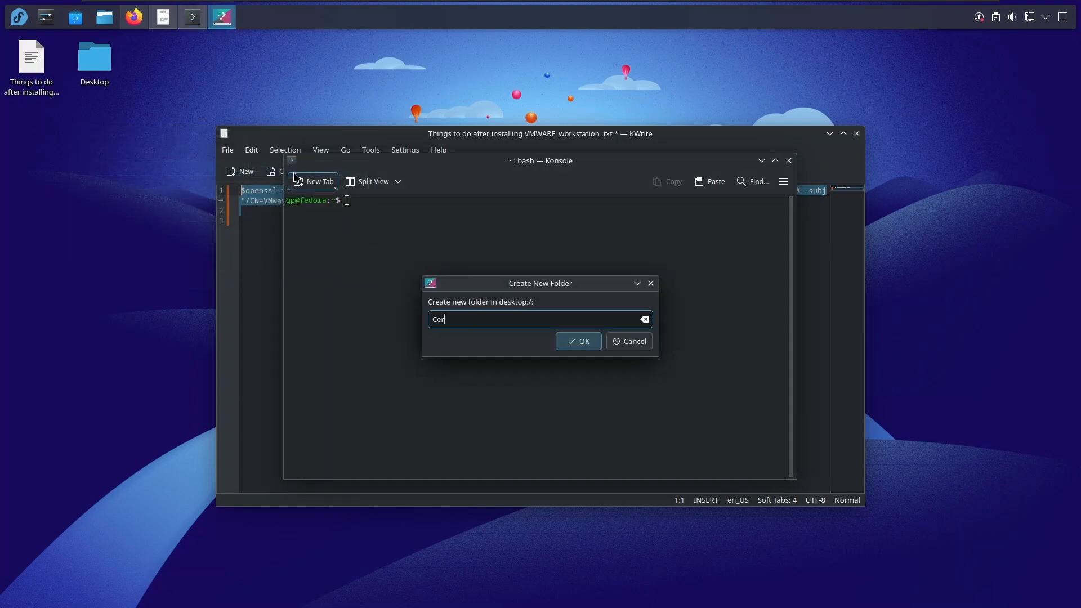
text(t)
key(BackSpace)
key(BackSpace)
key(BackSpace)
key(BackSpace)
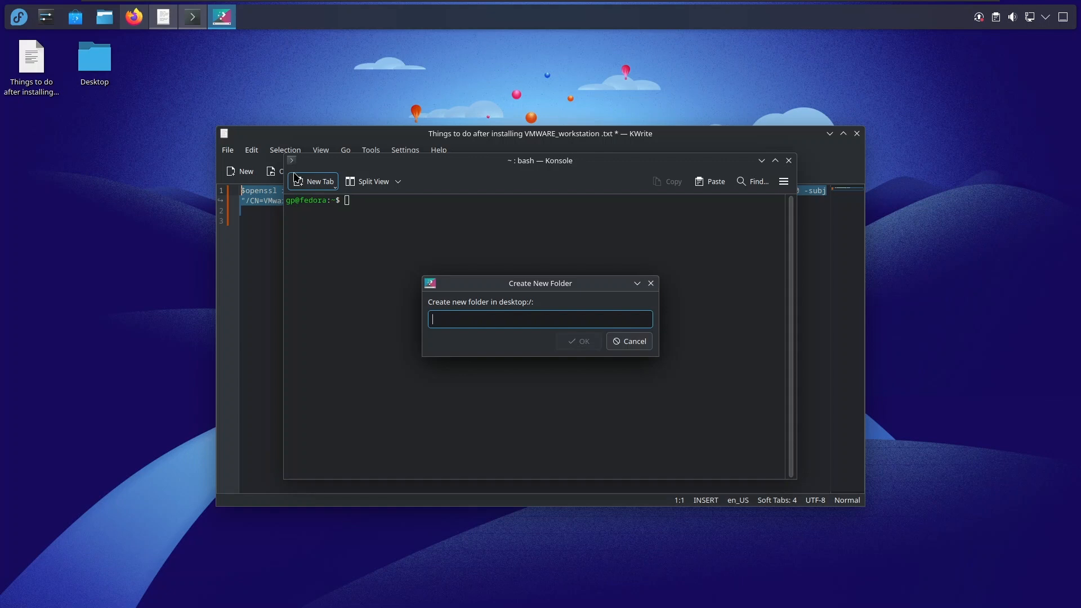
text(Secure boot )
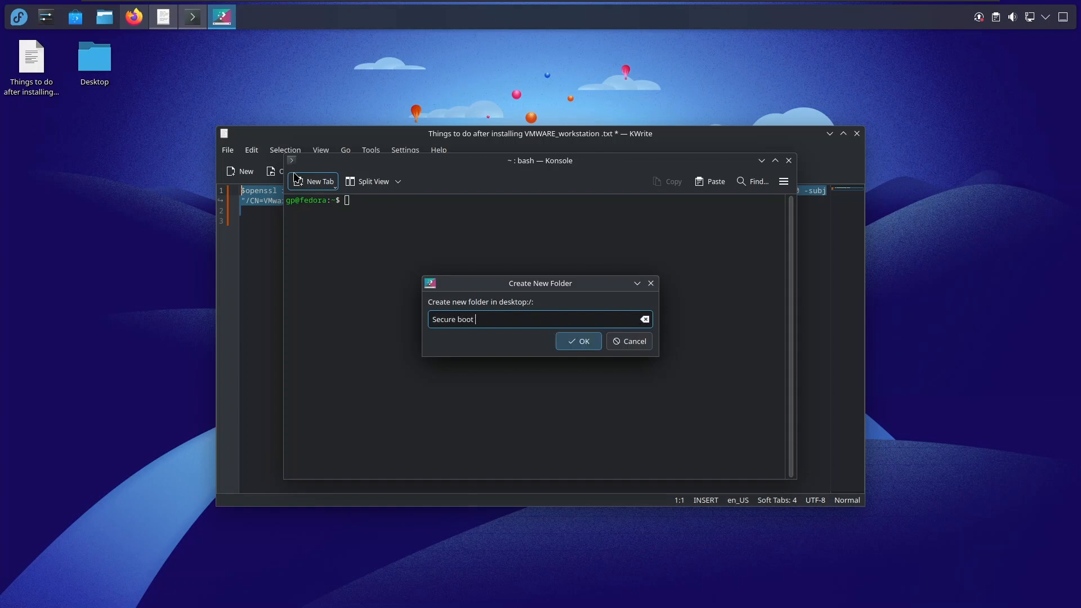
text(Certiifficate)
click(573, 344)
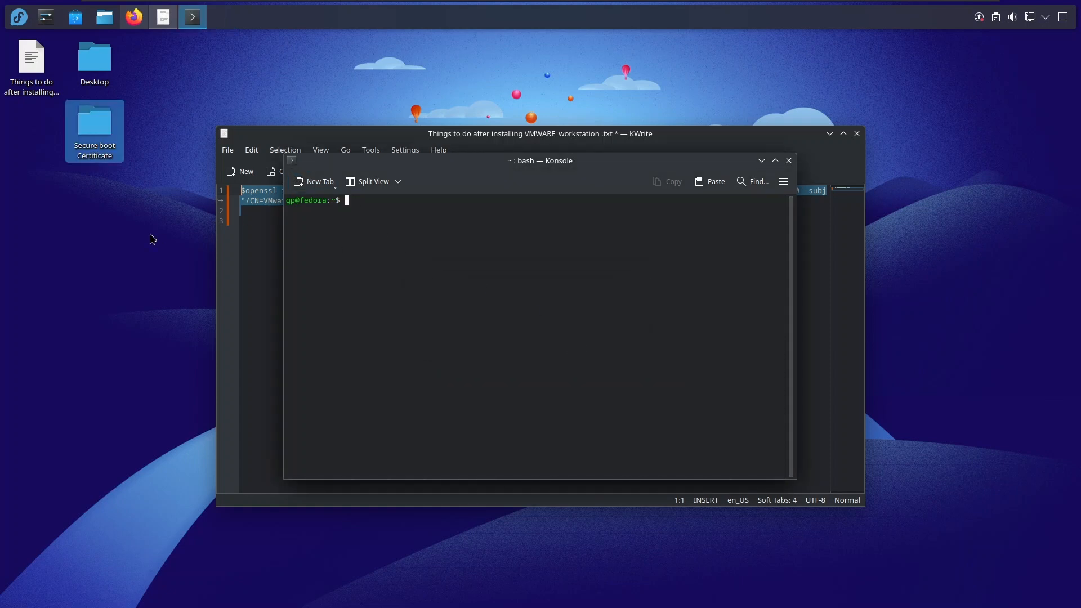
Run the openssl req command from the KWrite notes, without the leading $, in a terminal opened in the Secure boot Certificate folder.
click(789, 160)
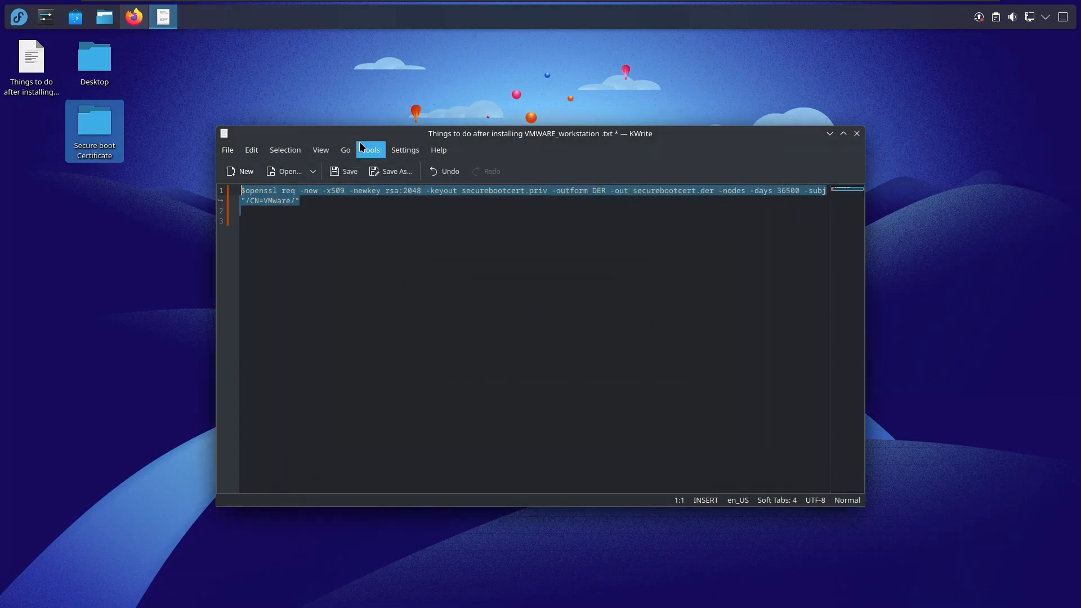
double_click(94, 125)
click(343, 219)
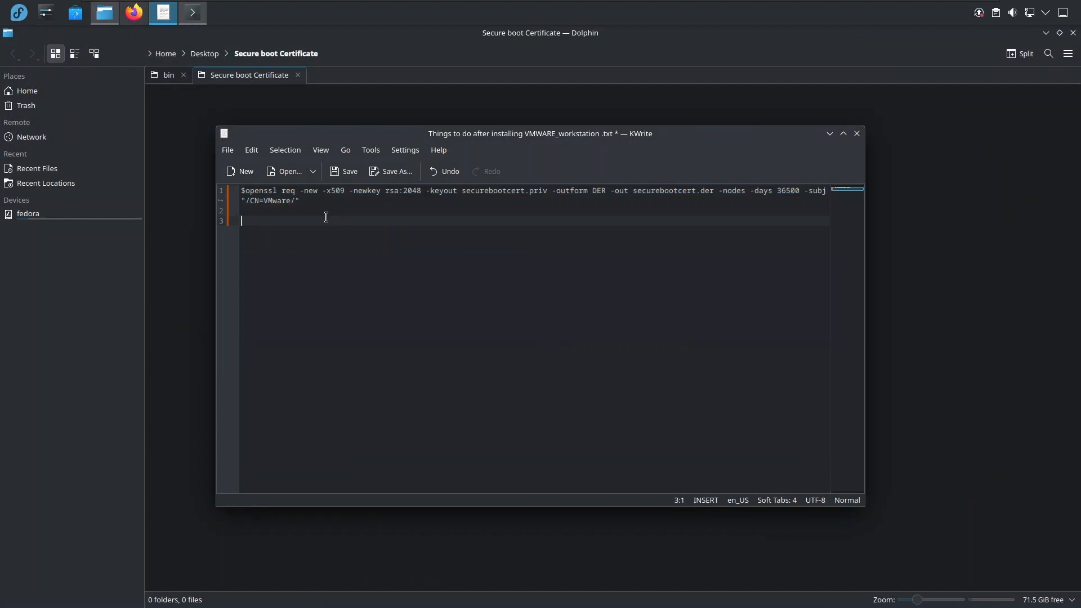
drag(305, 210, 247, 191)
key(ctrl+c)
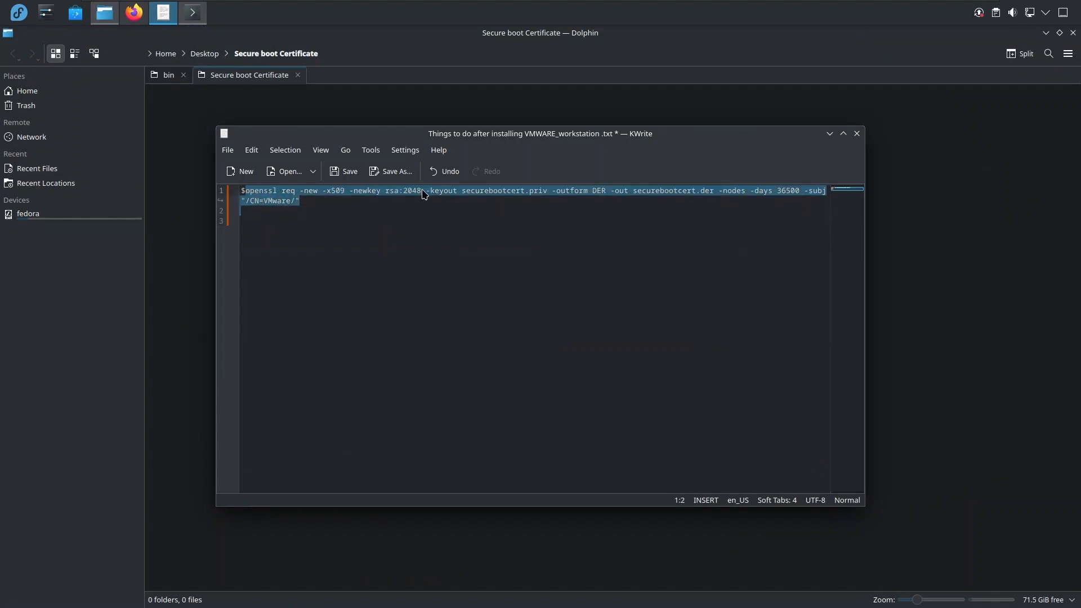
key(alt+Tab)
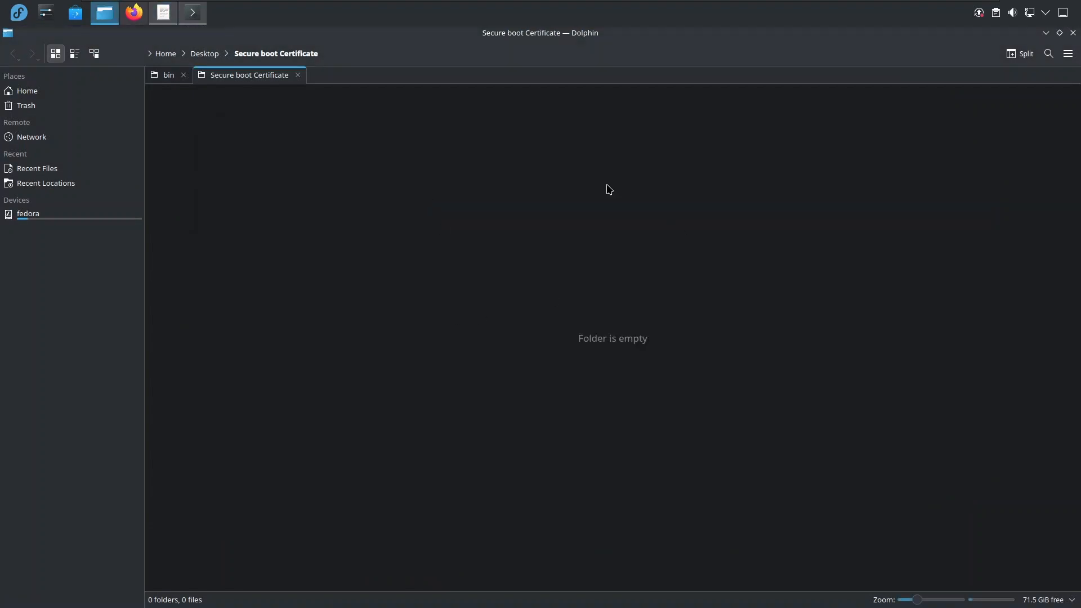
click(192, 12)
right_click(512, 225)
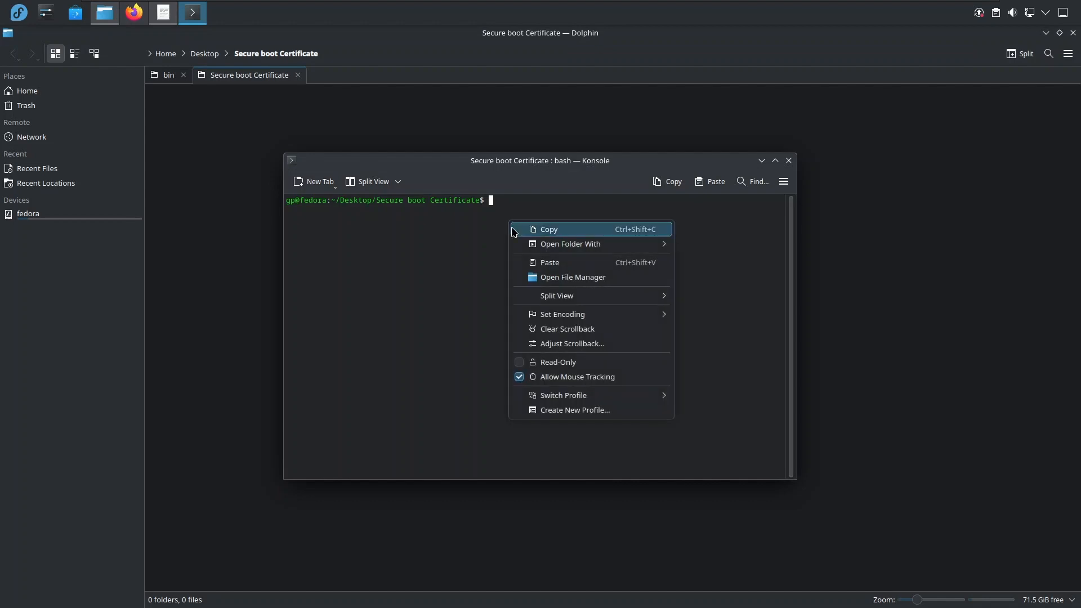
click(540, 263)
key(Return)
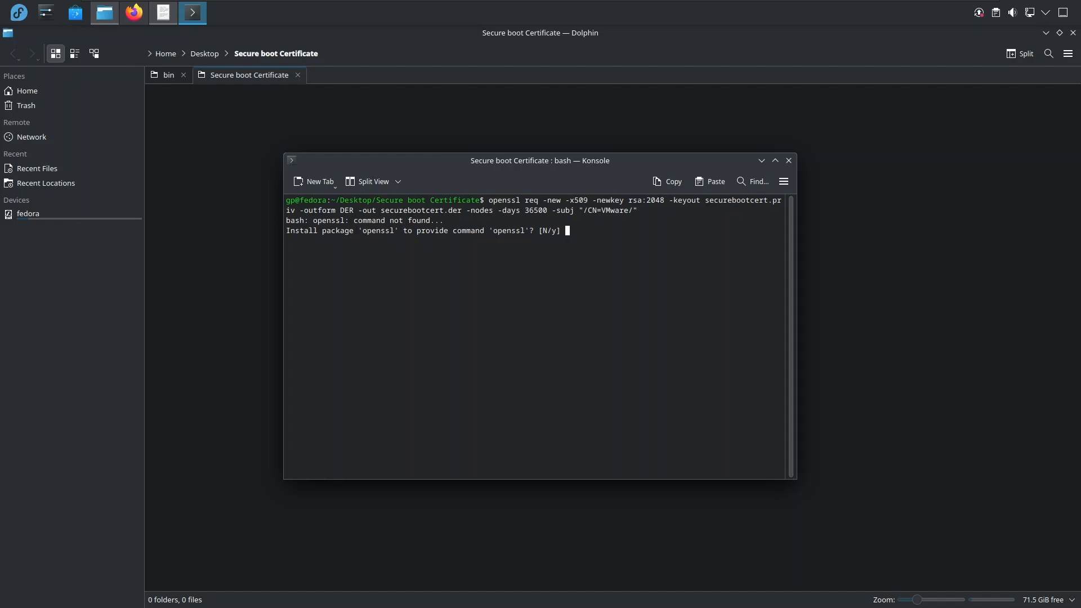
Accept installing the openssl package and its changes so the key pair is generated, and clear the terminal.
text(y)
key(Return)
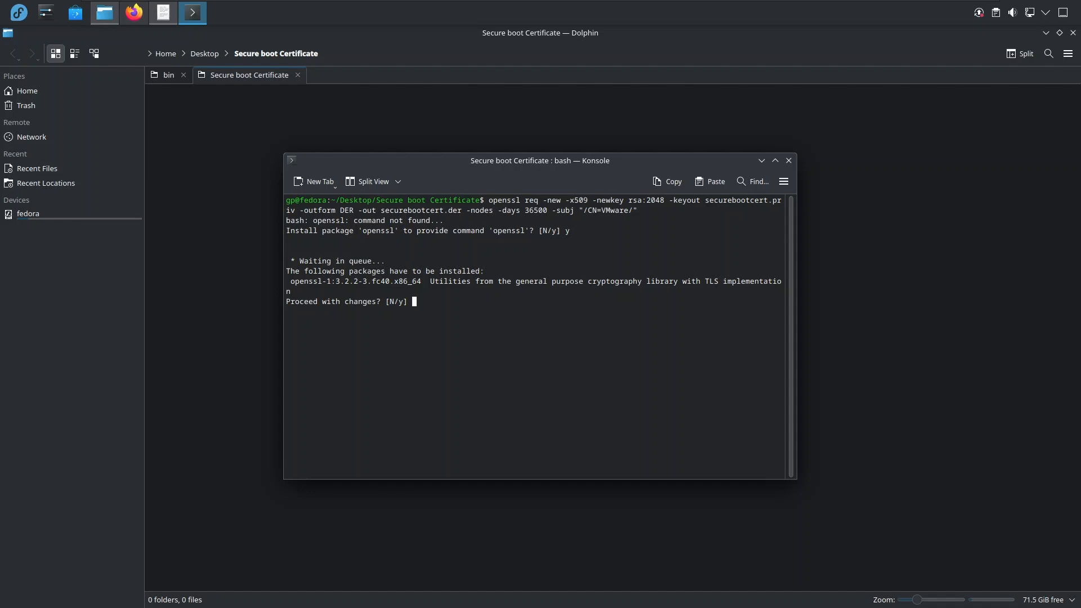
text(y)
key(Return)
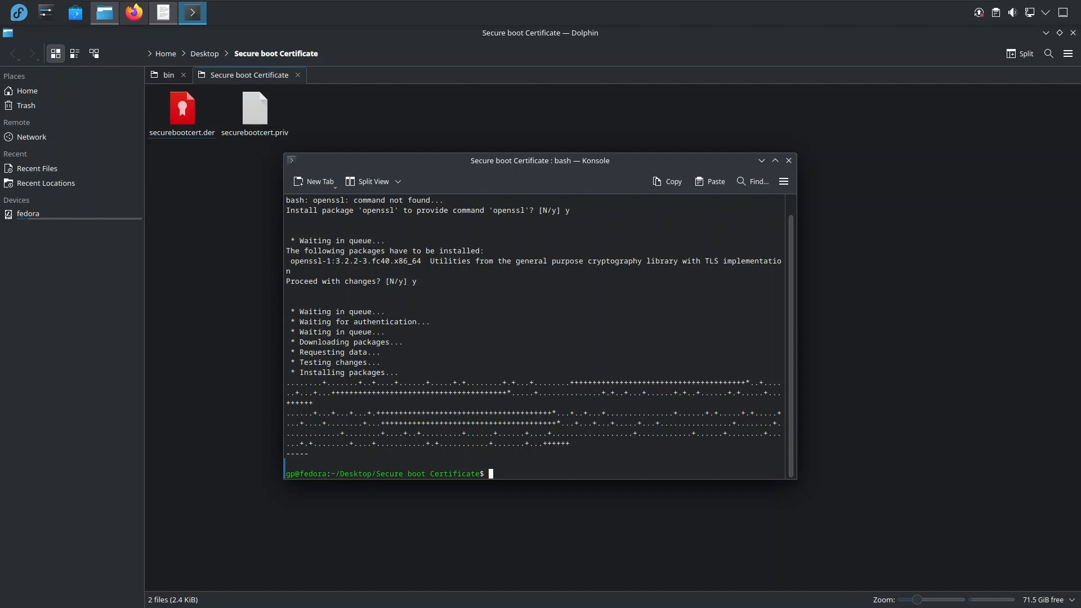
text(clear)
key(Return)
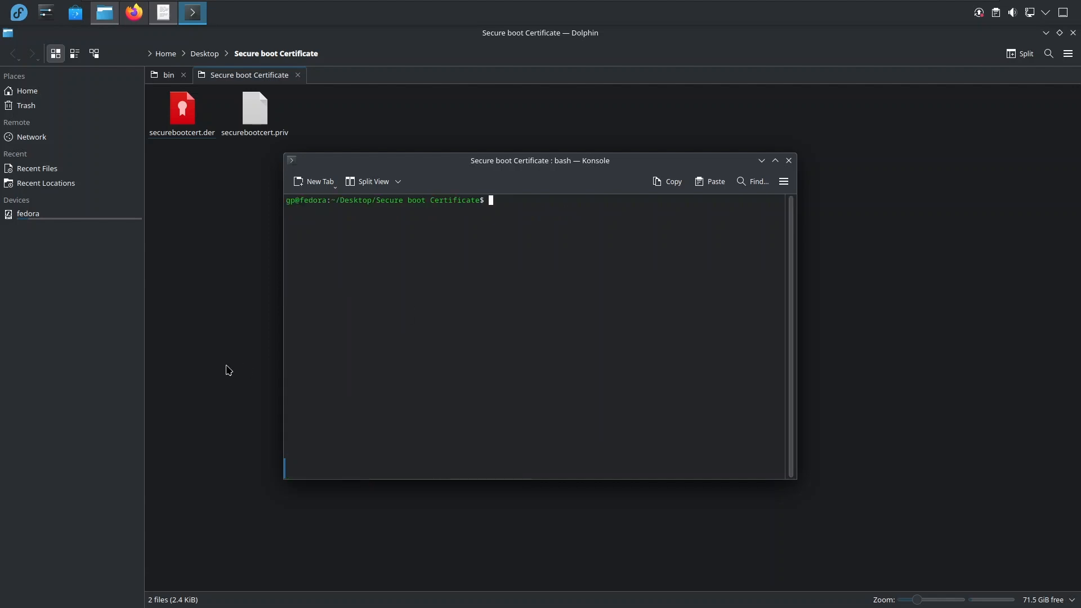
Copy the two sudo sign-file commands for vmmon and vmnet from the Broadcom article to line 3 of the KWrite notes.
click(1045, 32)
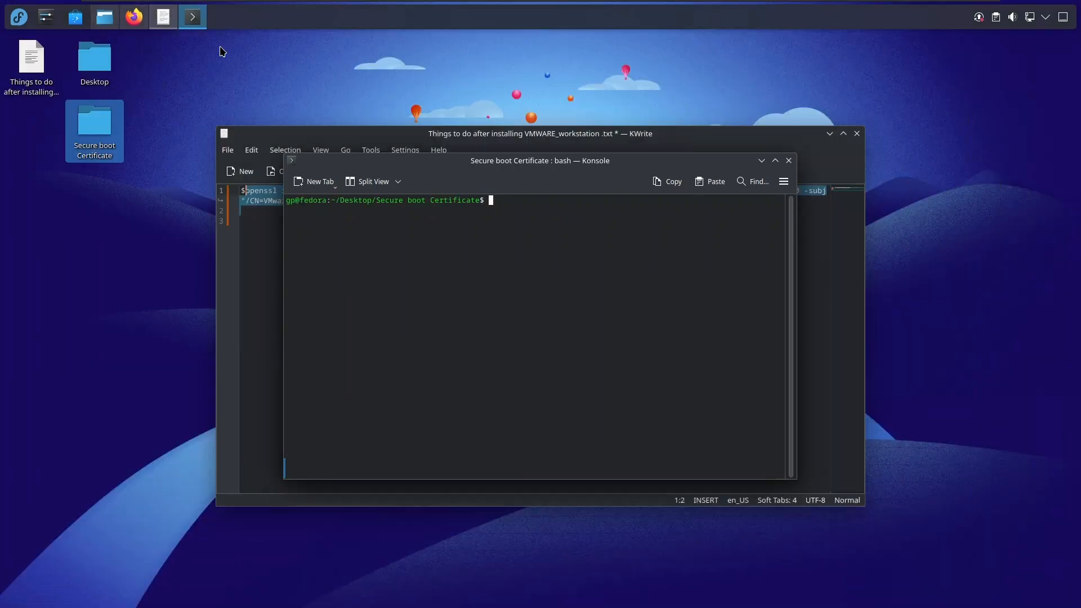
click(143, 23)
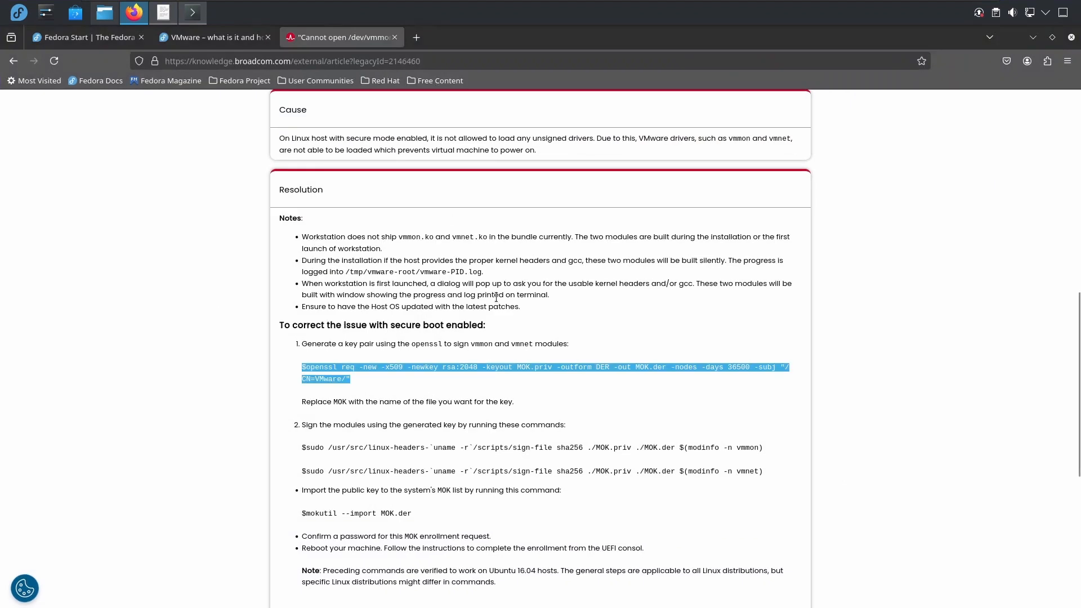
scroll(448, 428, down, 2)
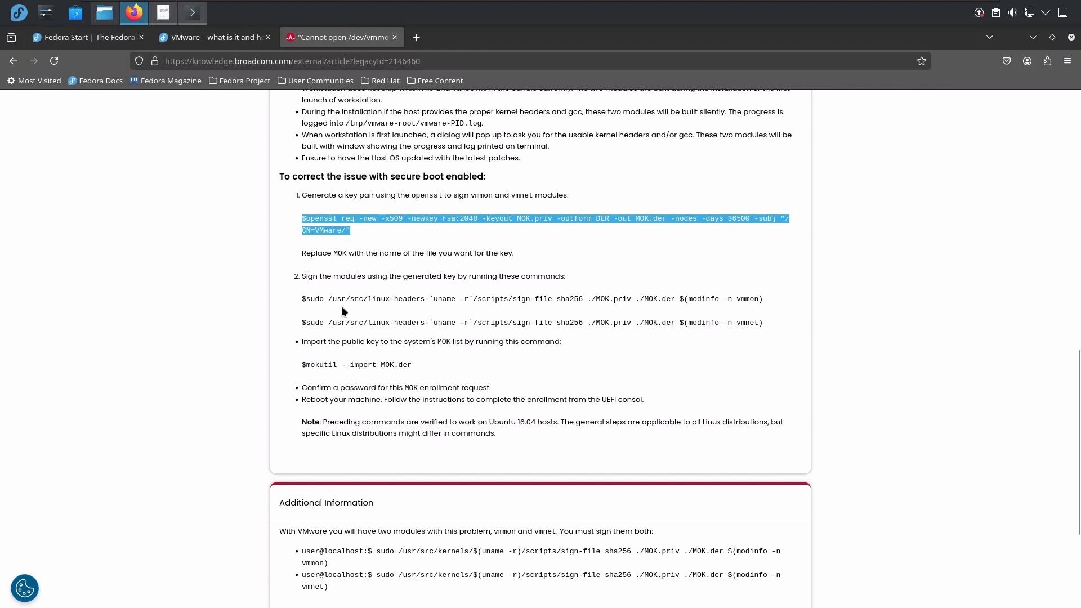
drag(303, 299, 620, 311)
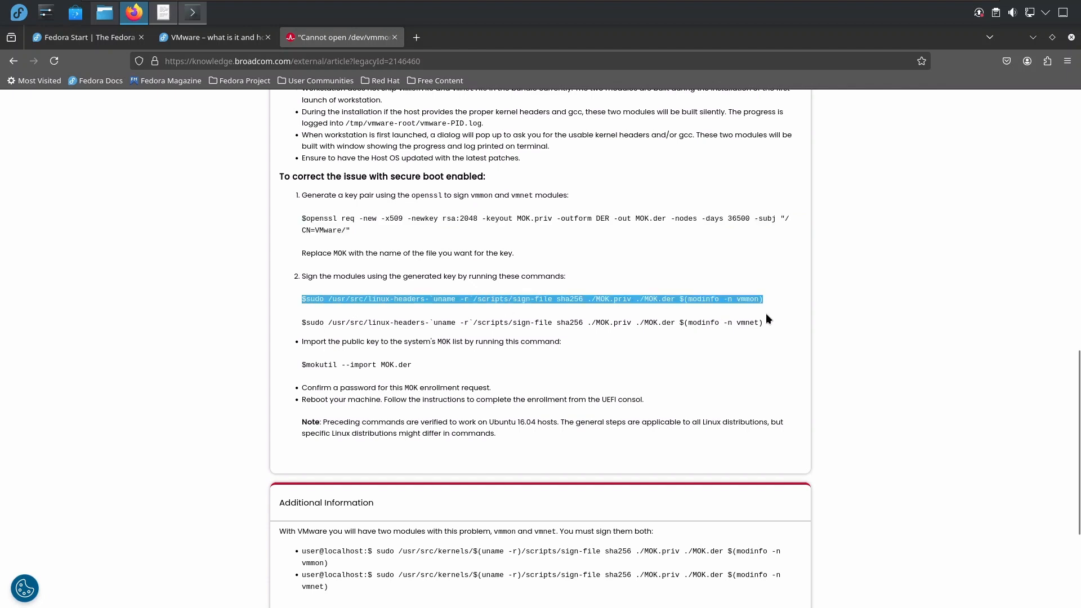
drag(766, 314, 779, 321)
key(ctrl+c)
key(alt+Tab)
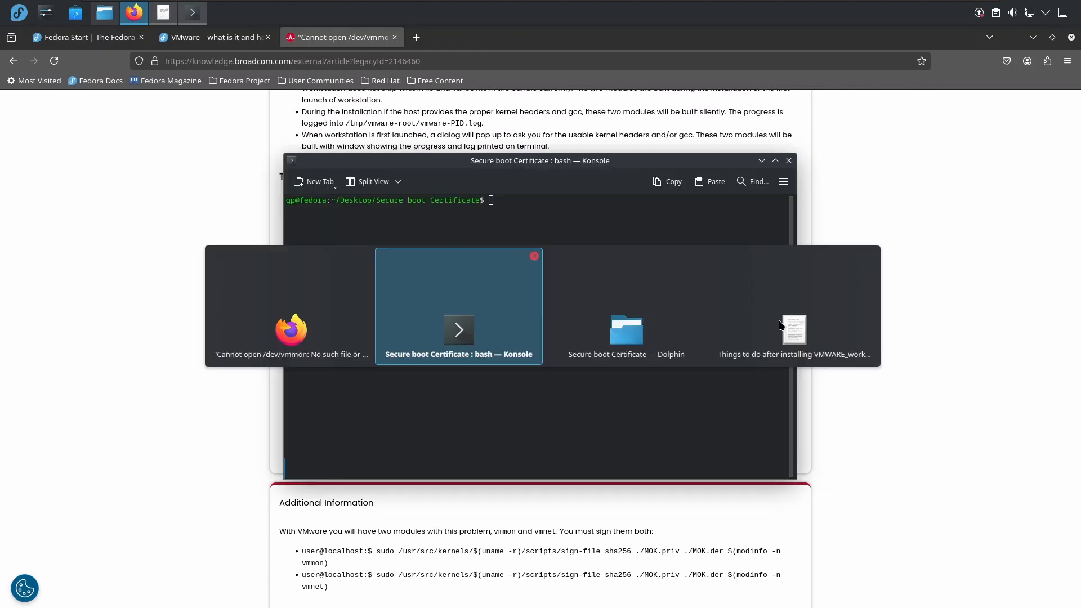
click(164, 13)
click(432, 221)
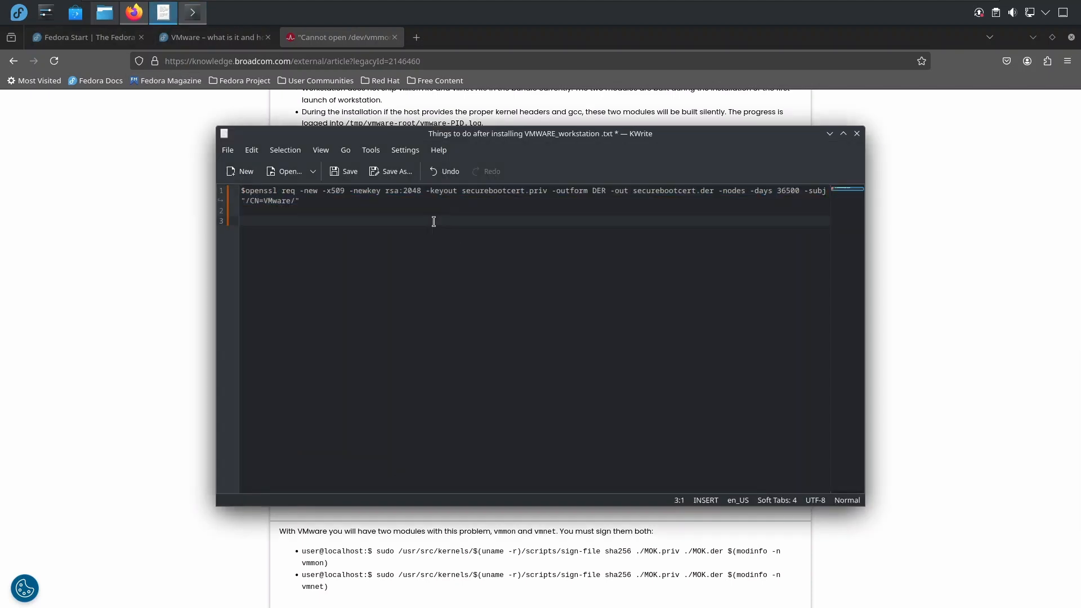
key(ctrl+v)
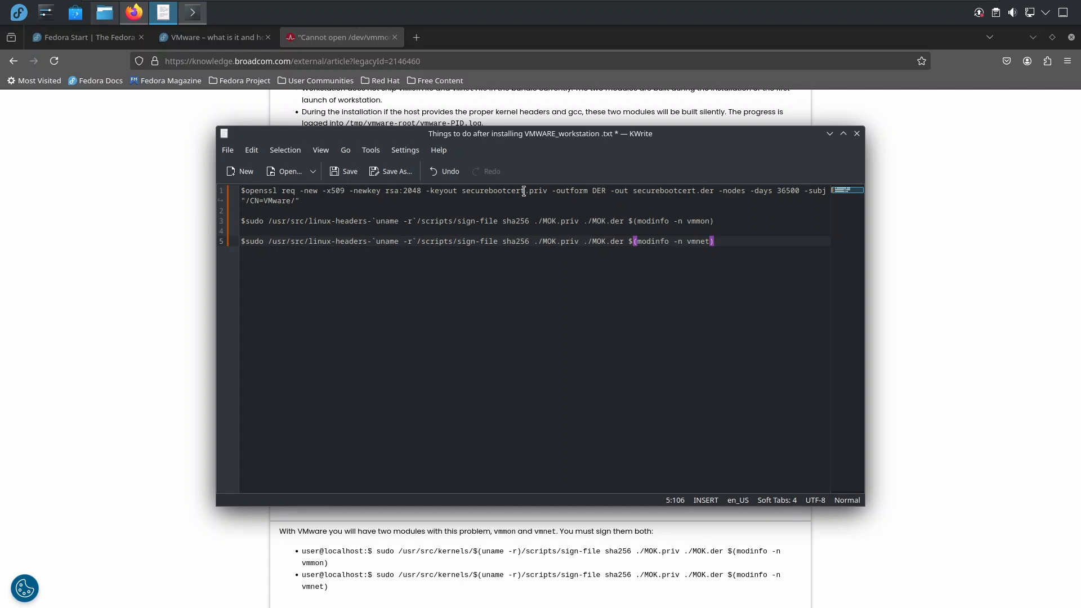
Replace every MOK file name in the vmmon and vmnet signing commands with securebootcert, reusing the name from the openssl command.
drag(525, 192, 462, 192)
key(ctrl+c)
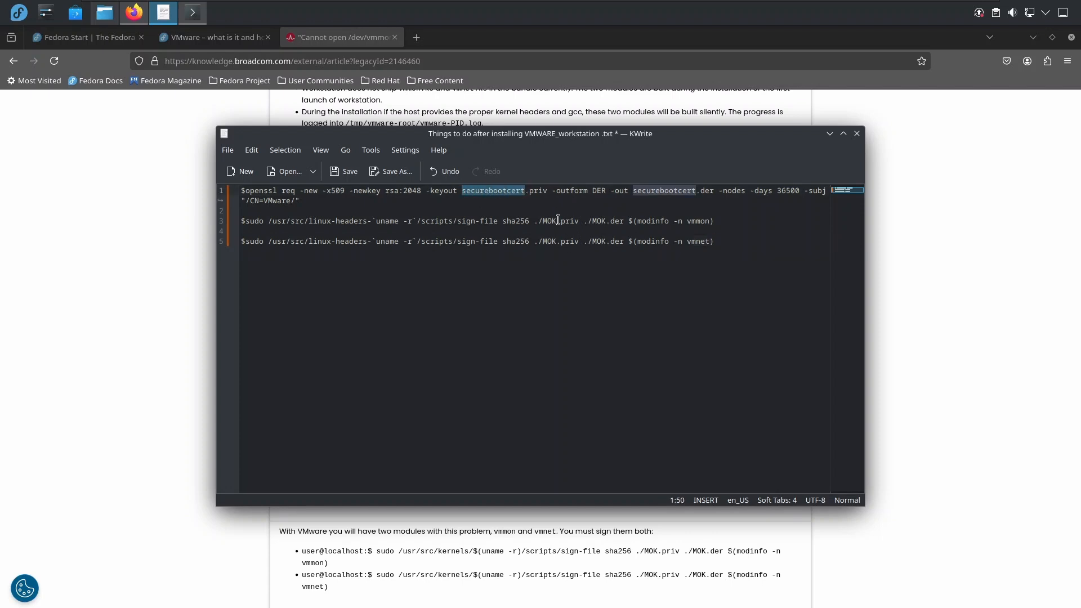
drag(557, 221, 542, 220)
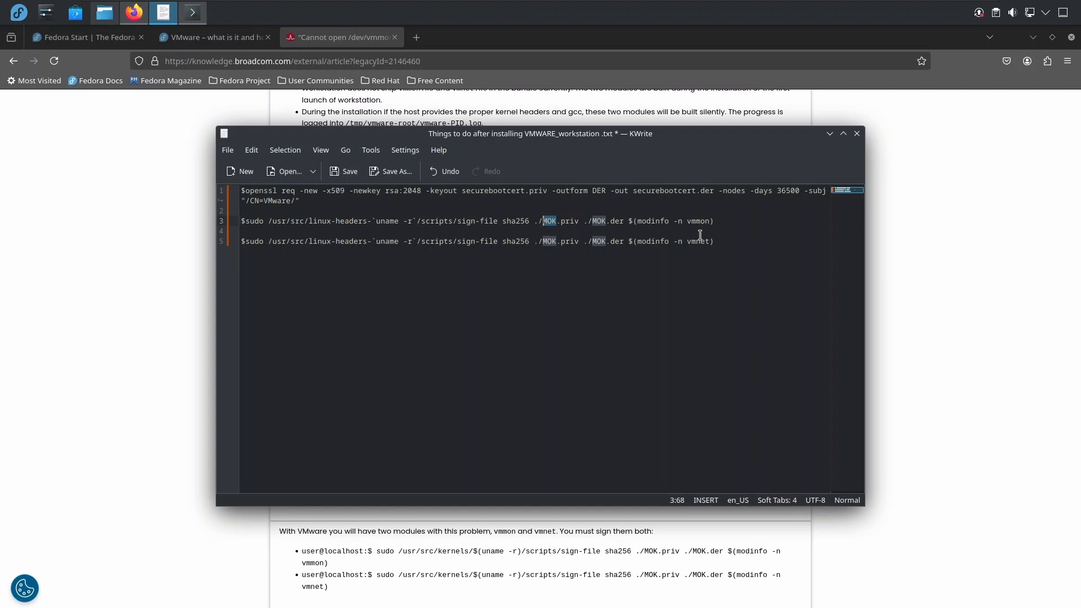
key(ctrl+v)
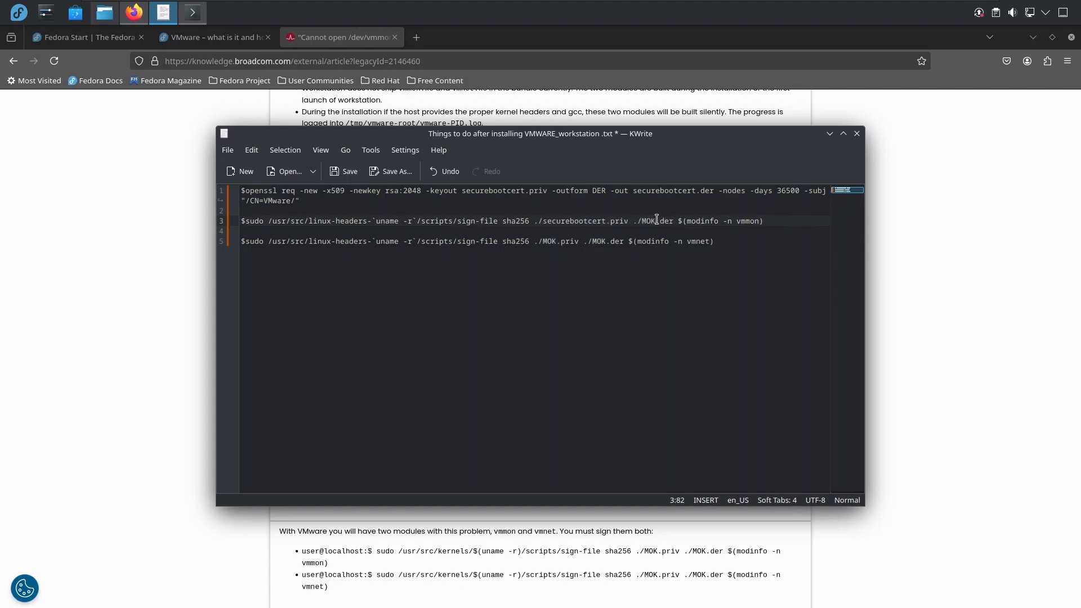
drag(656, 221, 544, 242)
key(ctrl+v)
key(ctrl+v)
click(556, 240)
key(ctrl+v)
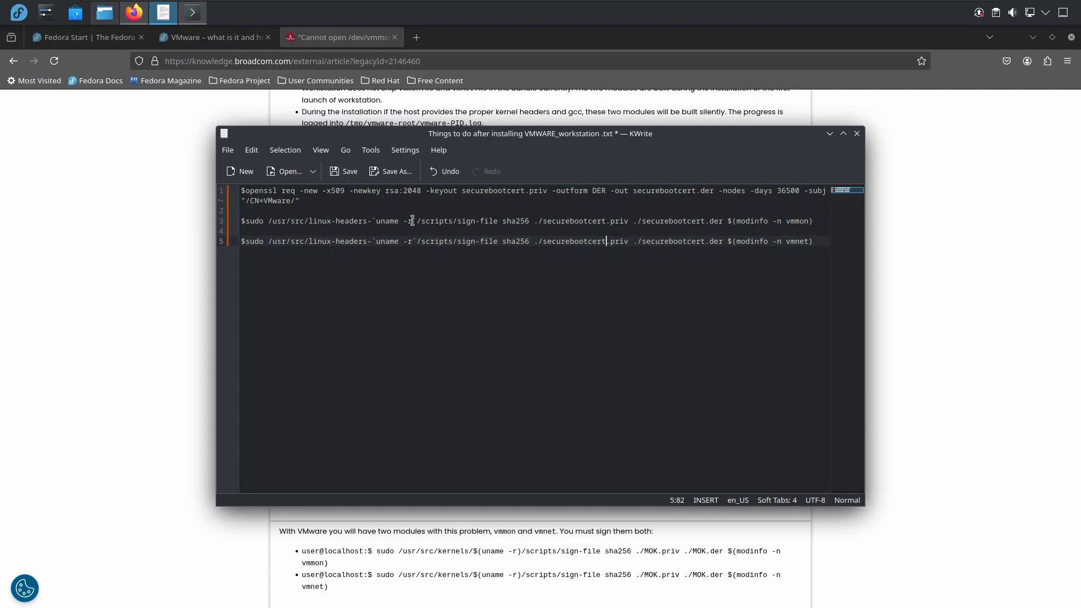
Copy uname -r from the vmmon signing command and run it in the Konsole terminal.
drag(412, 220, 376, 221)
key(ctrl+c)
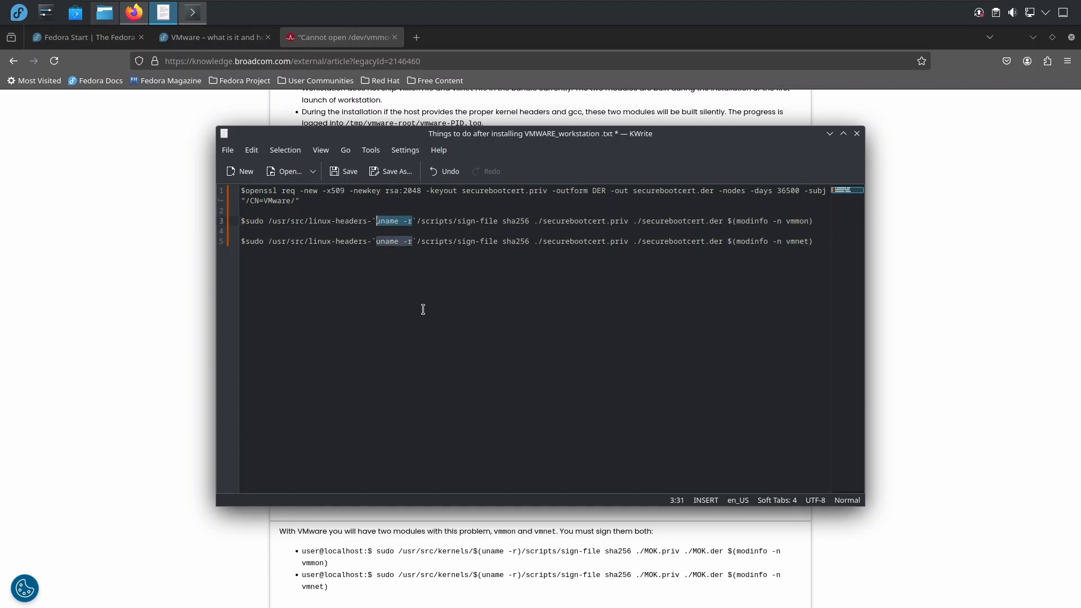
click(192, 12)
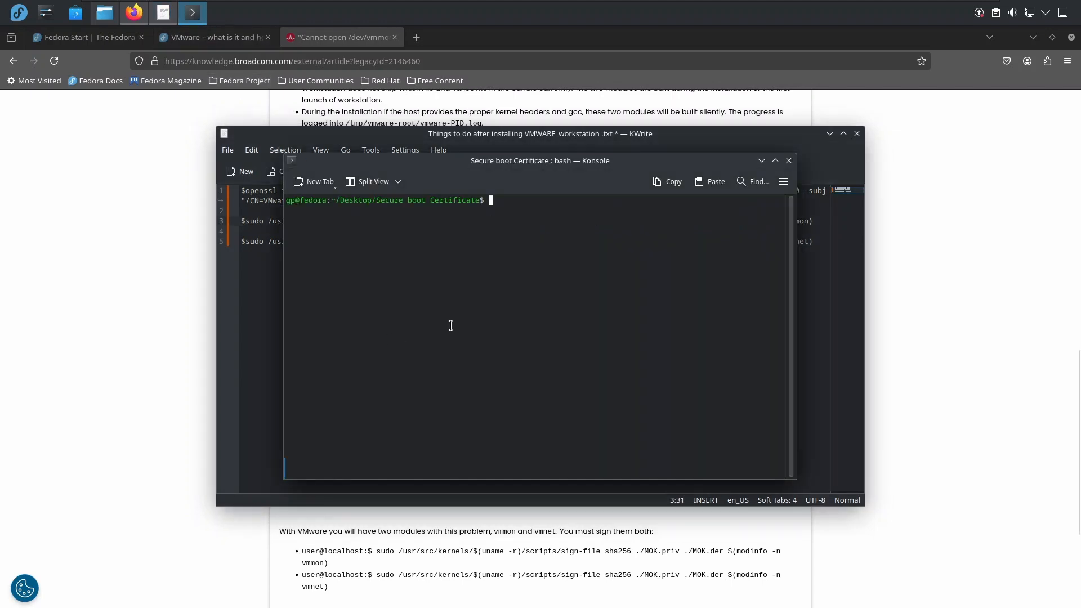
right_click(451, 325)
click(509, 363)
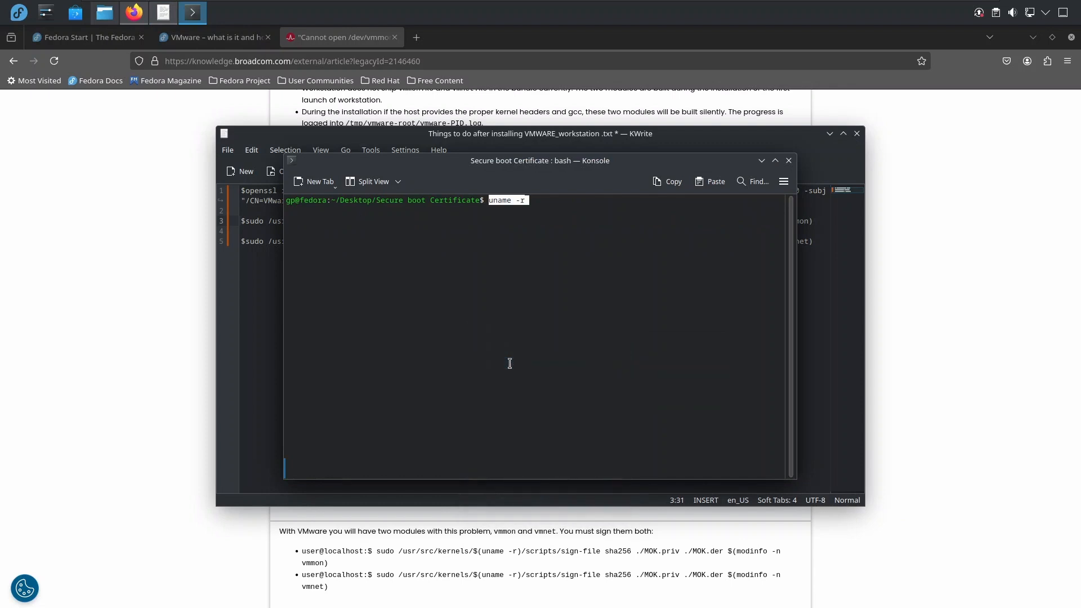
key(Return)
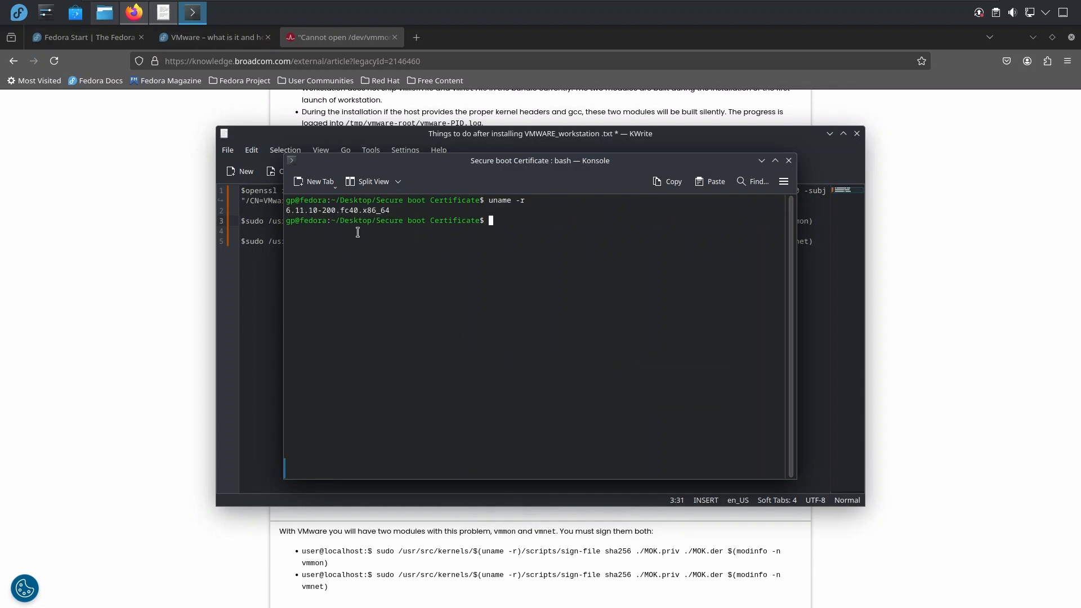
Copy the kernel version from the uname -r output and return to the notes in KWrite.
double_click(389, 210)
drag(389, 210, 286, 210)
right_click(299, 210)
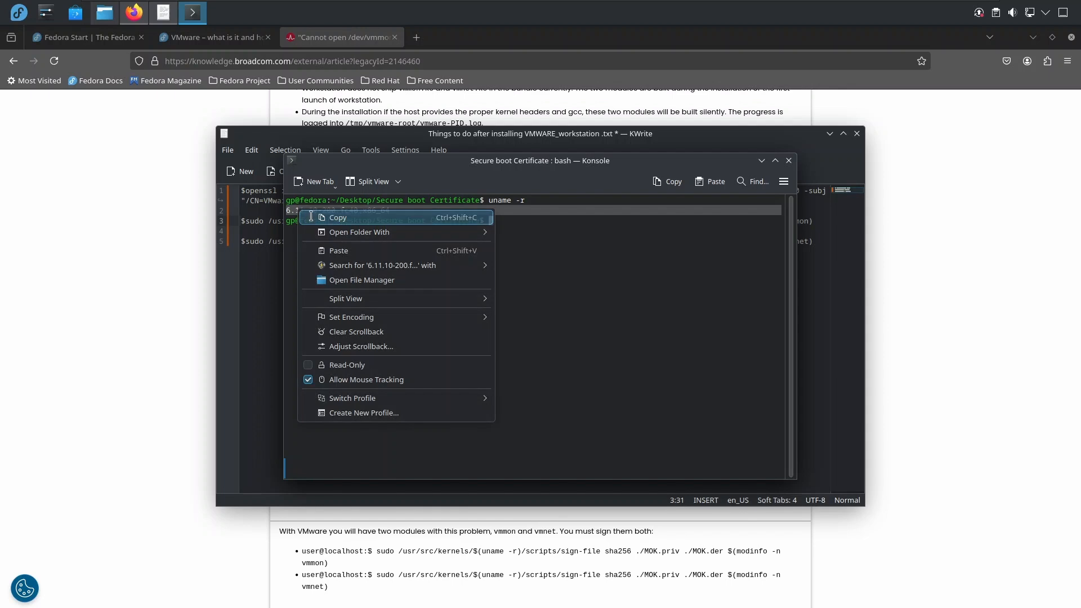
click(308, 218)
click(761, 162)
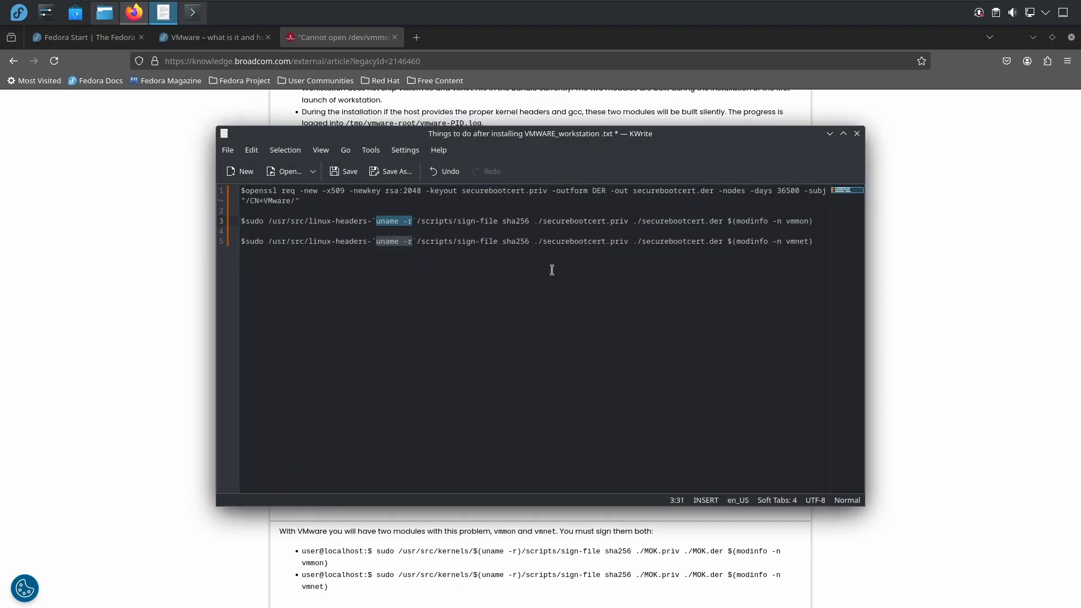
click(525, 278)
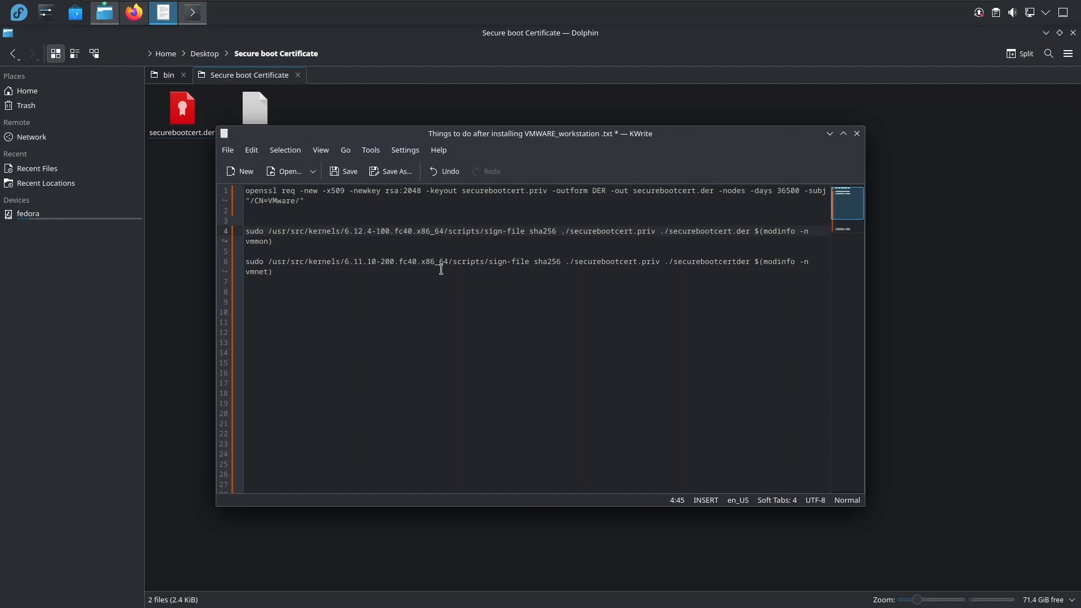
Set the kernel version in the vmnet signing command's path to 6.12.4-100.fc40.x86_64.
drag(449, 262, 345, 263)
key(ctrl+v)
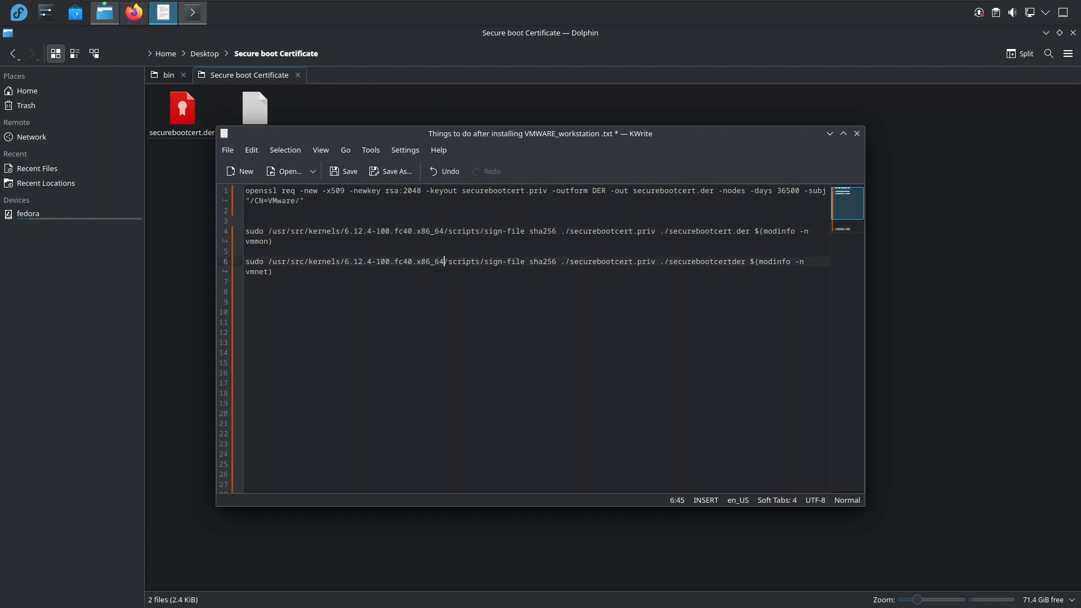
Copy the full vmmon signing command from the notes and paste it at the Konsole prompt.
click(297, 241)
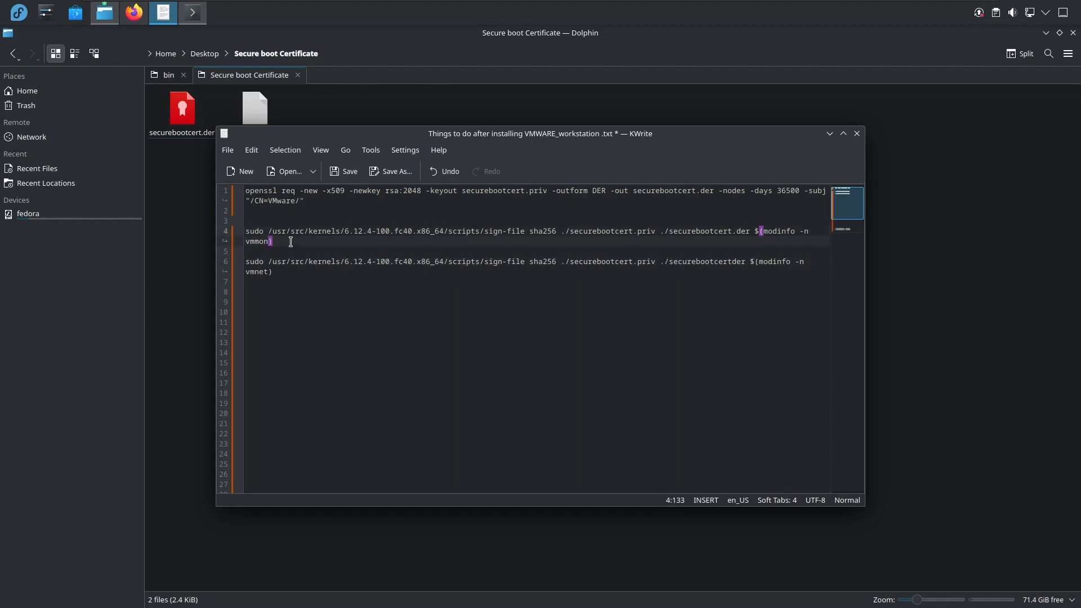
drag(291, 242, 247, 236)
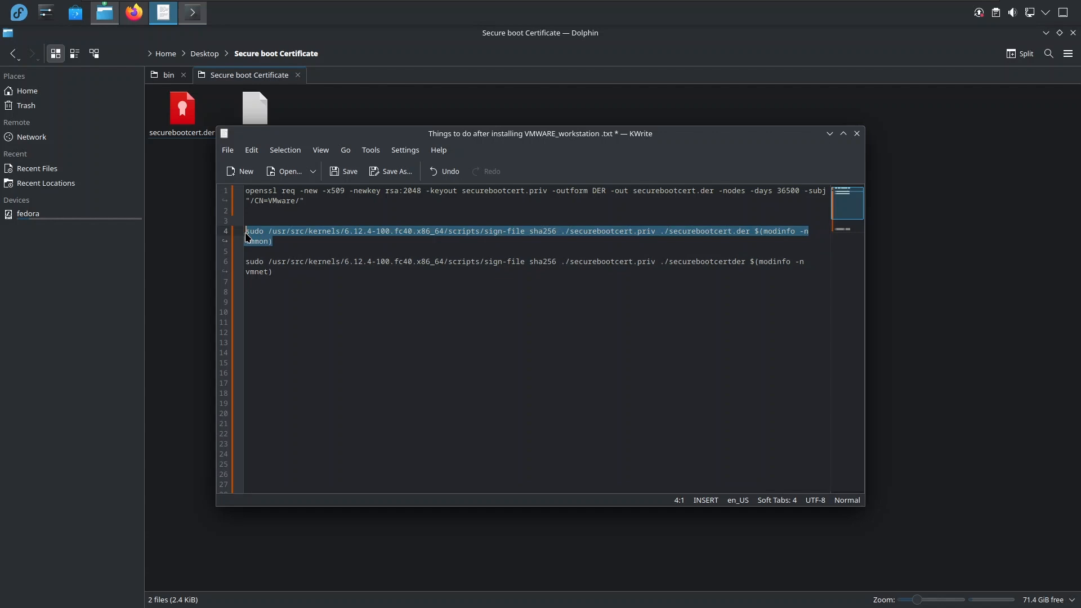
click(193, 13)
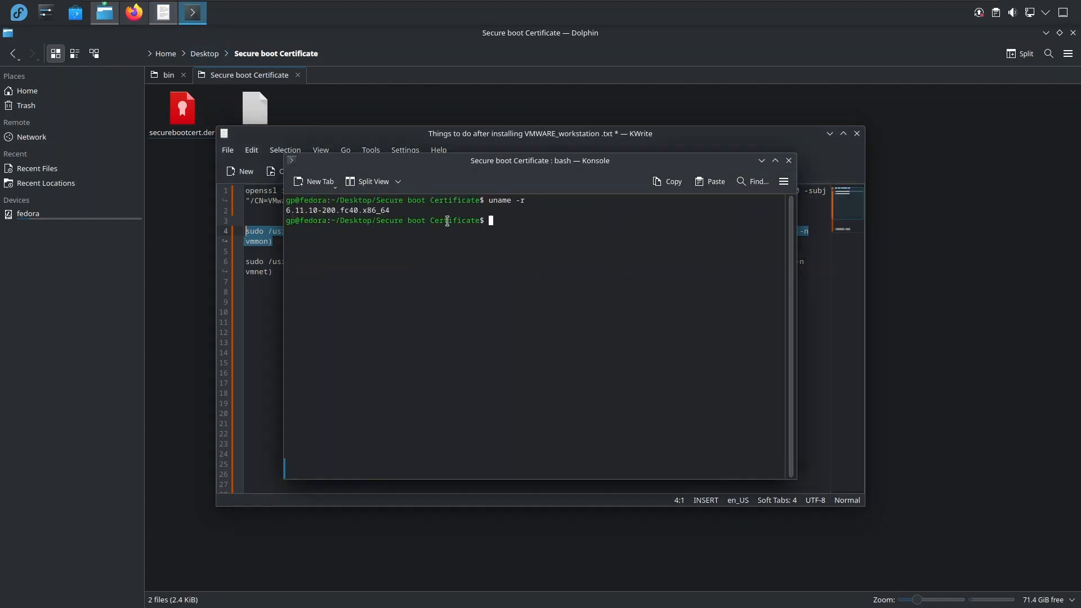
right_click(514, 220)
click(546, 257)
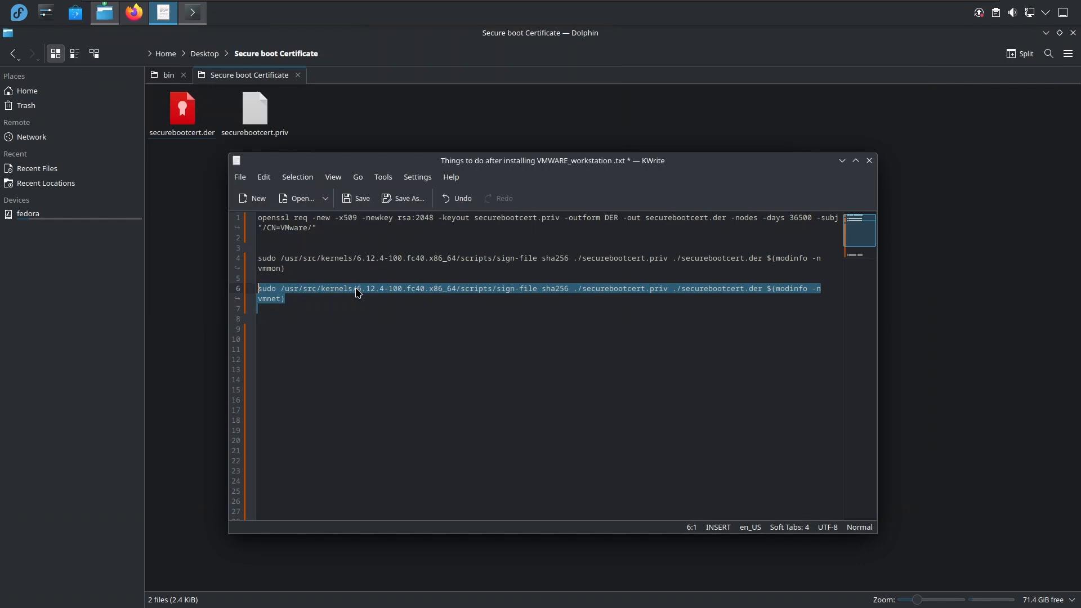
Copy the vmnet signing command from the notes and run it in the Konsole terminal.
right_click(357, 291)
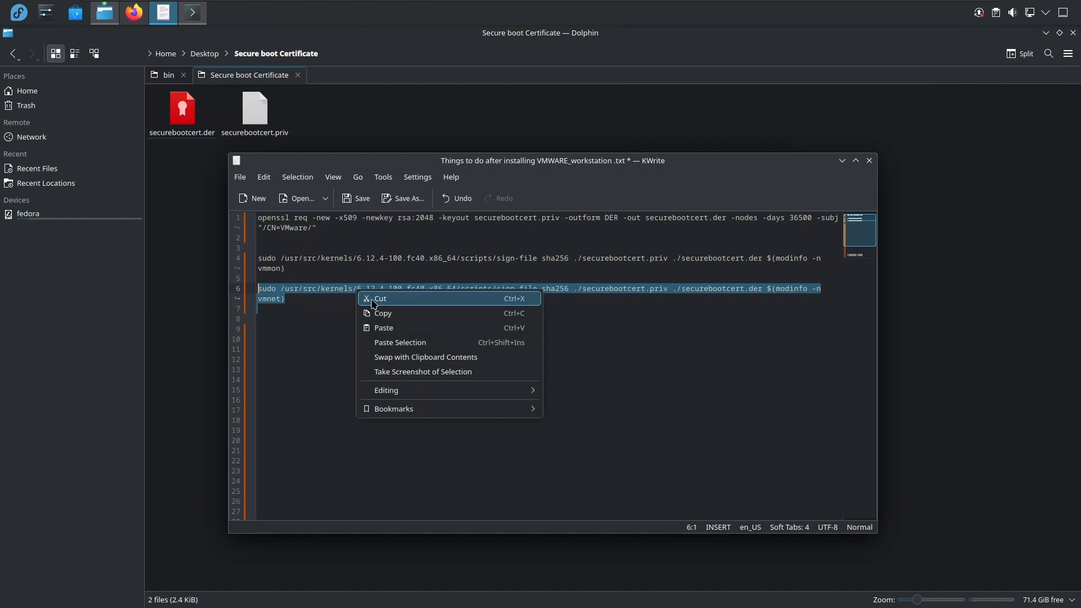
click(390, 315)
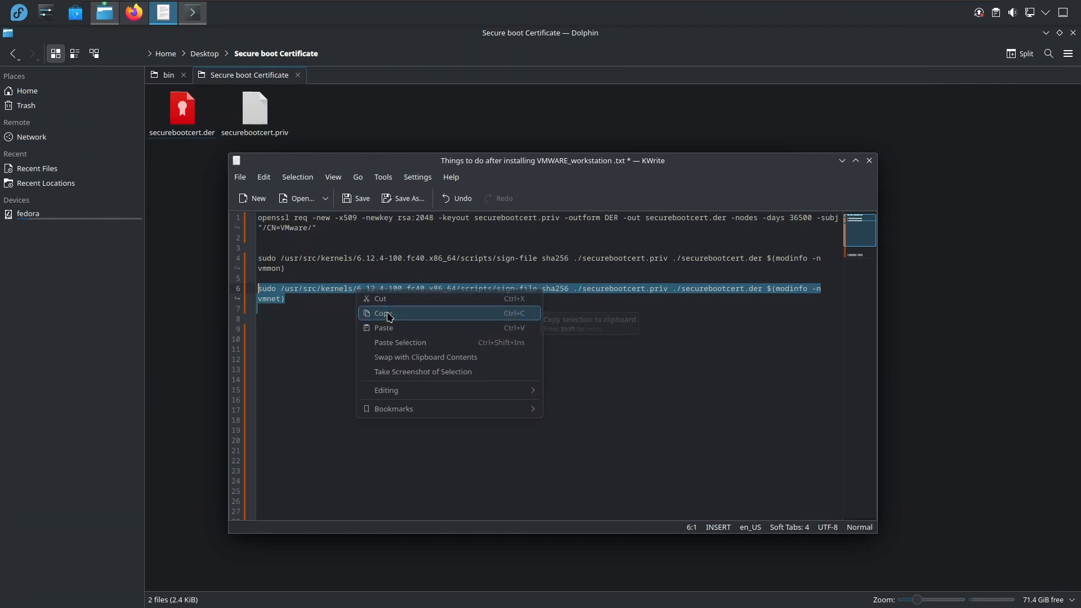
click(192, 14)
right_click(519, 221)
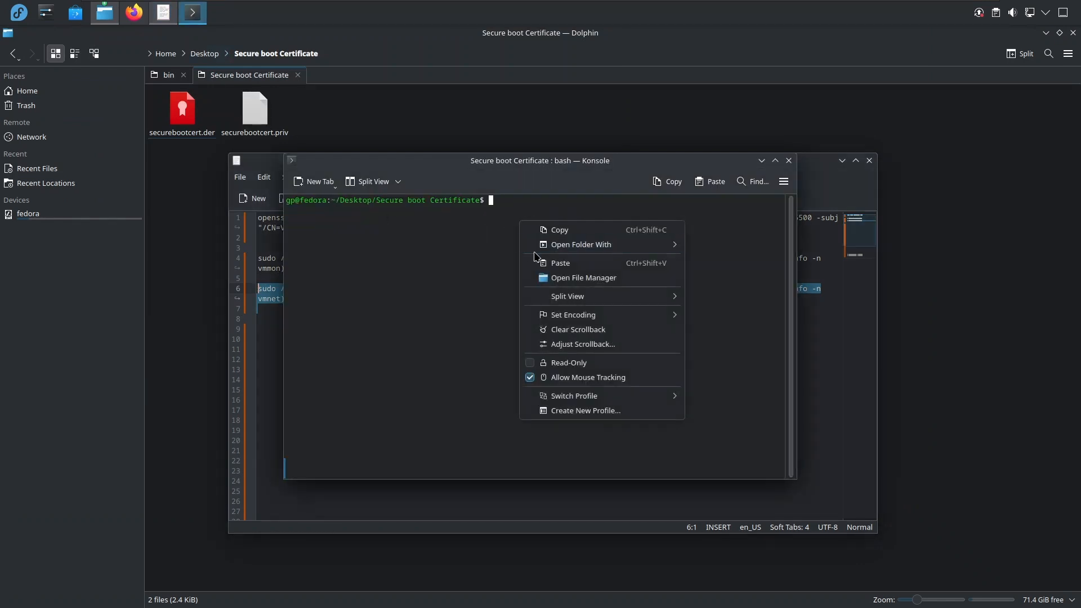
click(544, 263)
key(Return)
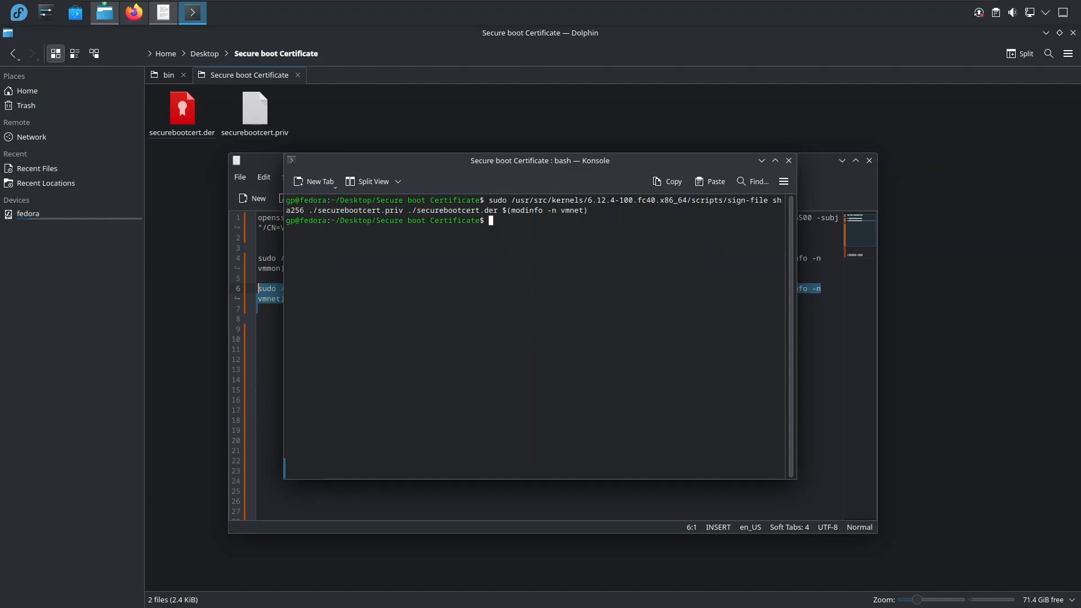
Copy mokutil --import MOK.der from the Broadcom article in Firefox into the KWrite notes below the vmnet signing command.
click(819, 388)
click(134, 13)
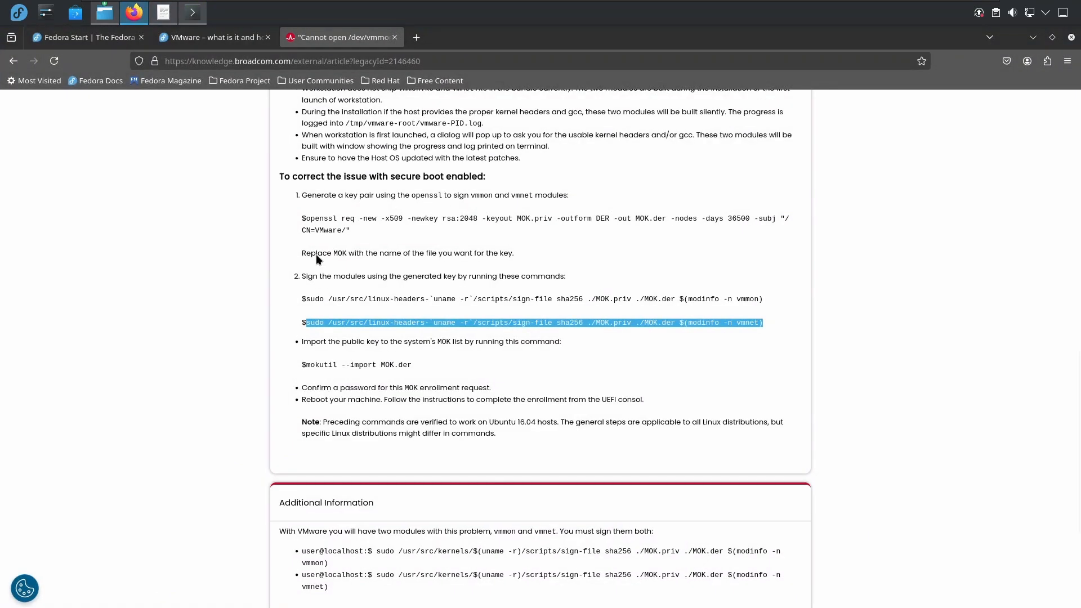
drag(306, 366, 412, 370)
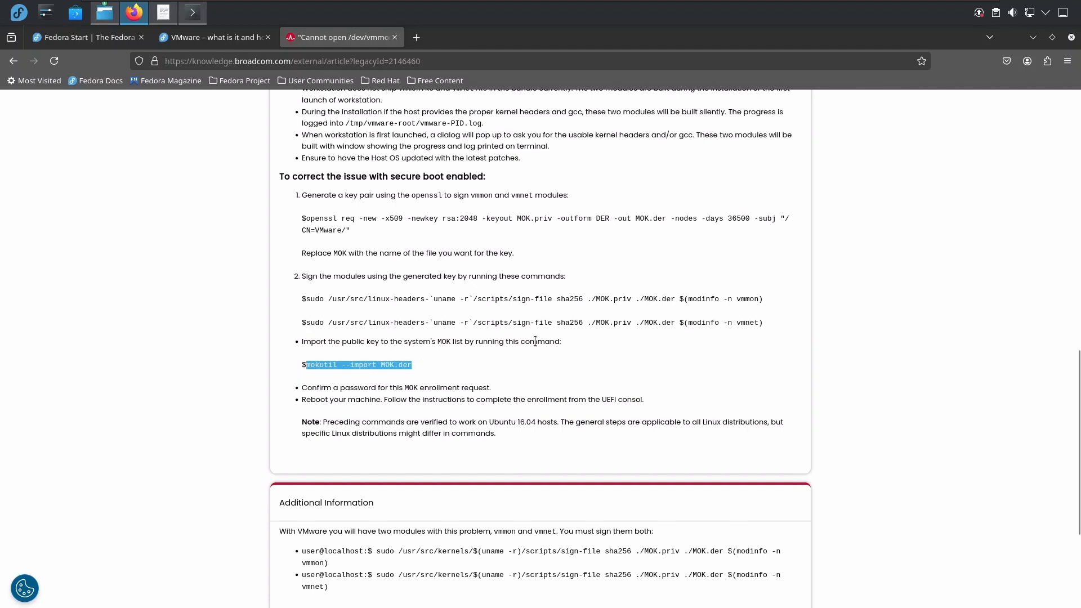
click(1035, 38)
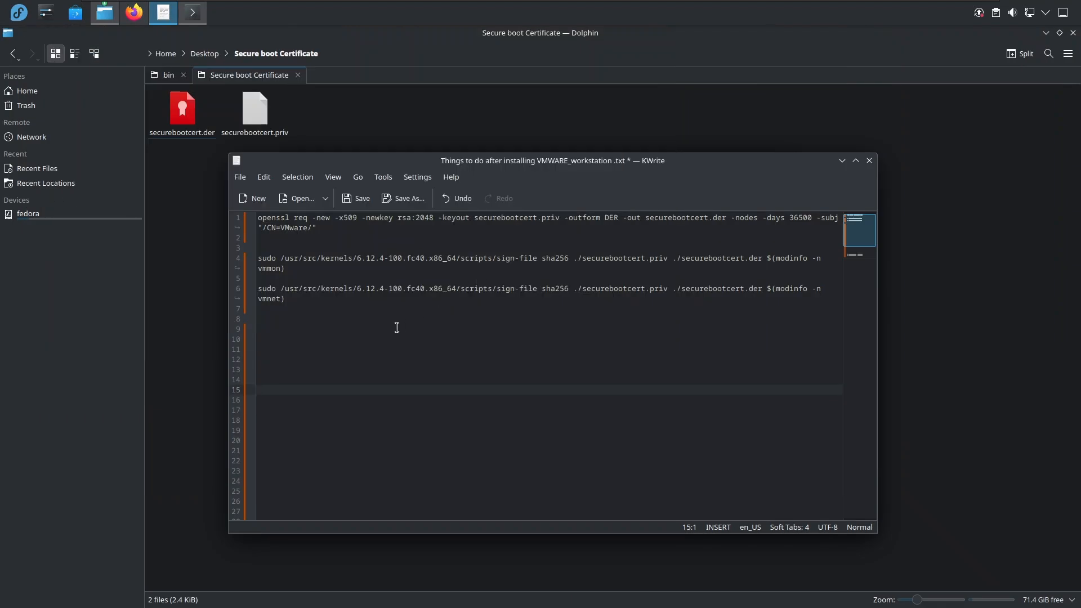
right_click(317, 341)
click(344, 377)
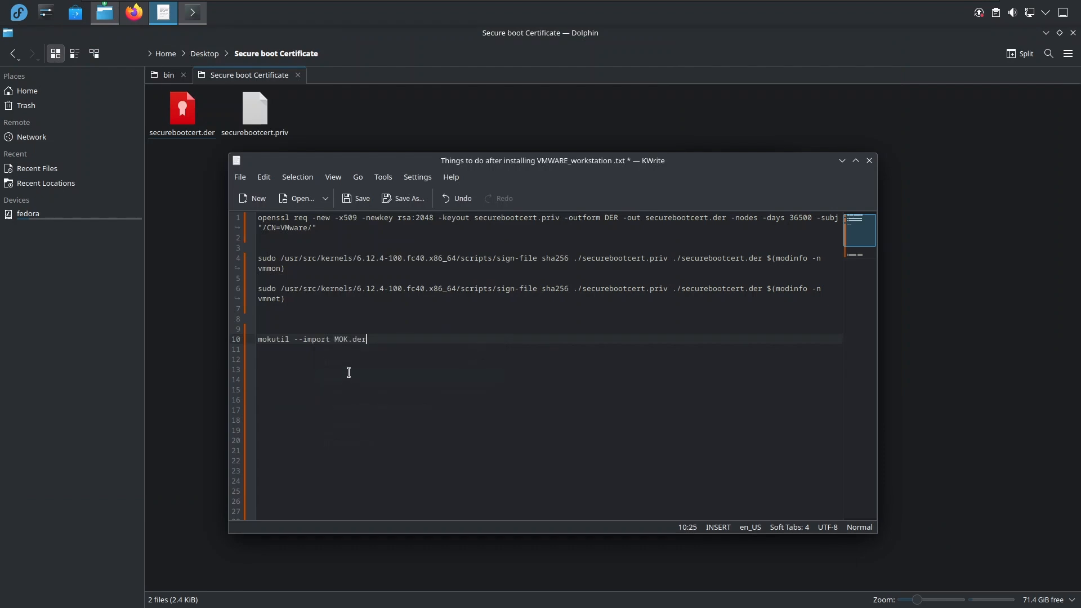
Replace MOK with securebootcert in the mokutil import command, reusing the name from the vmmon signing command.
drag(645, 259, 583, 259)
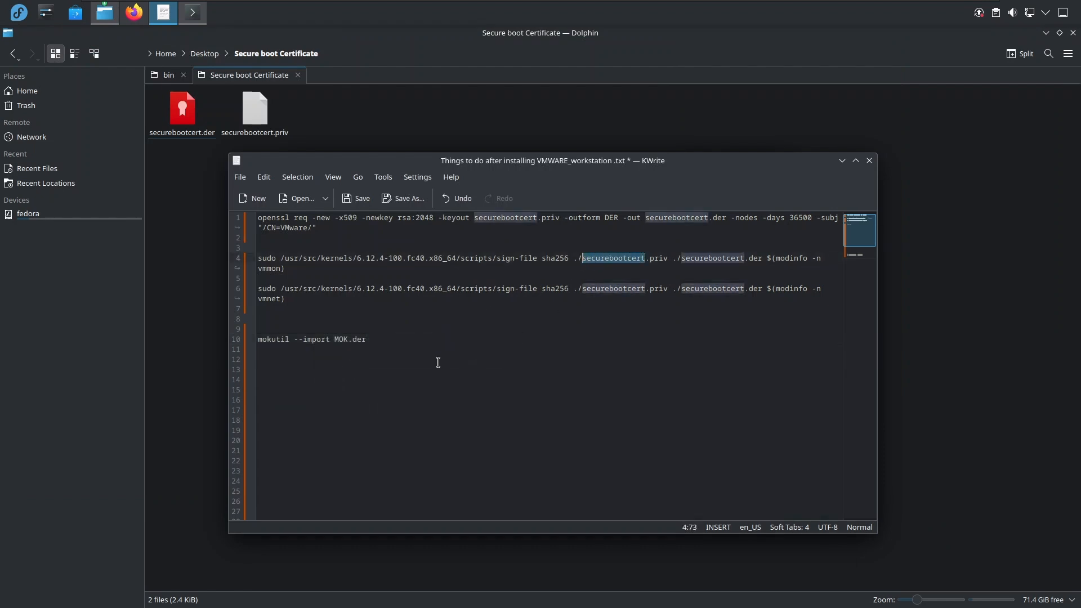
click(348, 339)
double_click(341, 339)
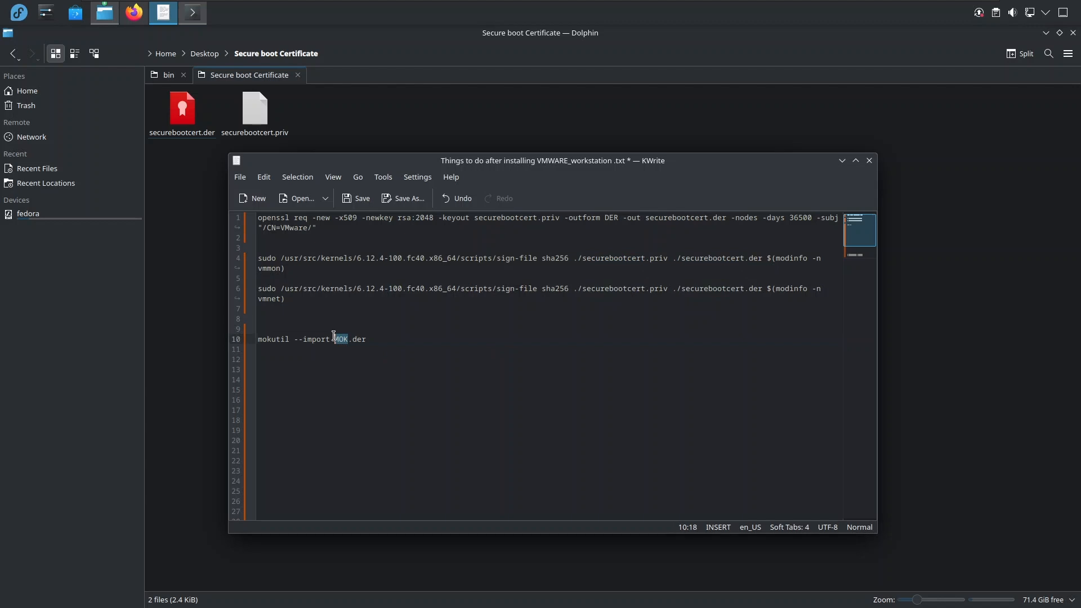
key(ctrl+v)
click(417, 356)
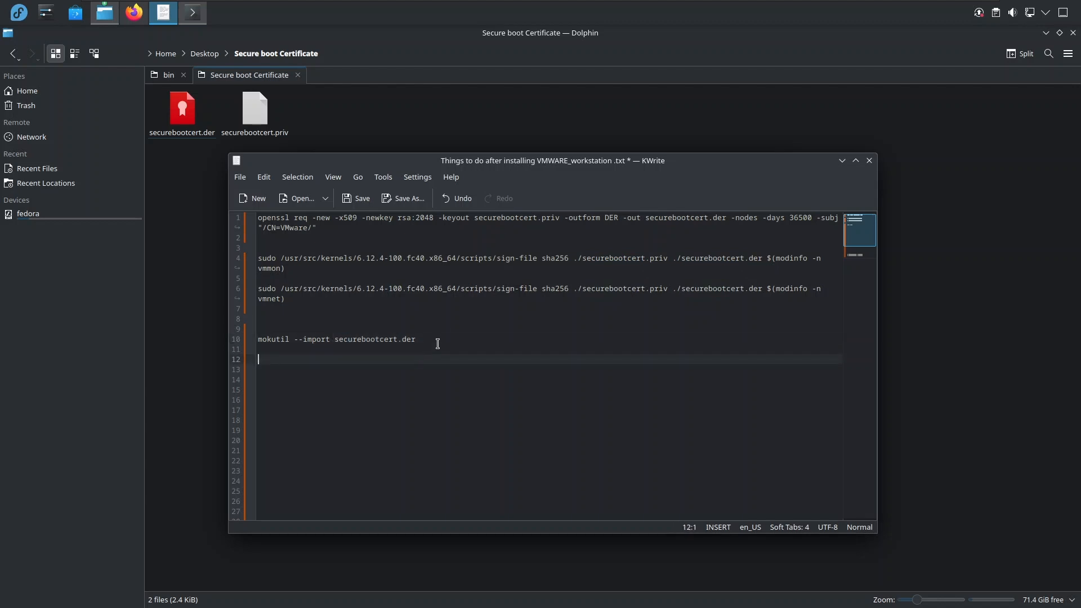
Paste mokutil --import securebootcert.der from the notes into Konsole without a trailing line break, and shrink the terminal window's height.
drag(435, 344, 250, 340)
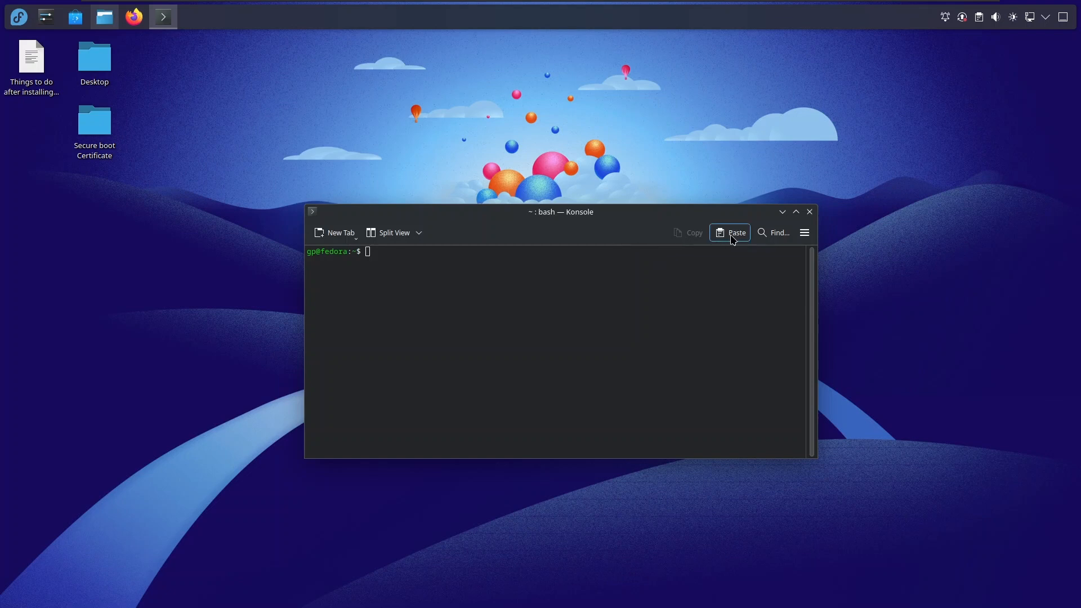
click(731, 233)
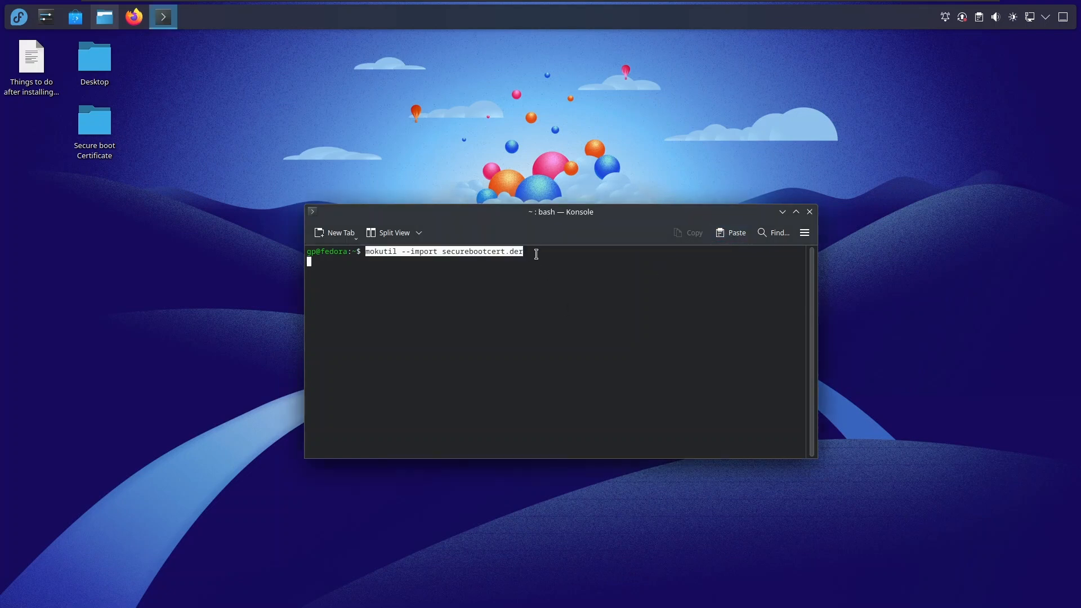
key(BackSpace)
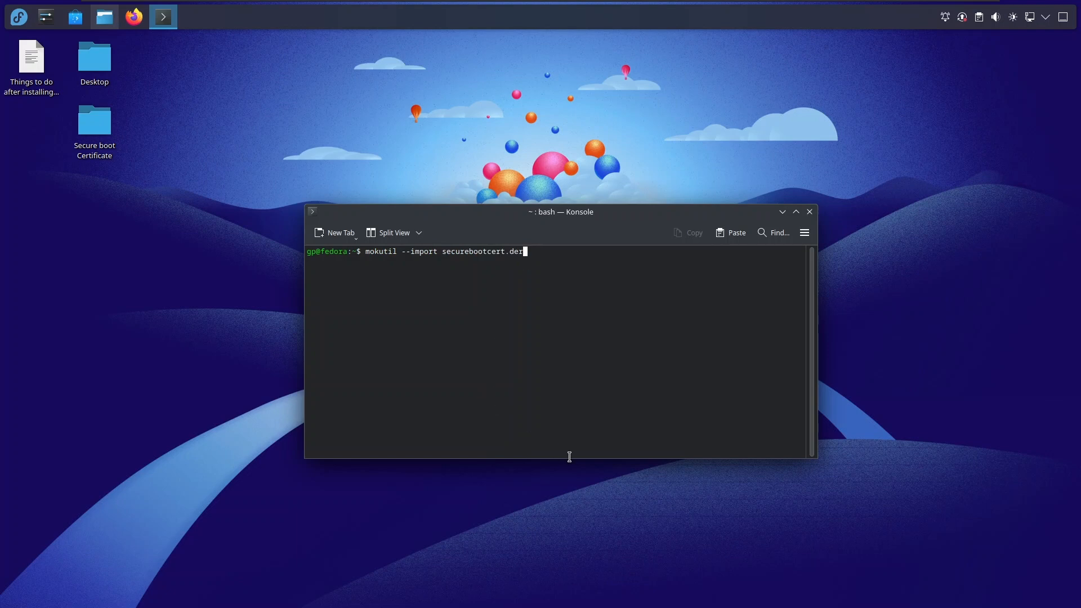
drag(569, 450, 550, 337)
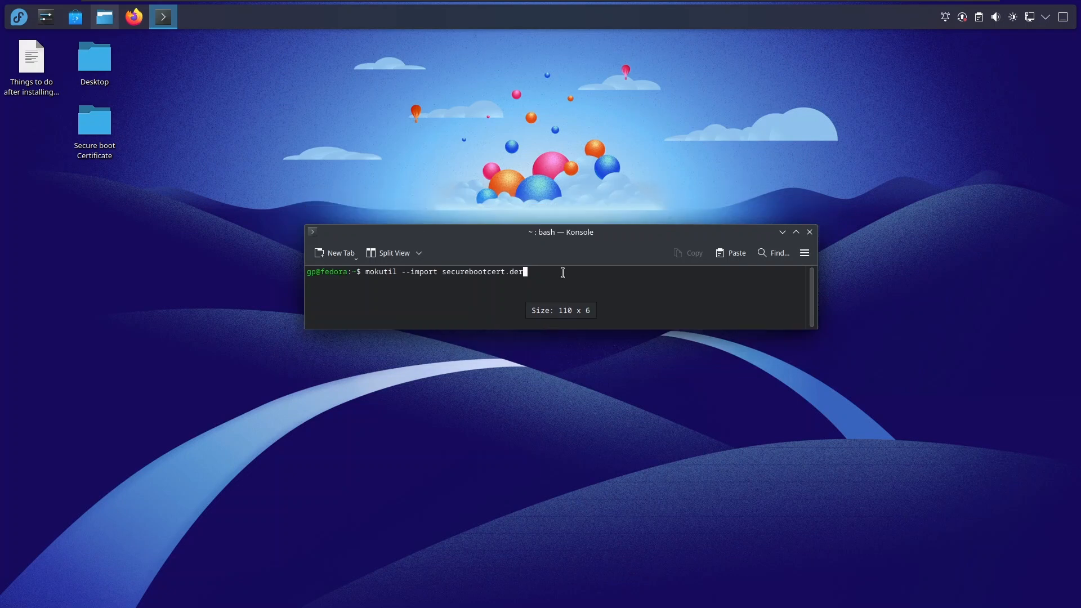